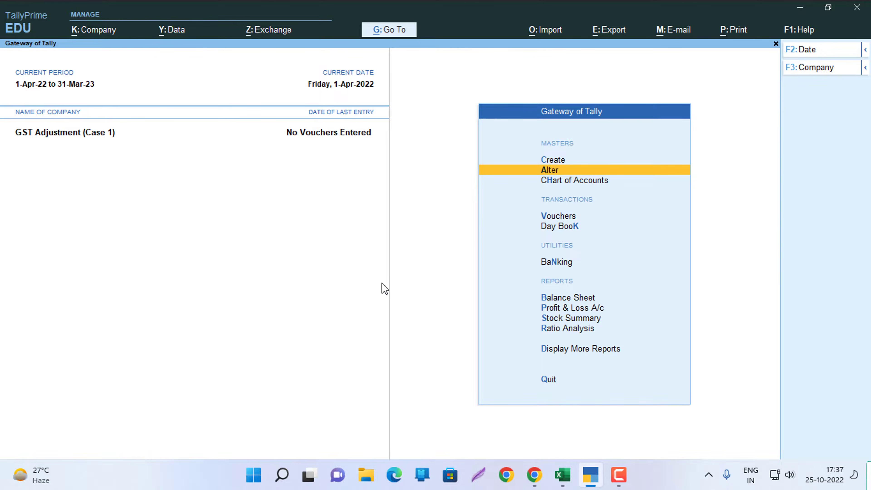
- Switch to the GST adjustment workbook in Excel and review the Example 1 transactions and the assumed GST rates
{"action": "left_click", "coordinate": [562, 474]}
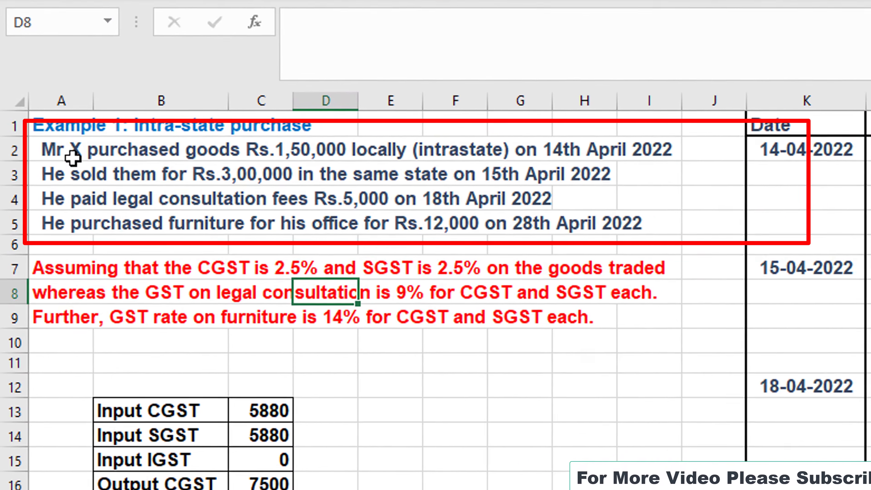
{"action": "left_click", "coordinate": [72, 148]}
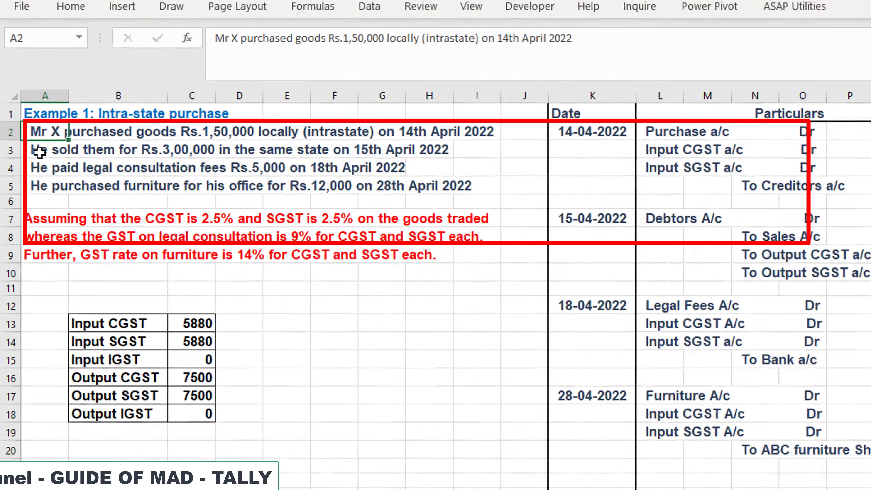
{"action": "left_click", "coordinate": [42, 182]}
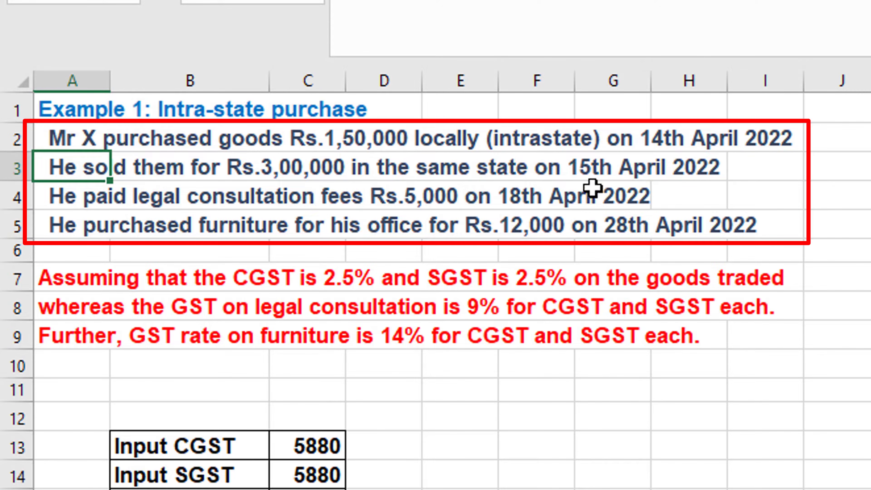
{"action": "left_click", "coordinate": [50, 190]}
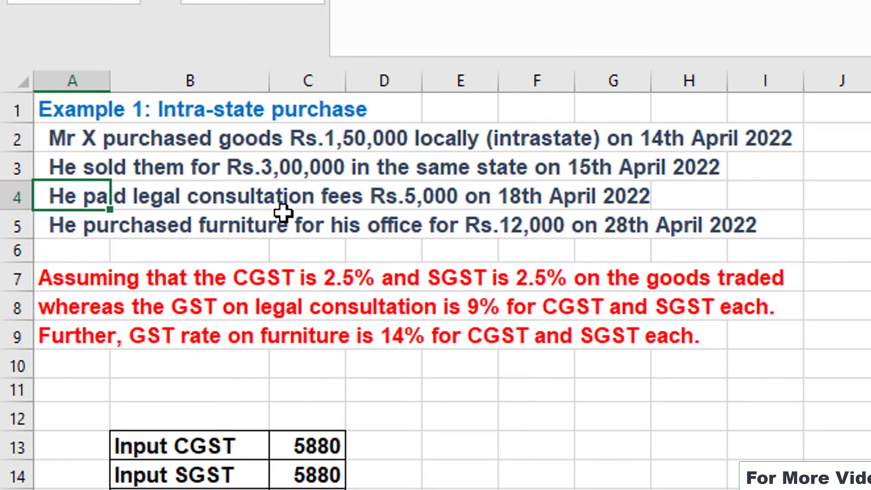
{"action": "left_click", "coordinate": [55, 224]}
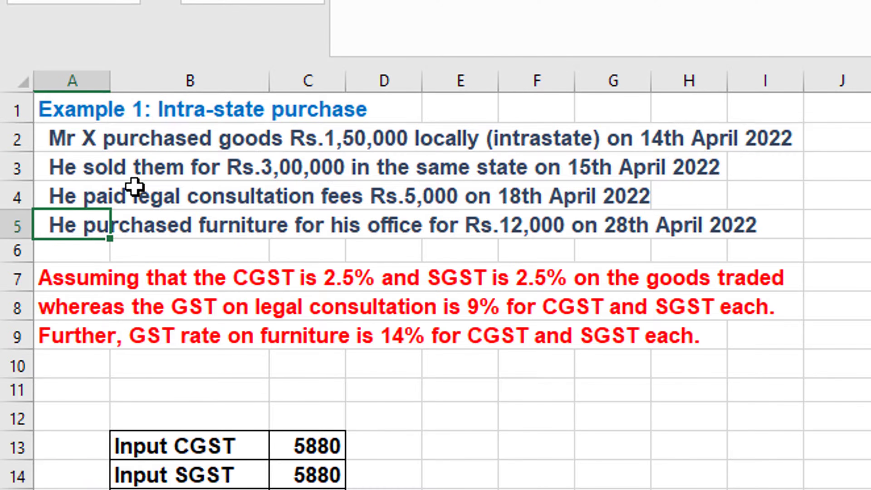
{"action": "left_click", "coordinate": [78, 289]}
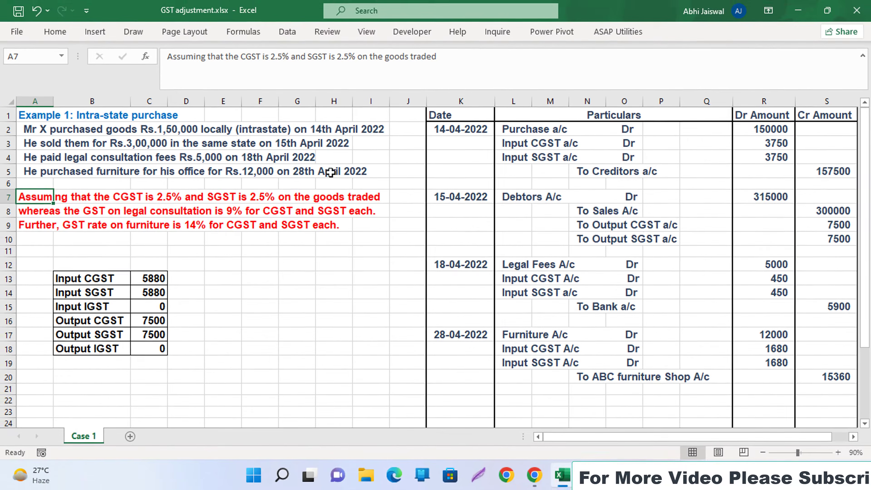
- Review the date and the account lines of the 14-04-2022 purchase journal entry
{"action": "left_click", "coordinate": [720, 135]}
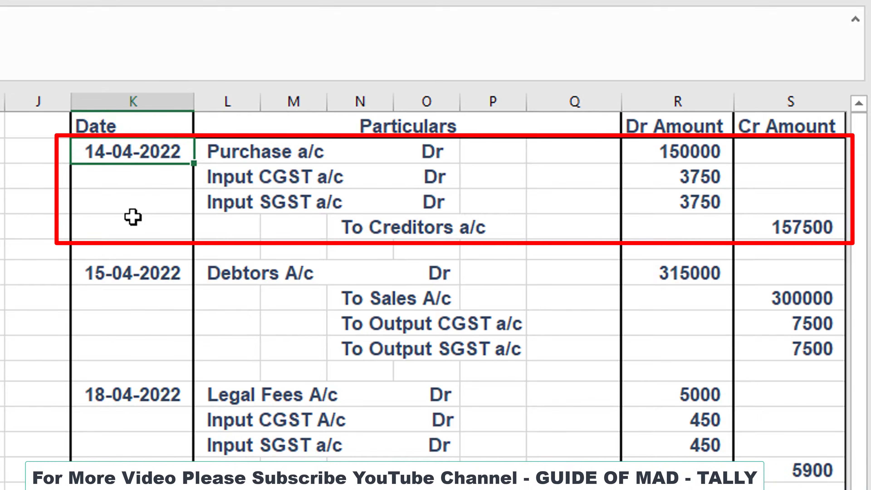
{"action": "left_click", "coordinate": [289, 156]}
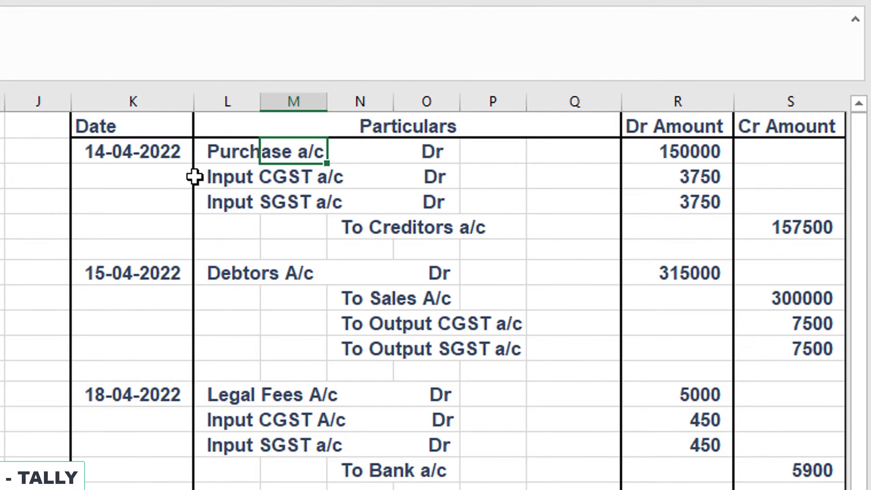
{"action": "left_click", "coordinate": [247, 174]}
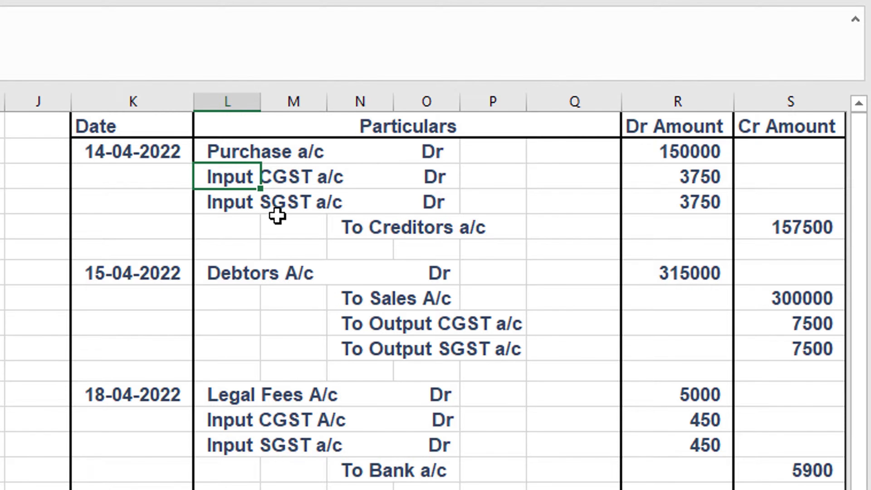
{"action": "left_click", "coordinate": [222, 202]}
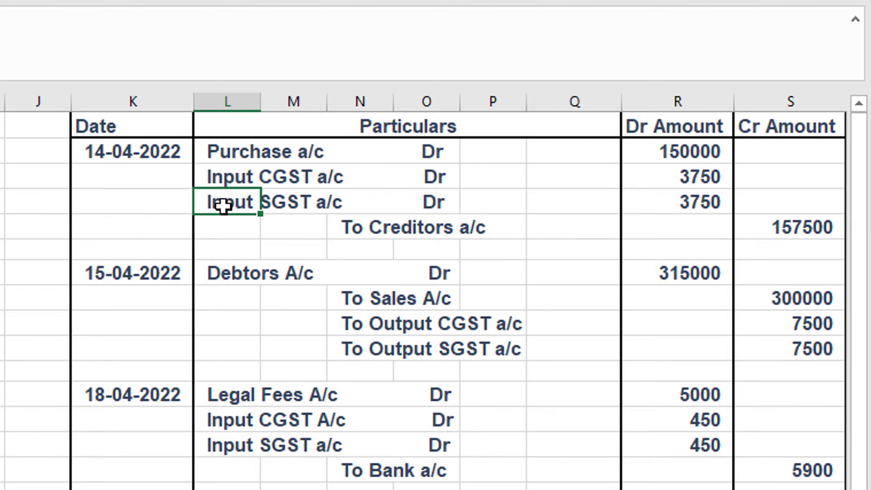
{"action": "left_click", "coordinate": [138, 227]}
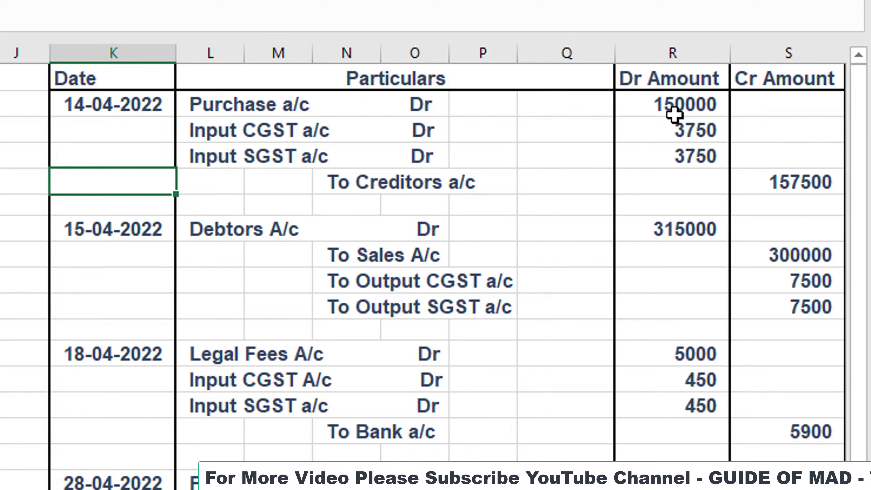
- Calculate the purchase entry's Input CGST in R3 with =R2*2.5%, and check its Input SGST and Creditors amounts
{"action": "left_click", "coordinate": [674, 107]}
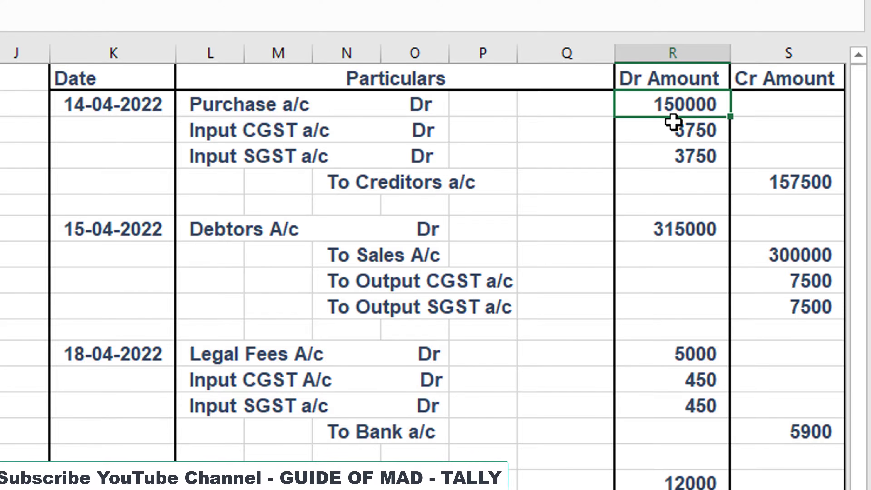
{"action": "left_click", "coordinate": [666, 134]}
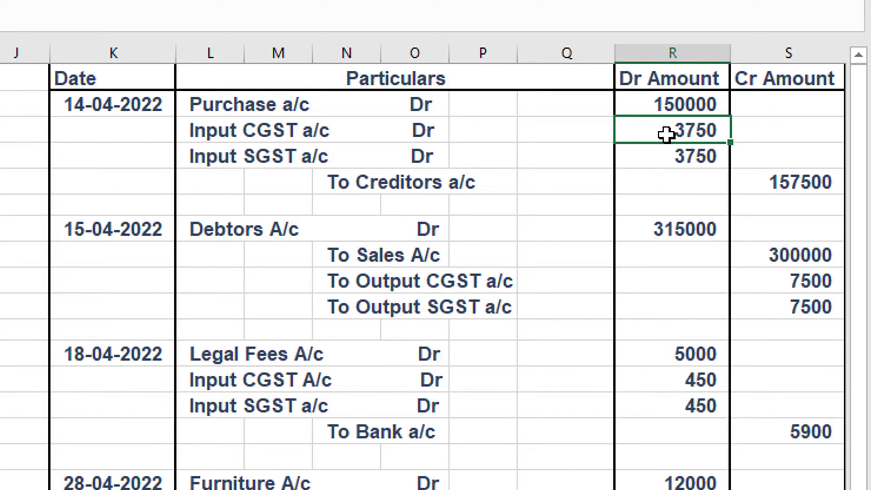
{"action": "type", "text": "=R2*2.5%"}
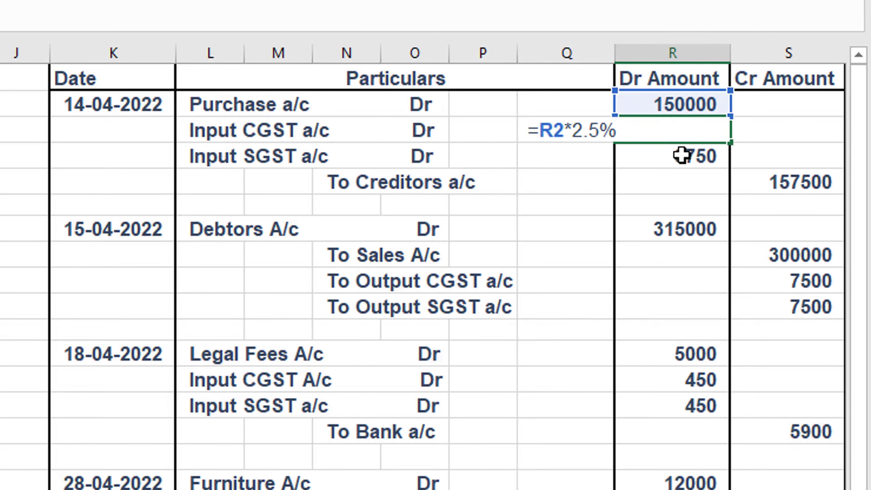
{"action": "key", "text": "ctrl+Return"}
{"action": "left_click", "coordinate": [673, 159]}
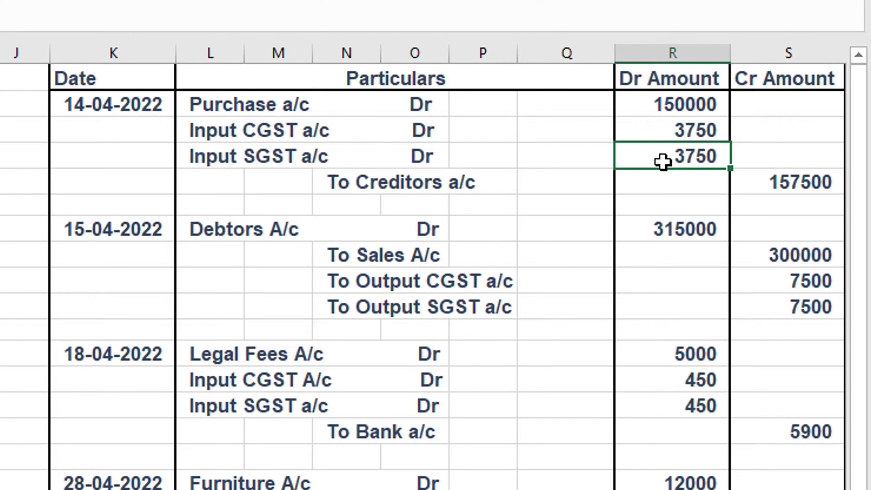
{"action": "left_click", "coordinate": [770, 189]}
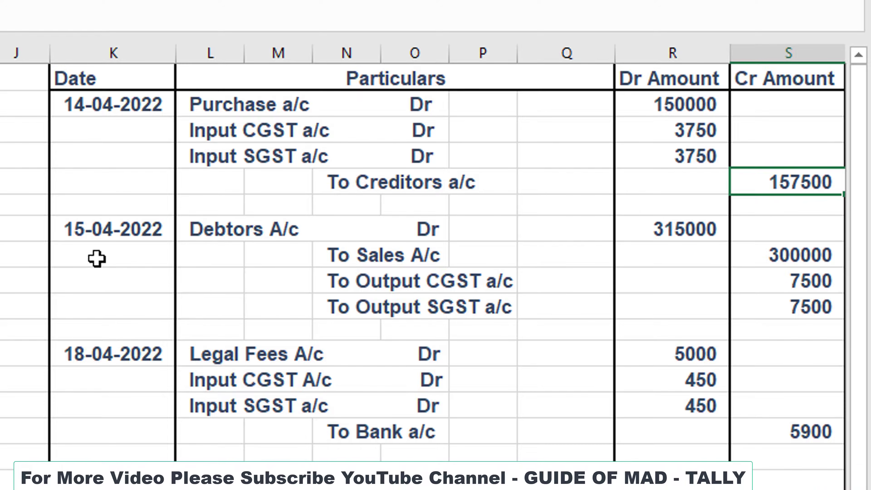
- Review the 15-04-2022 sales journal entry, covering the Debtors, Sales, Output CGST and Output SGST lines
{"action": "left_click", "coordinate": [227, 233]}
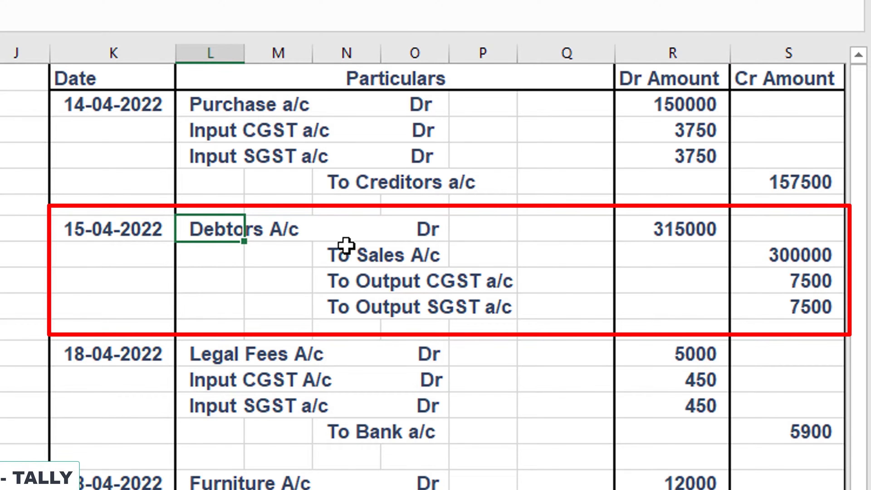
{"action": "left_click", "coordinate": [351, 262]}
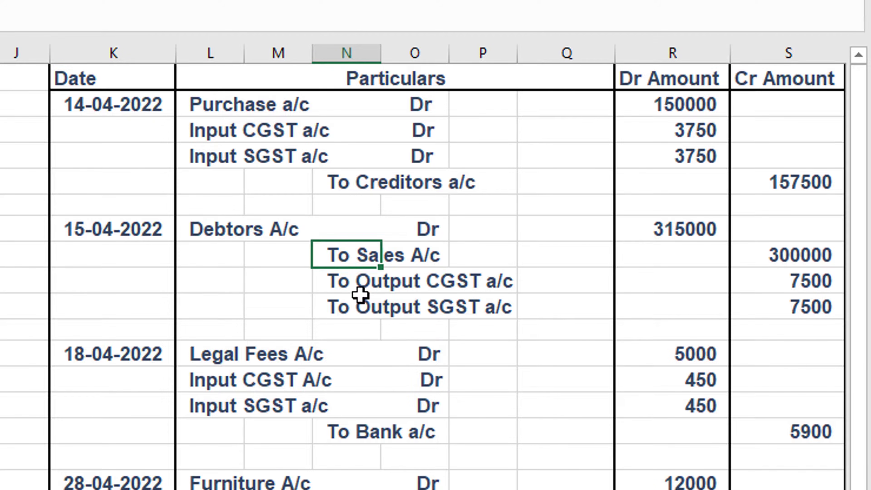
{"action": "left_click", "coordinate": [352, 287]}
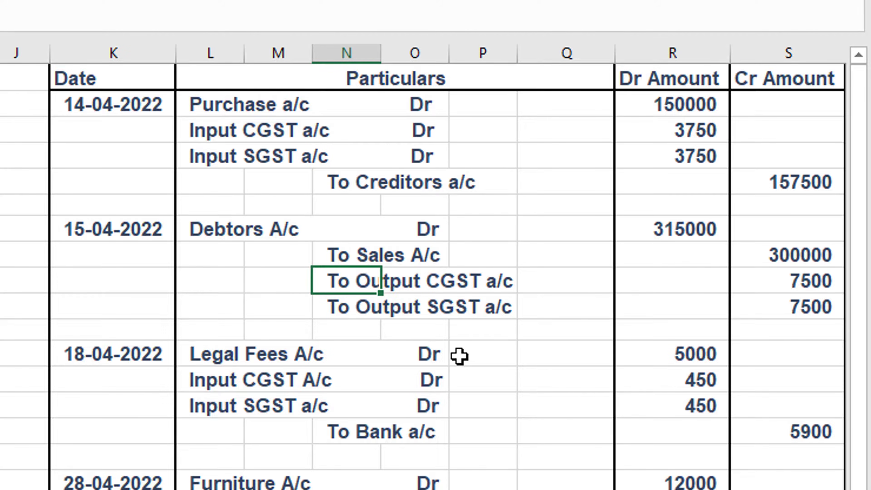
{"action": "left_click", "coordinate": [817, 282]}
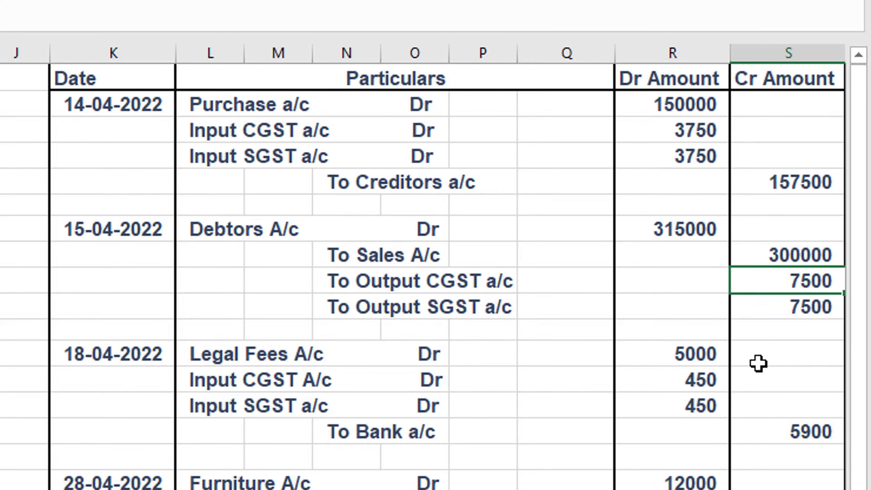
{"action": "left_click", "coordinate": [806, 315]}
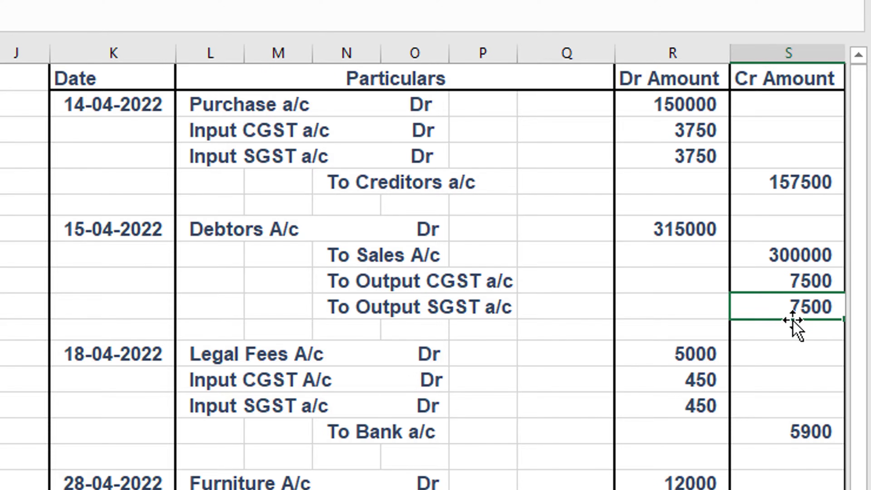
- Review the 18-04-2022 legal fees journal entry, including its fee, input GST and Bank amounts
{"action": "left_click", "coordinate": [202, 349]}
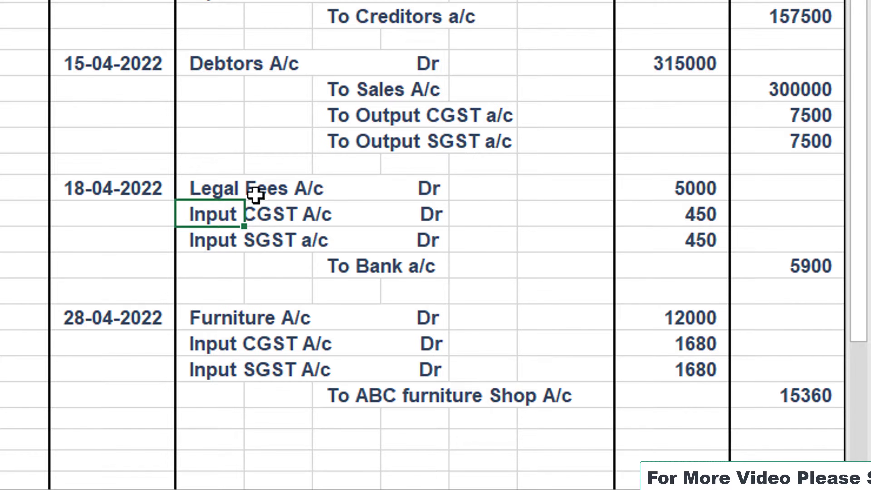
{"action": "left_click", "coordinate": [699, 191]}
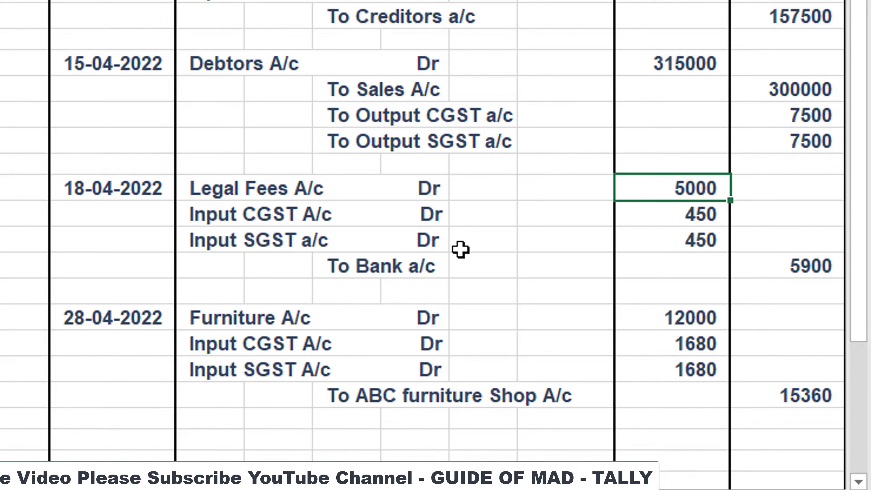
{"action": "left_click", "coordinate": [672, 248]}
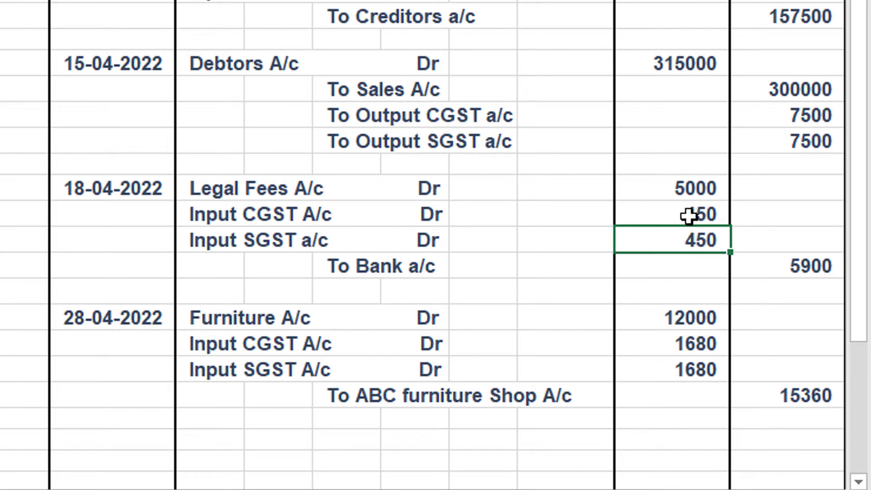
{"action": "left_click", "coordinate": [794, 273]}
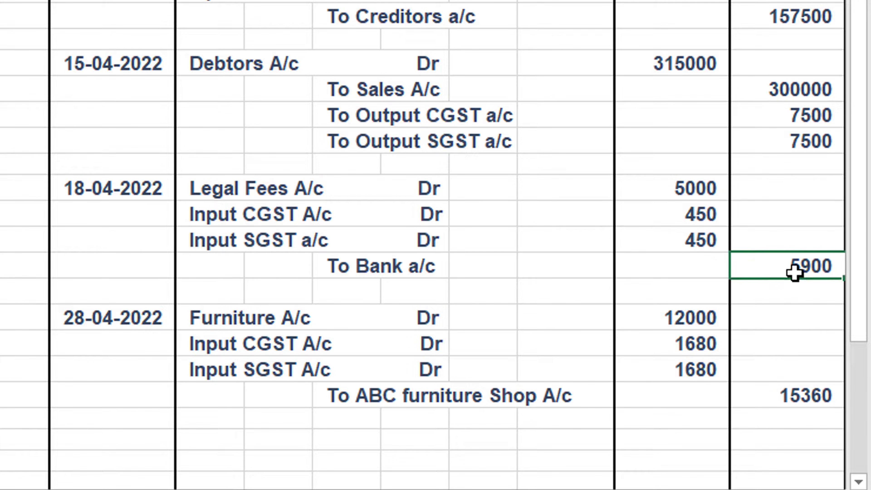
- Review the 28-04-2022 furniture journal entry, from the Furniture and input GST lines to the ABC furniture Shop amount
{"action": "left_click", "coordinate": [214, 323]}
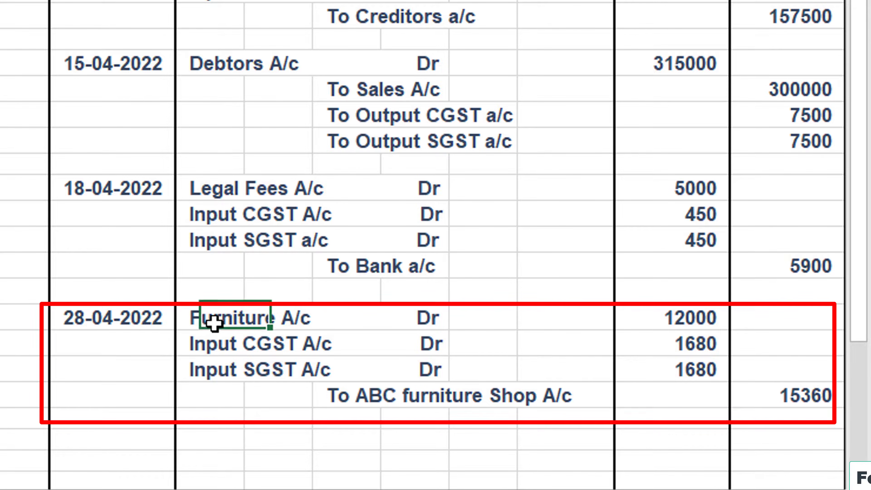
{"action": "left_click", "coordinate": [210, 347]}
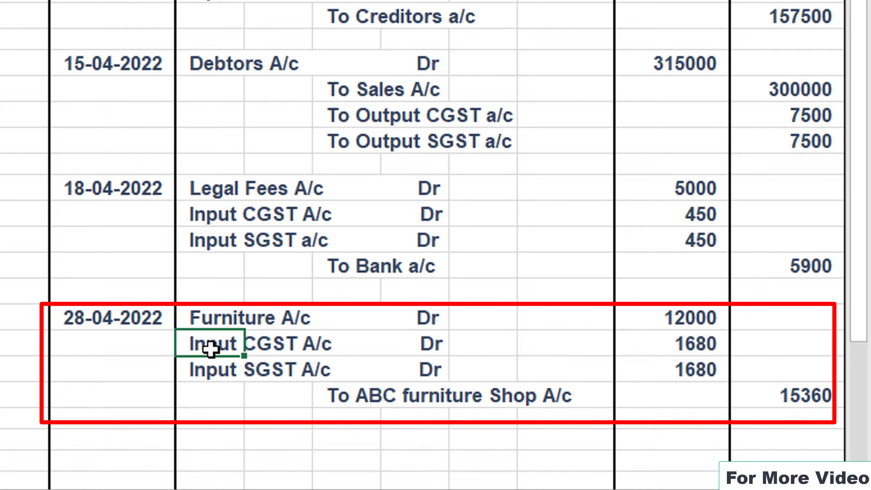
{"action": "left_click", "coordinate": [209, 377]}
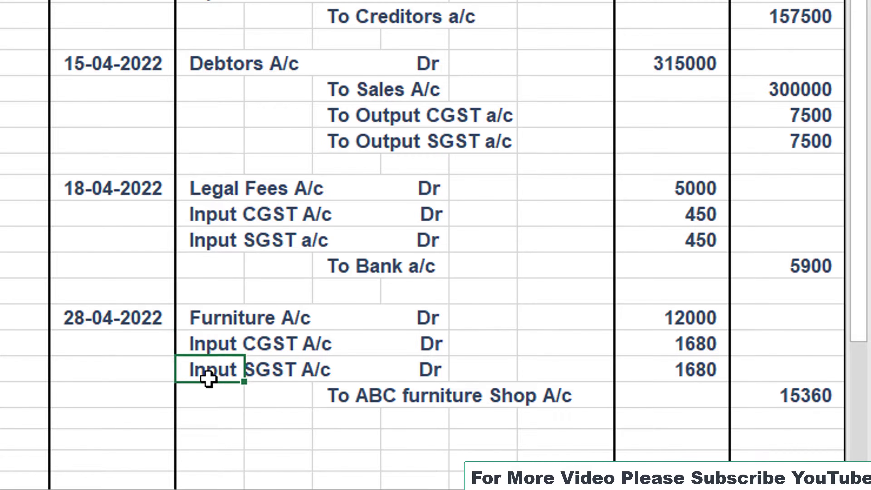
{"action": "left_click", "coordinate": [356, 396]}
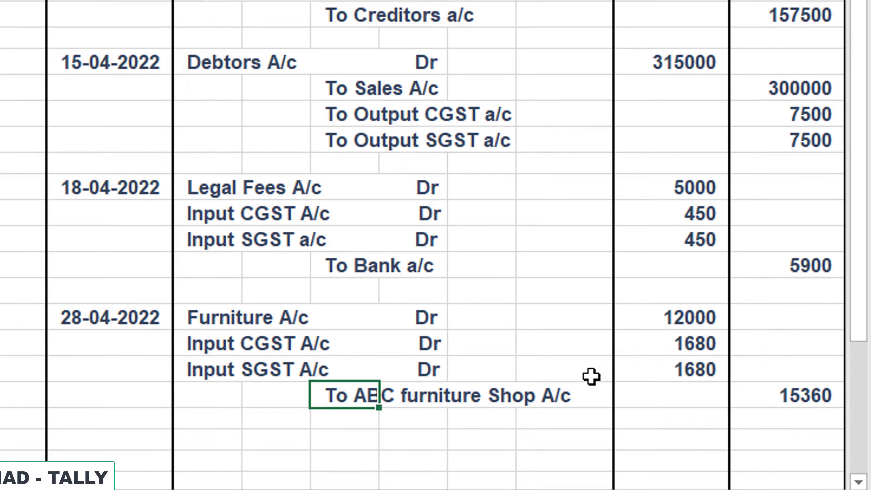
{"action": "left_click", "coordinate": [784, 401]}
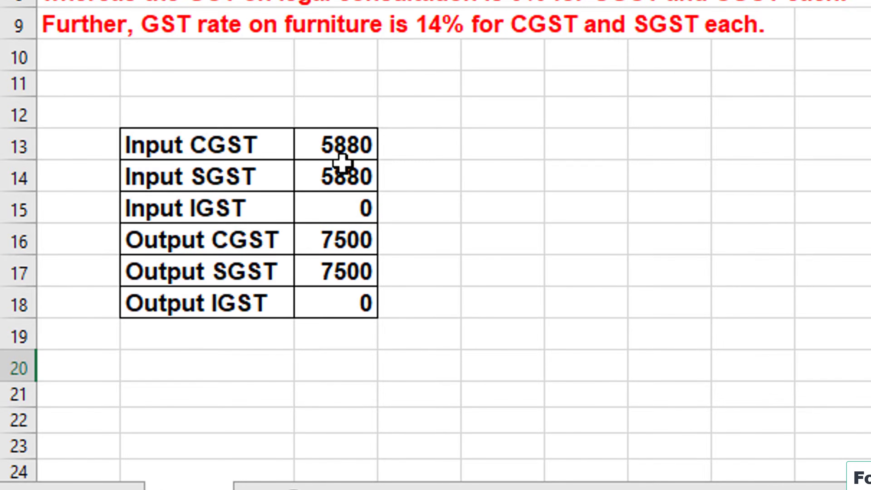
- Total the Input CGST in C13 with =3750+450+1680, and check the Input SGST and output GST amounts in the summary table
{"action": "left_click", "coordinate": [355, 147]}
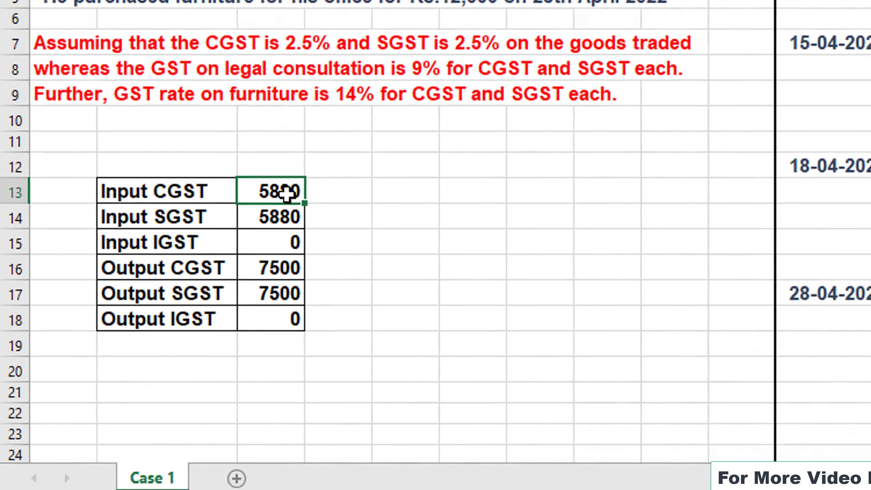
{"action": "type", "text": "=3750+450+1680"}
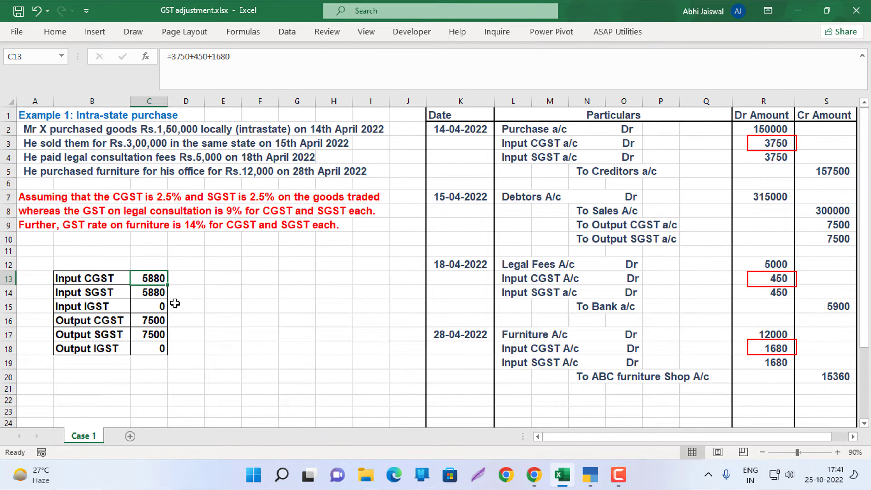
{"action": "left_click", "coordinate": [150, 293]}
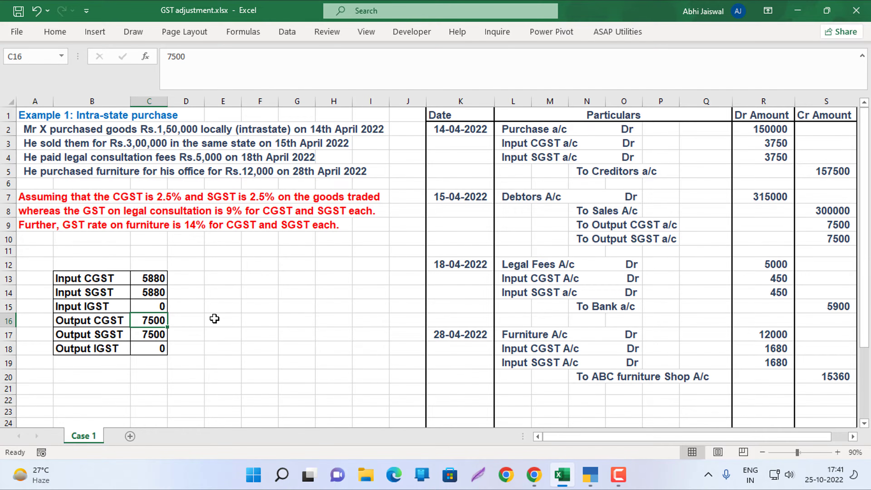
{"action": "left_click", "coordinate": [150, 293]}
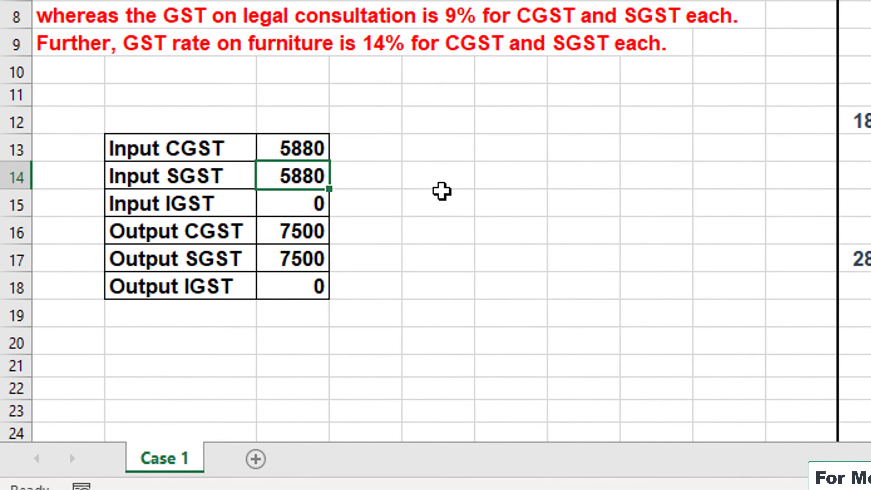
{"action": "left_click", "coordinate": [312, 257]}
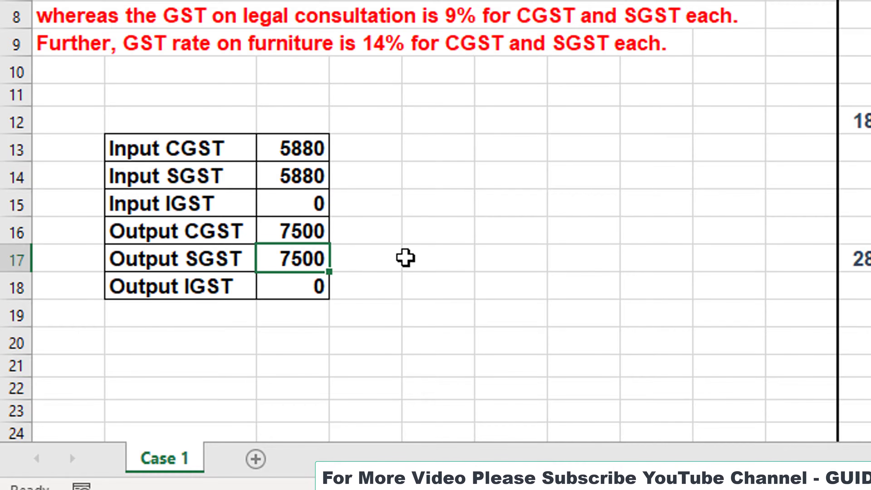
- Check the Input IGST, Output CGST and Output SGST totals, and find the 19-05-2022 GST adjustment entry
{"action": "left_click", "coordinate": [282, 206]}
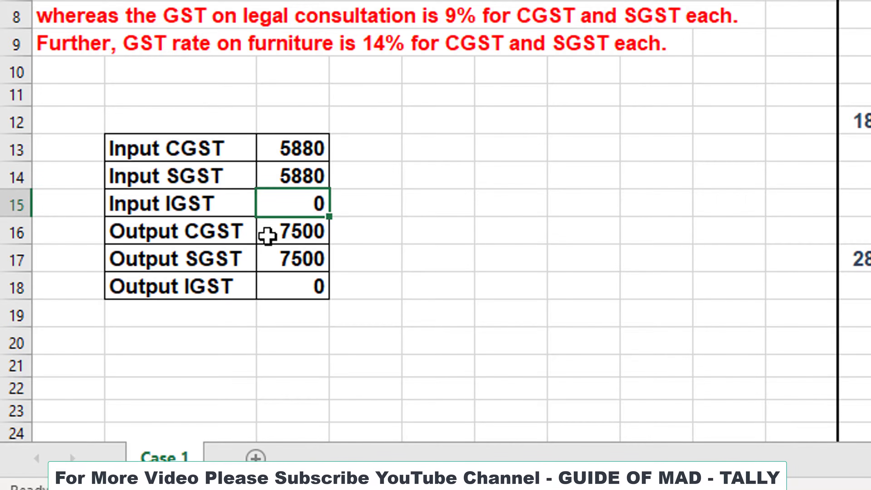
{"action": "left_click_drag", "start_coordinate": [278, 230], "coordinate": [281, 254]}
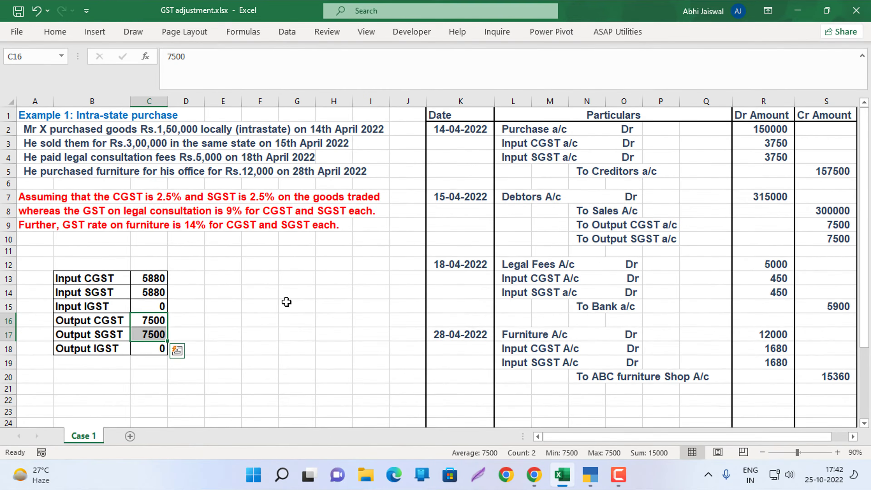
{"action": "scroll", "coordinate": [495, 333], "scroll_direction": "down", "scroll_amount": 4}
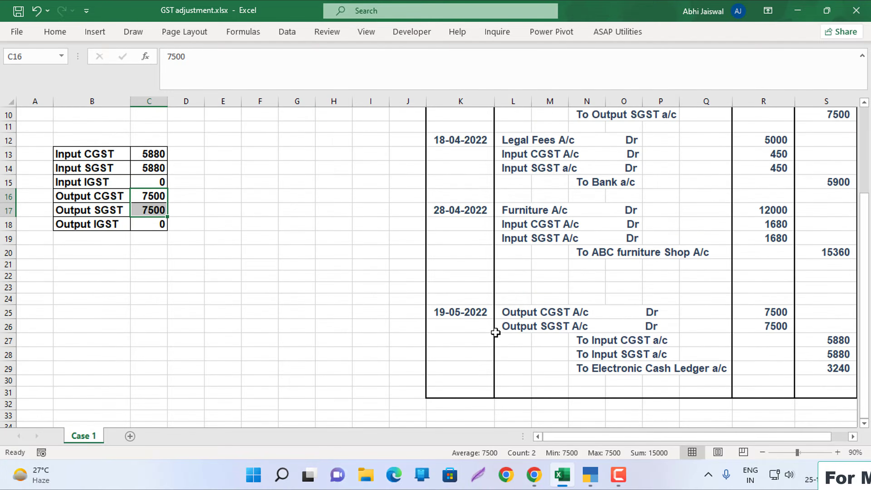
{"action": "left_click", "coordinate": [519, 287]}
{"action": "scroll", "coordinate": [512, 282], "scroll_direction": "up", "scroll_amount": 1}
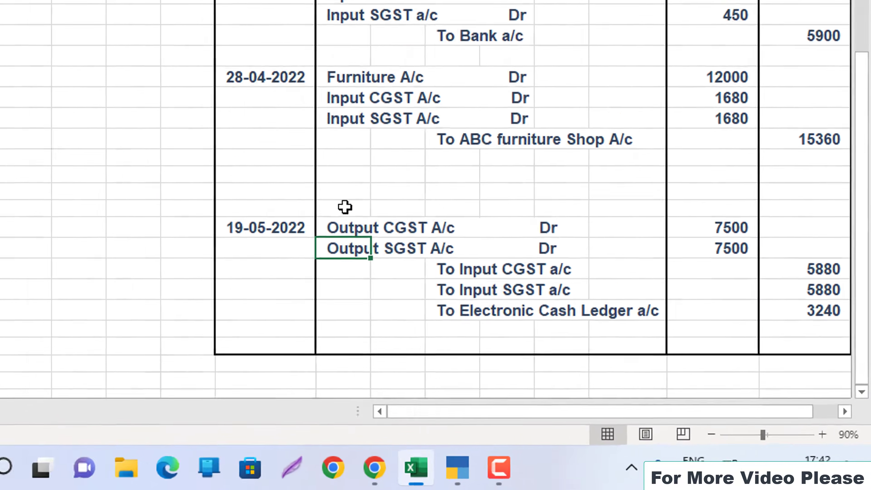
{"action": "left_click", "coordinate": [513, 312]}
{"action": "left_click", "coordinate": [228, 197]}
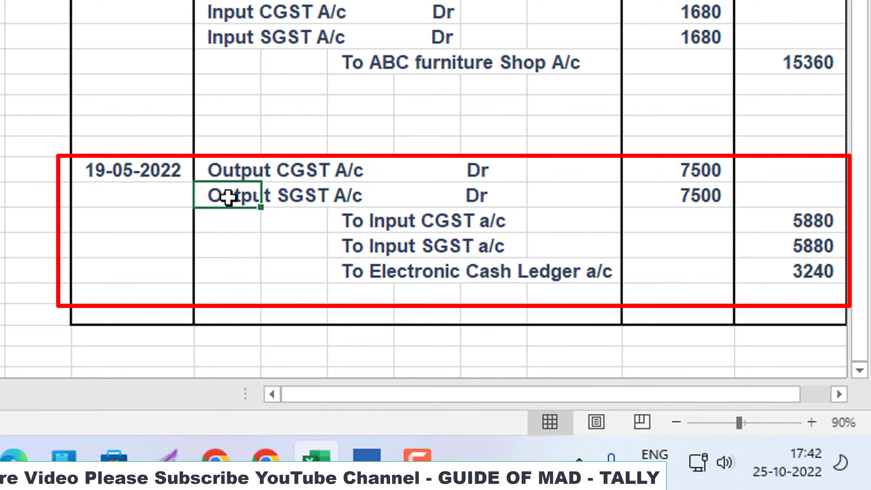
- Compare the 19-05-2022 adjustment entry with the earlier April entries and inspect its Electronic Cash Ledger amount
{"action": "scroll", "coordinate": [228, 197], "scroll_direction": "up", "scroll_amount": 2}
{"action": "scroll", "coordinate": [228, 197], "scroll_direction": "up", "scroll_amount": 1}
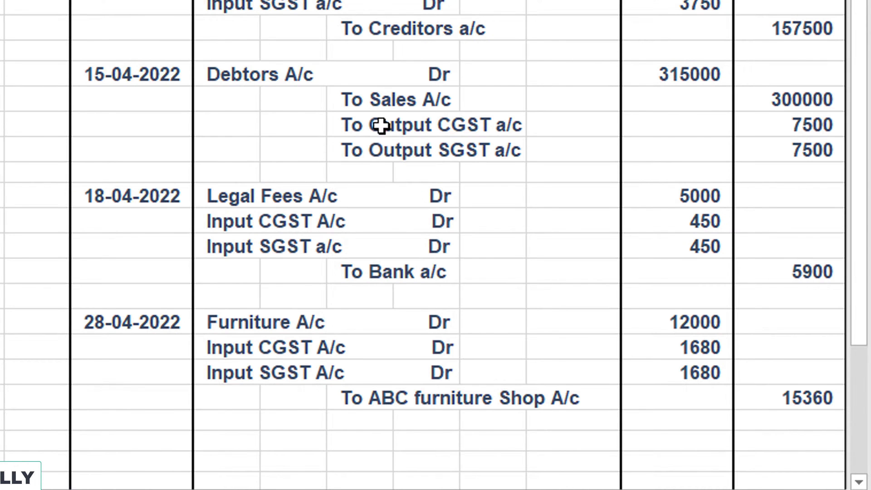
{"action": "scroll", "coordinate": [383, 151], "scroll_direction": "down", "scroll_amount": 3}
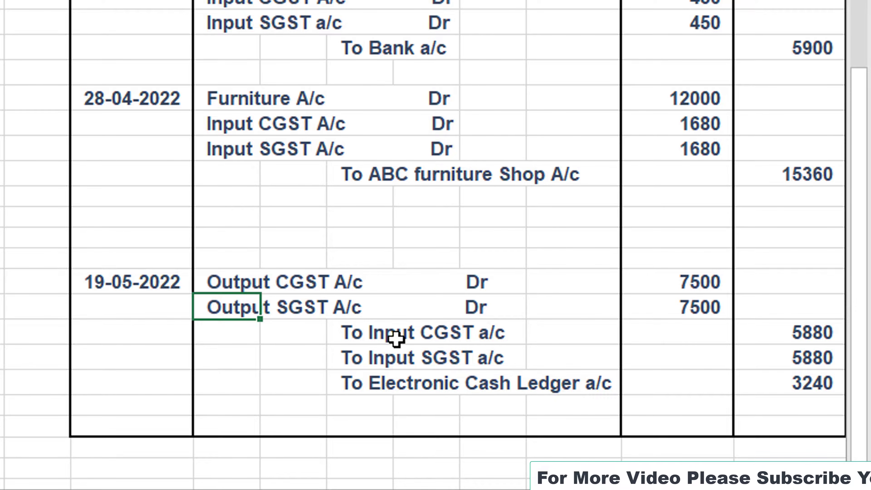
{"action": "scroll", "coordinate": [301, 168], "scroll_direction": "up", "scroll_amount": 2}
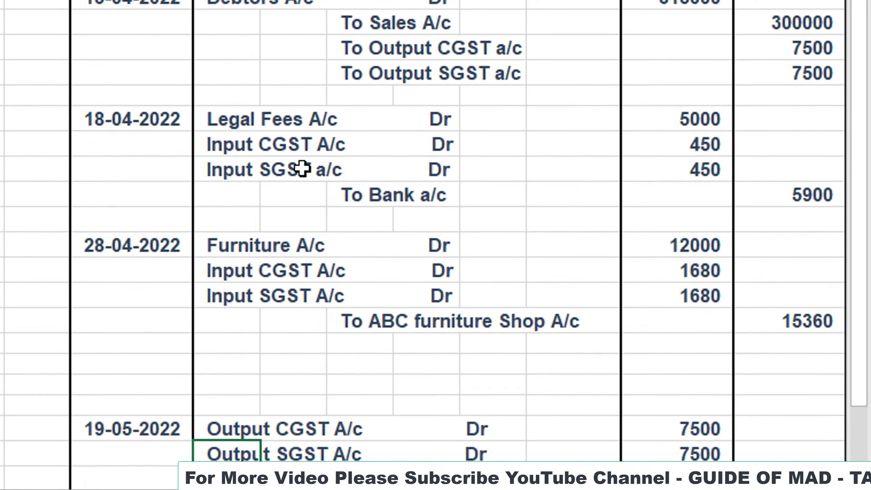
{"action": "scroll", "coordinate": [302, 168], "scroll_direction": "up", "scroll_amount": 2}
{"action": "scroll", "coordinate": [305, 366], "scroll_direction": "down", "scroll_amount": 4}
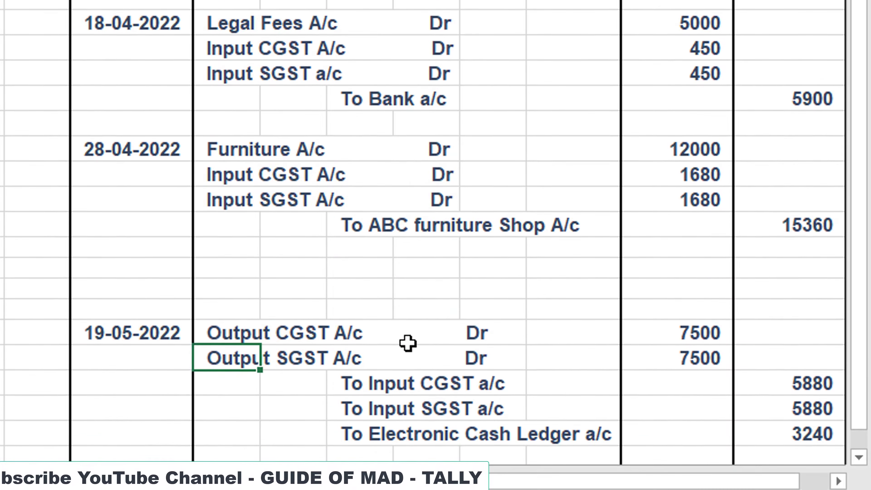
{"action": "scroll", "coordinate": [407, 343], "scroll_direction": "down", "scroll_amount": 1}
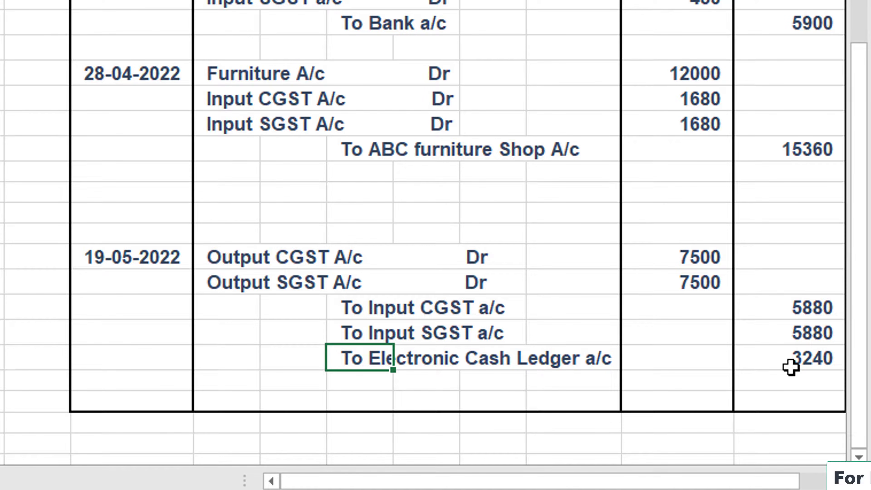
{"action": "left_click", "coordinate": [805, 362]}
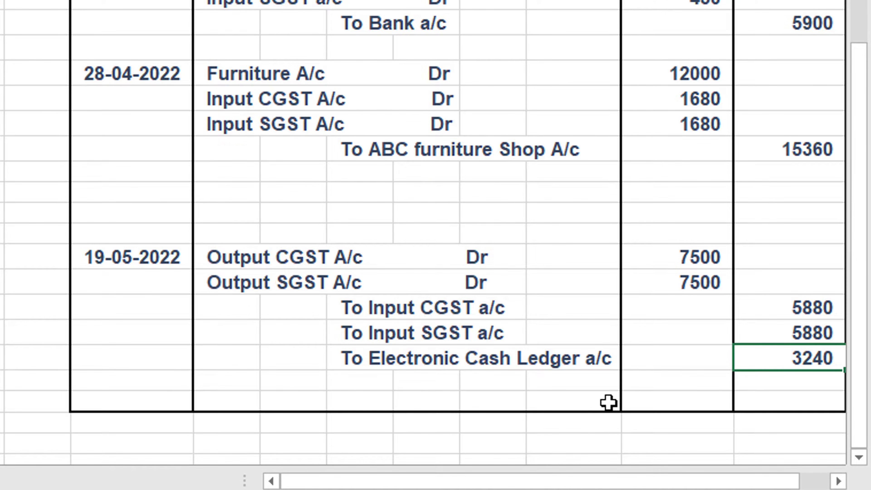
- Switch to TallyPrime and open accounting voucher creation for the GST Adjustment (Case 1) company
{"action": "scroll", "coordinate": [609, 402], "scroll_direction": "up", "scroll_amount": 3}
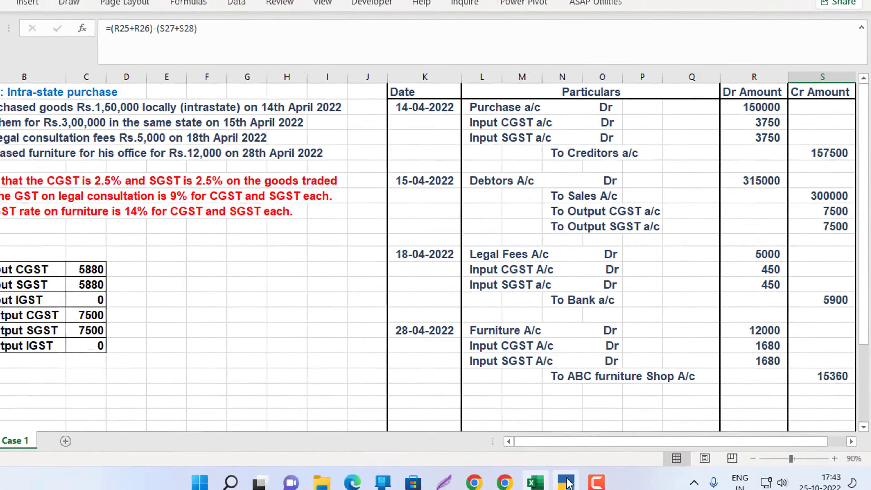
{"action": "left_click", "coordinate": [567, 482]}
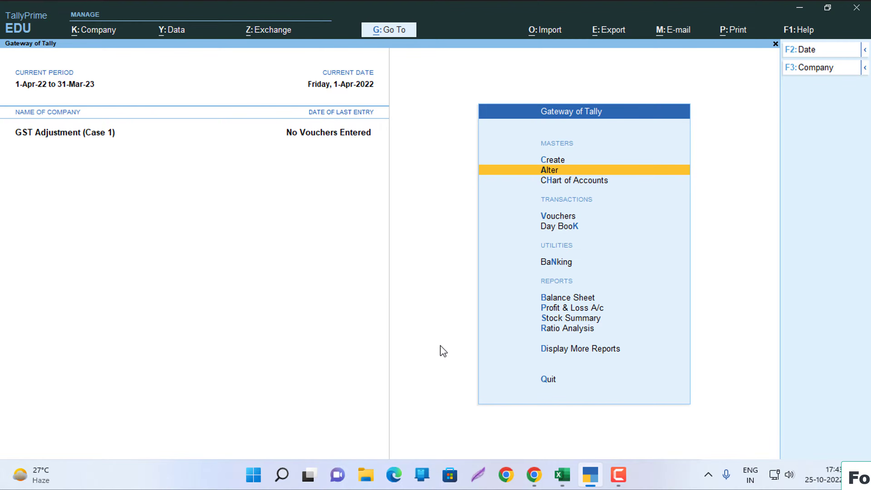
{"action": "key", "text": "Down"}
{"action": "key", "text": "Down"}
{"action": "key", "text": "Return"}
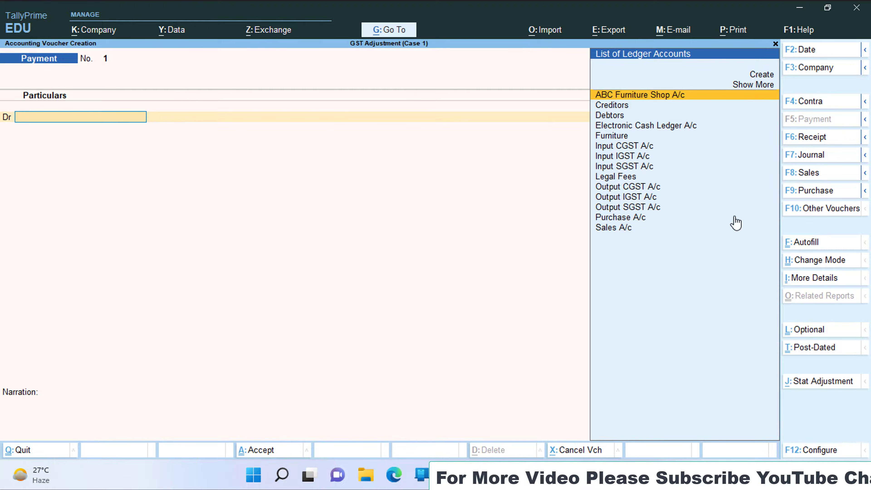
- Switch back to Excel and review the journal entries dated 14-04-2022 to 28-04-2022
{"action": "key", "text": "alt"}
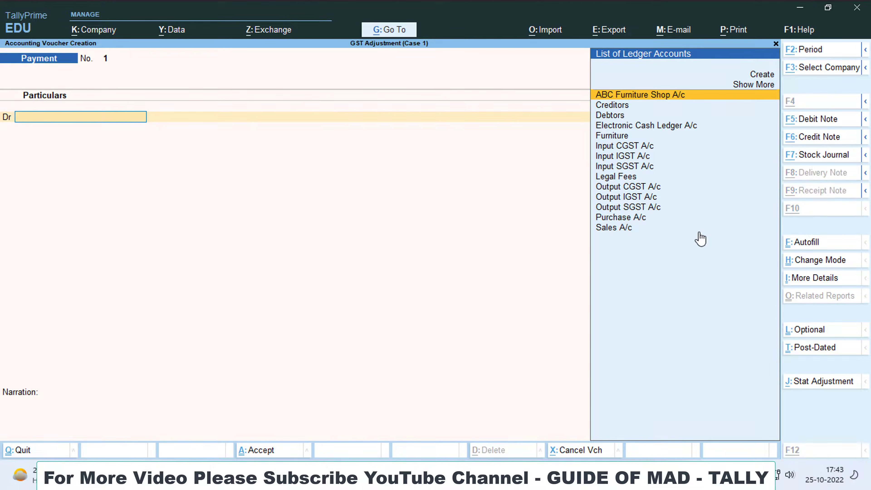
{"action": "key", "text": "alt+Tab"}
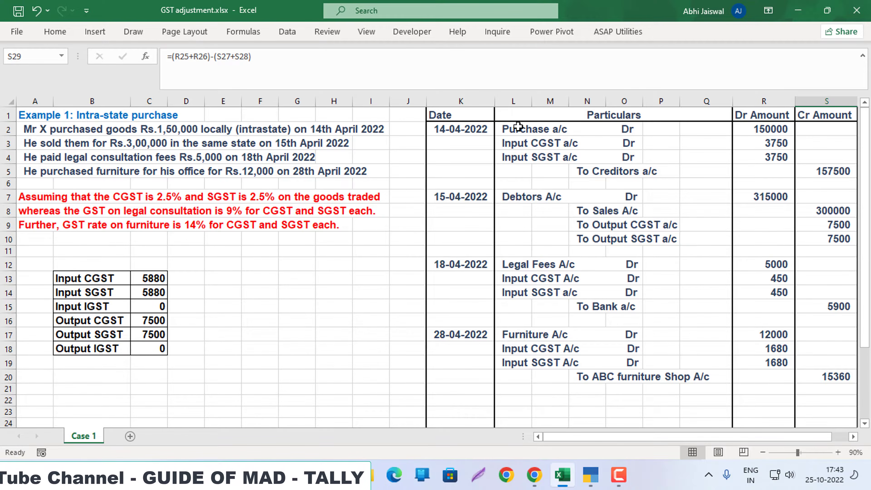
{"action": "left_click_drag", "start_coordinate": [518, 126], "coordinate": [706, 319]}
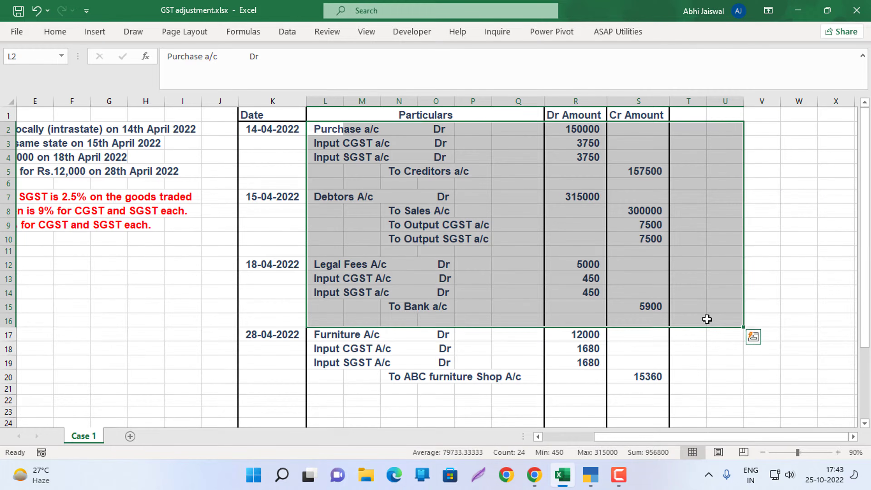
{"action": "left_click", "coordinate": [440, 246]}
{"action": "left_click_drag", "start_coordinate": [339, 334], "coordinate": [689, 405]}
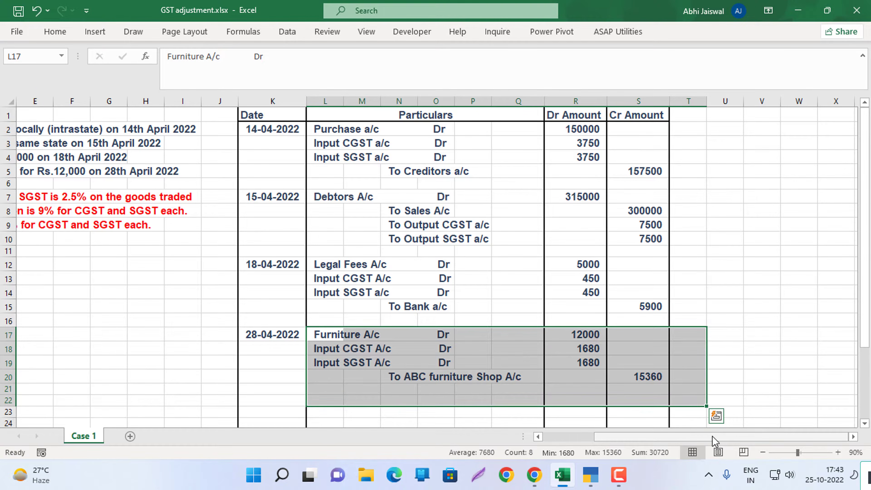
{"action": "left_click_drag", "start_coordinate": [713, 436], "coordinate": [617, 434]}
{"action": "left_click", "coordinate": [619, 376]}
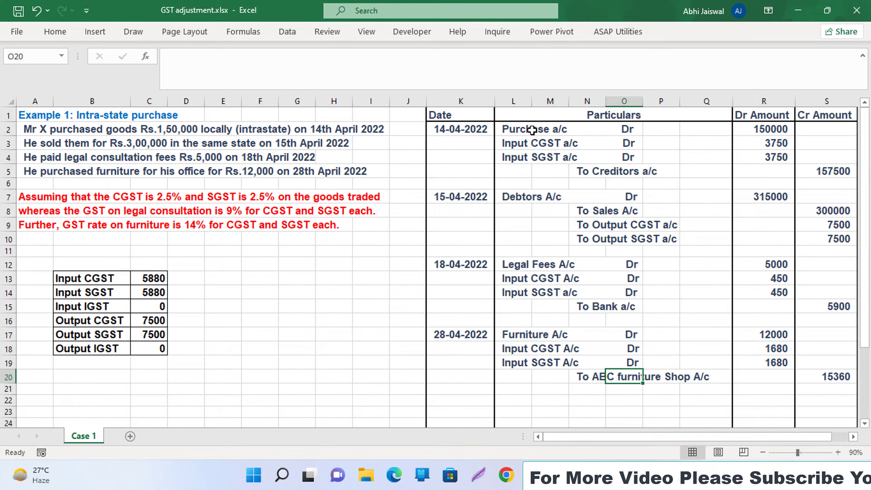
- In TallyPrime, start a purchase voucher with supplier invoice number 001 dated 1-Apr-22
{"action": "key", "text": "alt+Tab"}
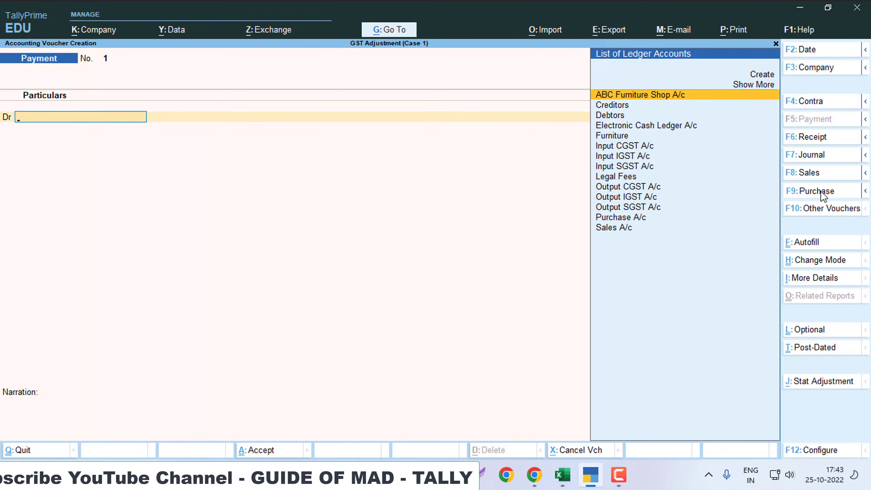
{"action": "left_click", "coordinate": [822, 192]}
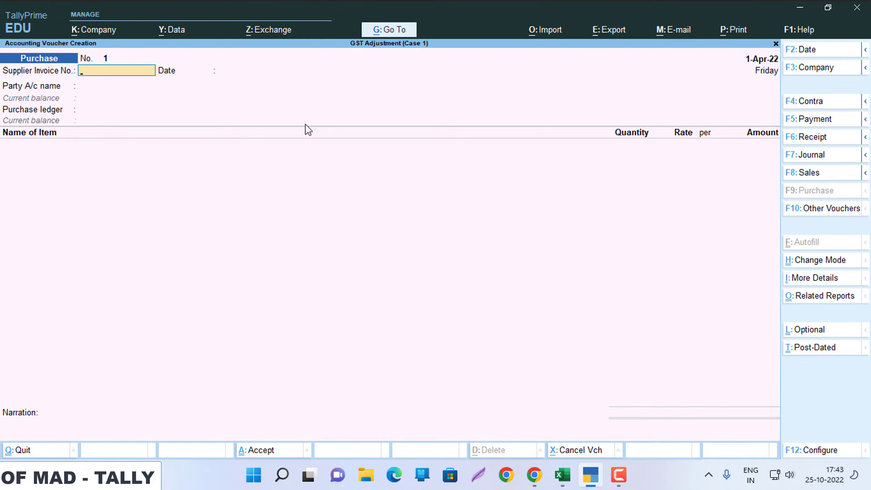
{"action": "key", "text": "alt+Tab"}
{"action": "key", "text": "alt+Tab"}
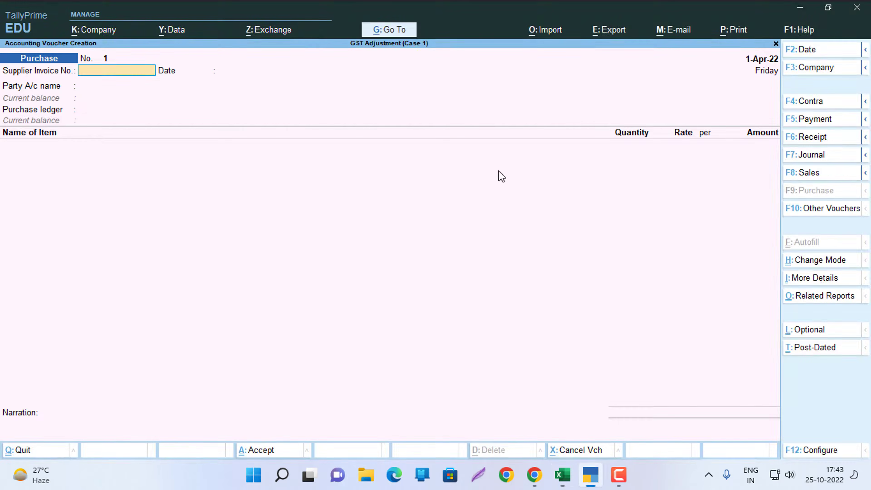
{"action": "key", "text": "alt+Tab"}
{"action": "key", "text": "alt+Tab"}
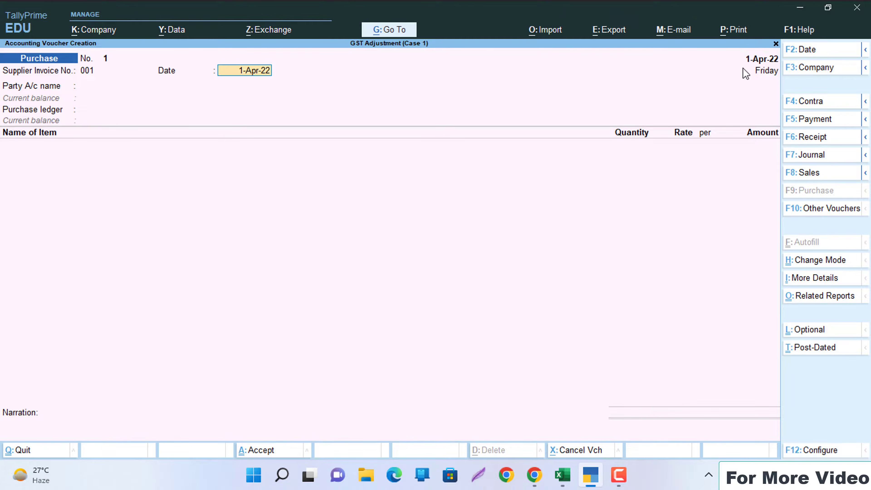
{"action": "key", "text": "Return"}
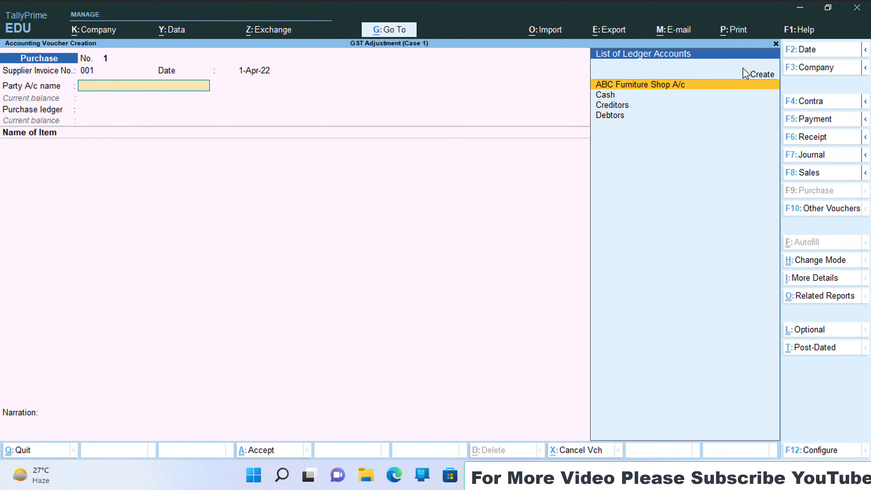
- Check the purchase entry's credit account in Excel, and set the TallyPrime voucher's party to Creditors and its purchase ledger to Purchase A/c
{"action": "key", "text": "alt+Tab"}
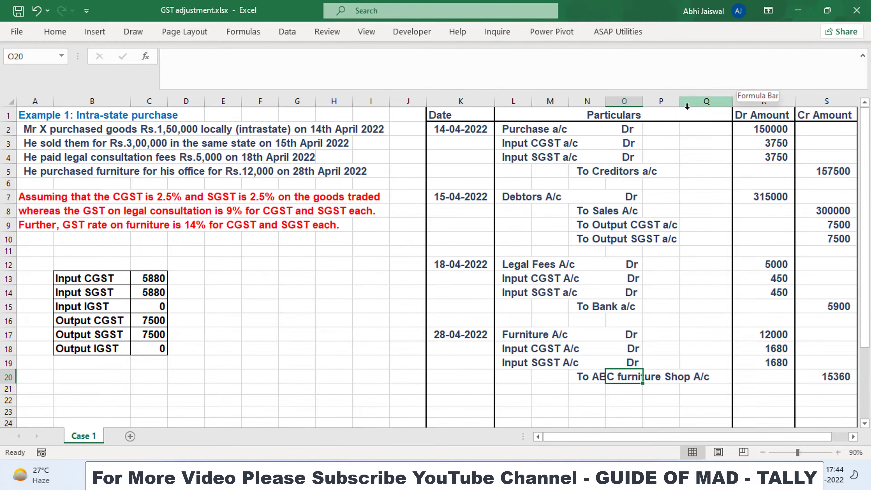
{"action": "key", "text": "alt+Tab"}
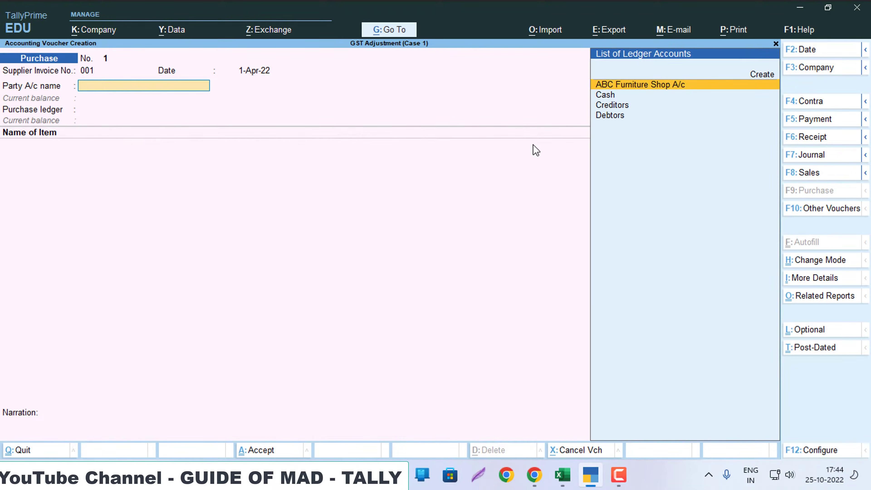
{"action": "key", "text": "alt+Tab"}
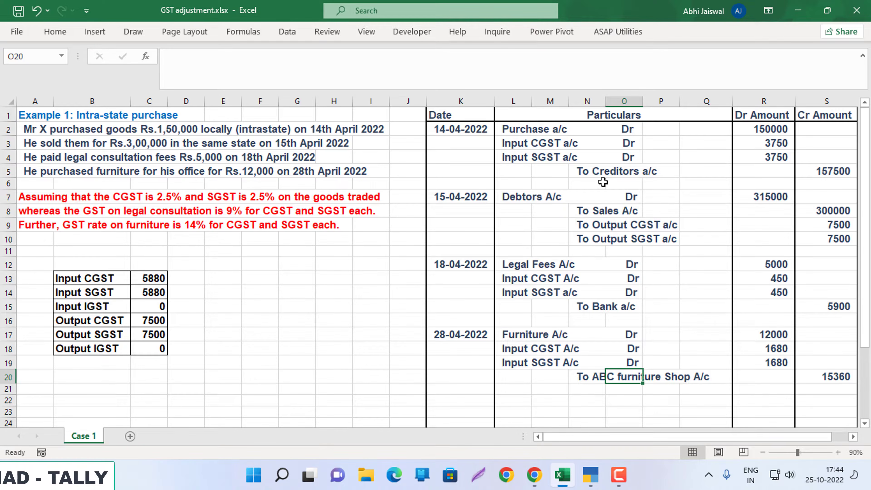
{"action": "key", "text": "alt+Tab"}
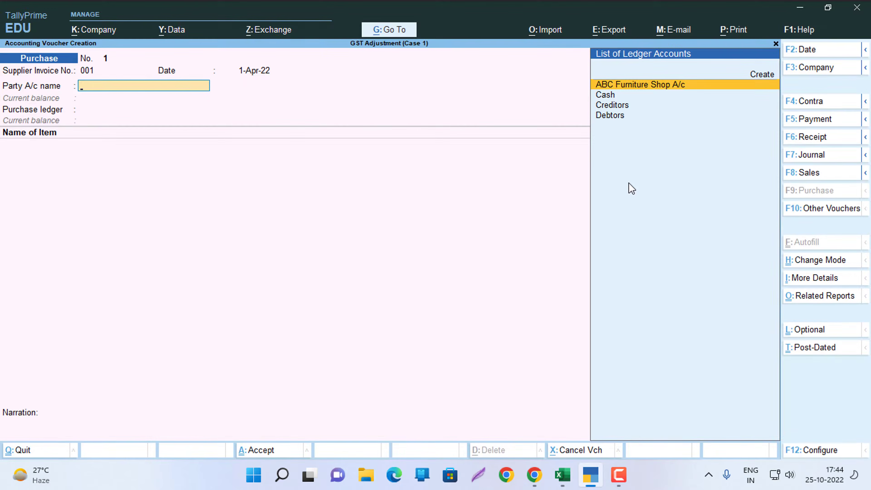
{"action": "key", "text": "Down"}
{"action": "key", "text": "Down"}
{"action": "key", "text": "Return"}
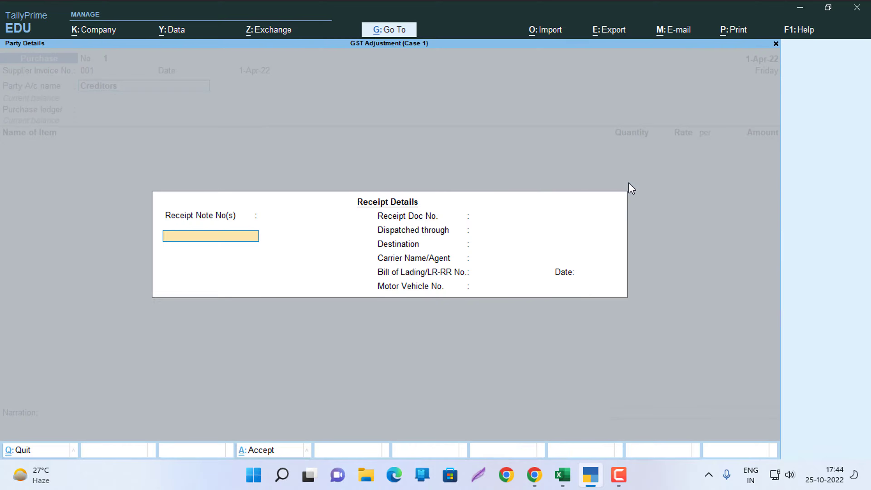
{"action": "key", "text": "ctrl+a"}
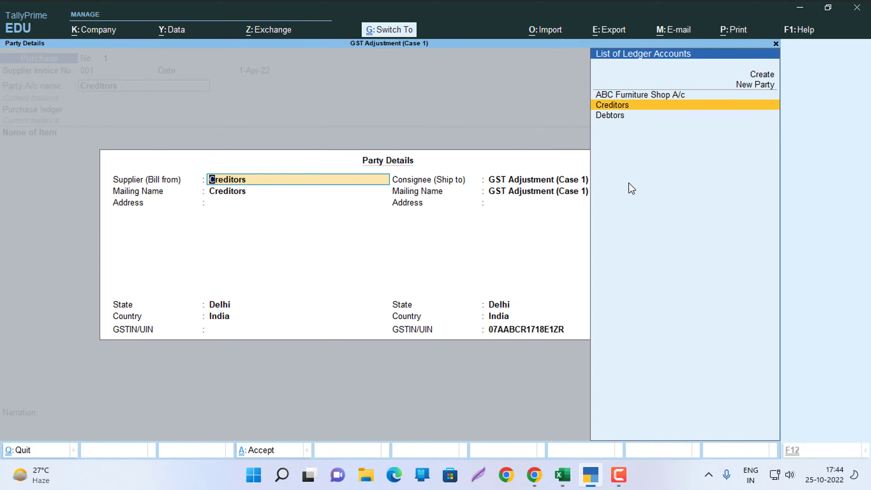
{"action": "key", "text": "ctrl+a"}
{"action": "key", "text": "Return"}
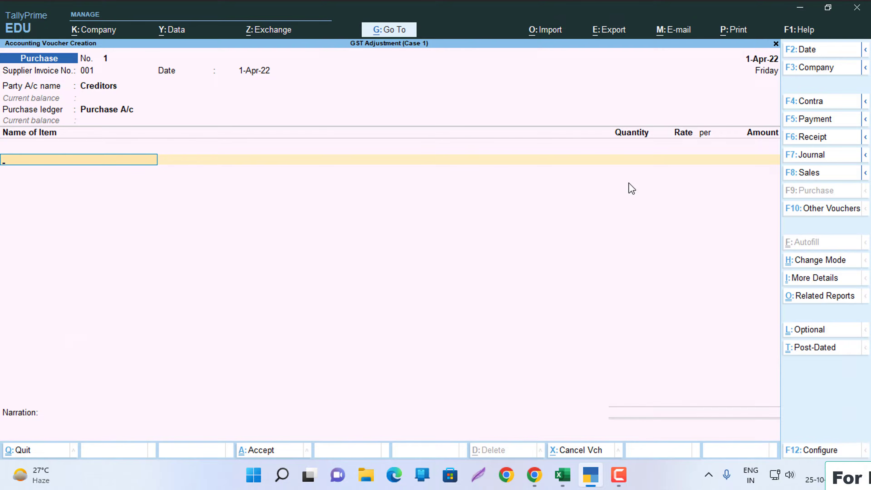
- Compare the purchase voucher's item section in TallyPrime with the 14-04-2022 goods purchase details in Excel
{"action": "key", "text": "alt+Tab"}
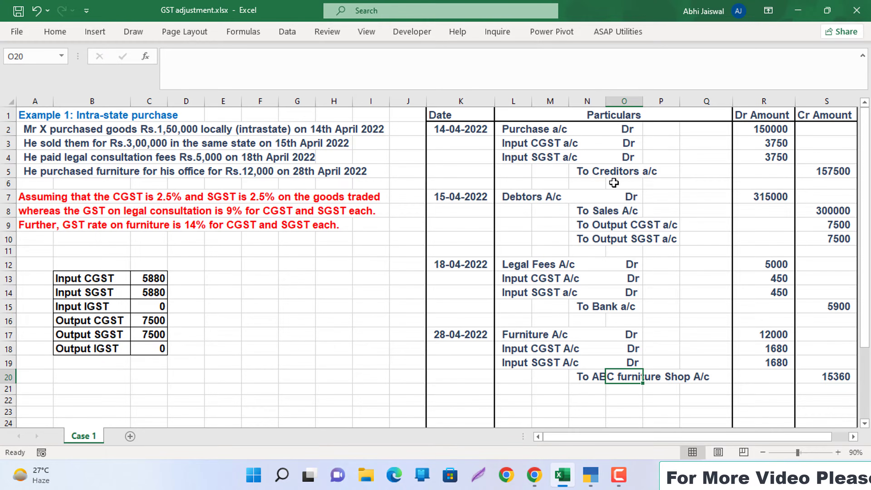
{"action": "key", "text": "alt+Tab"}
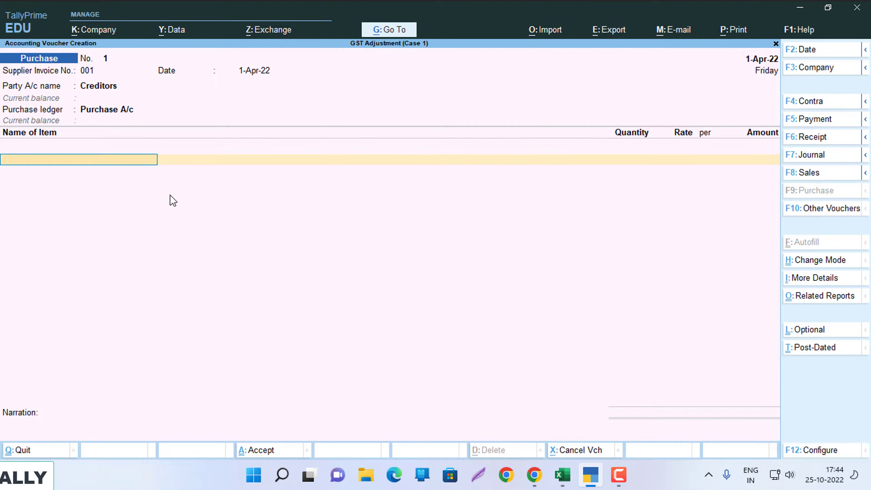
{"action": "key", "text": "alt+Tab"}
{"action": "key", "text": "alt+Tab"}
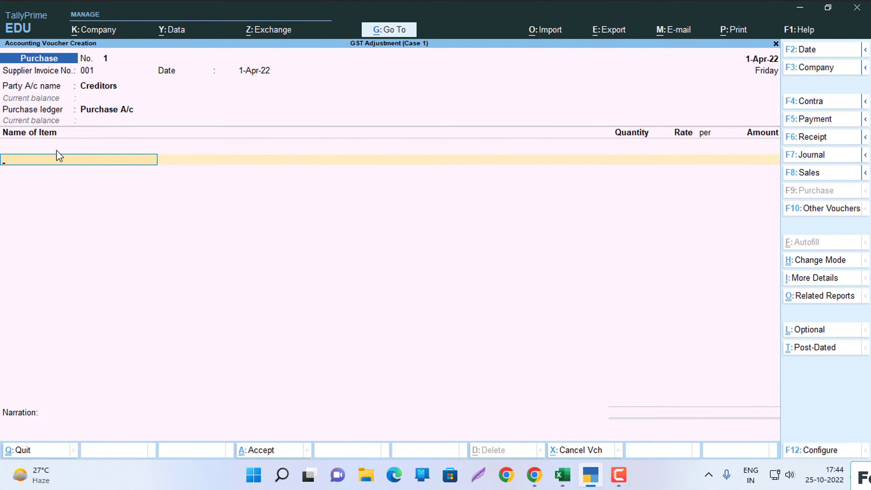
{"action": "key", "text": "alt+Tab"}
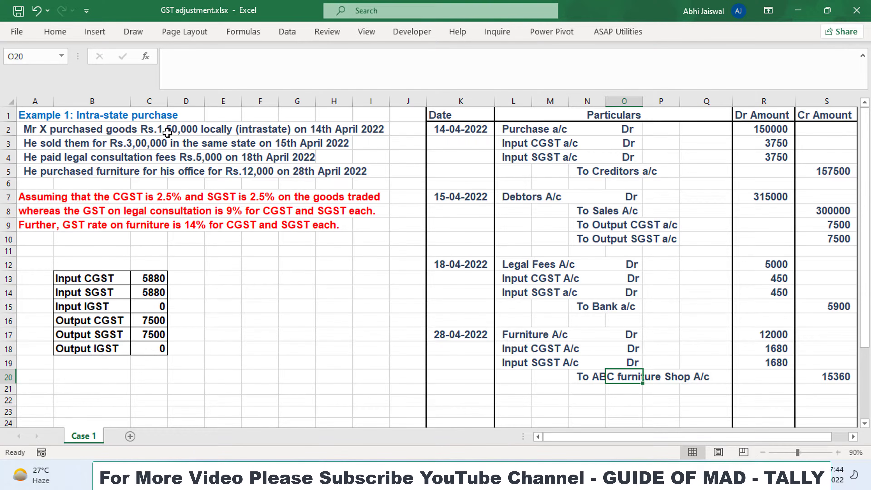
- Switch to TallyPrime and change the purchase voucher's mode from Item Invoice to As Voucher
{"action": "key", "text": "alt+Tab"}
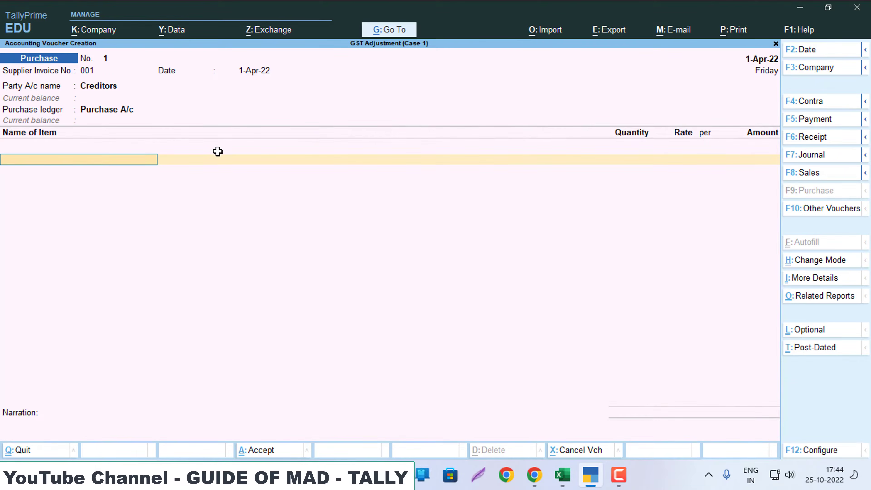
{"action": "key", "text": "ctrl+h"}
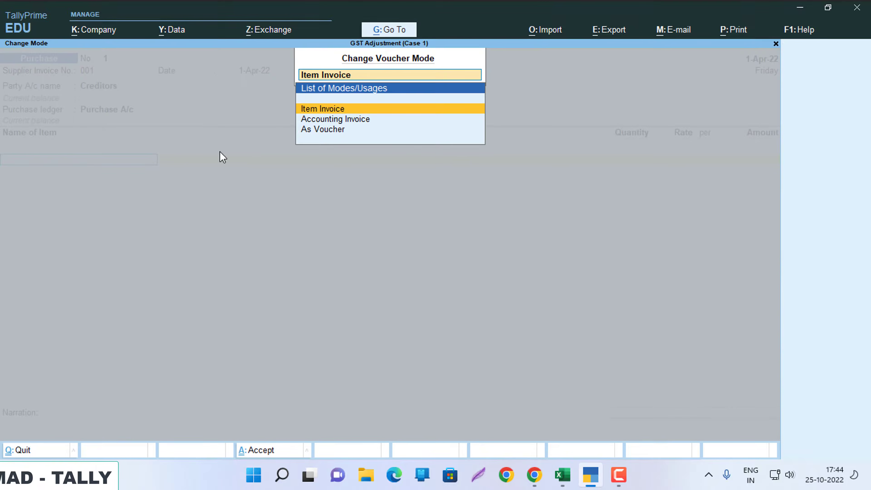
{"action": "key", "text": "Down"}
{"action": "key", "text": "Down"}
{"action": "key", "text": "Return"}
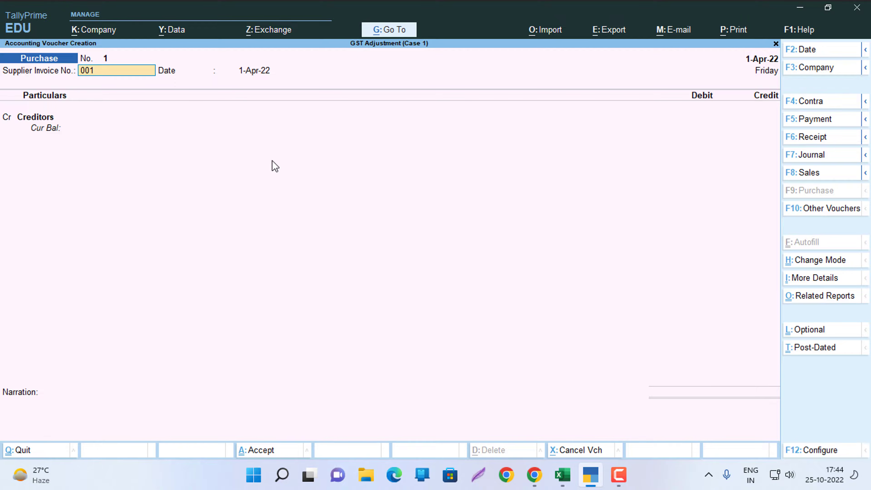
- Keep supplier invoice number 001 and Creditors as the credited party, and accept the blank receipt details and default party details
{"action": "key", "text": "Return"}
{"action": "key", "text": "Return"}
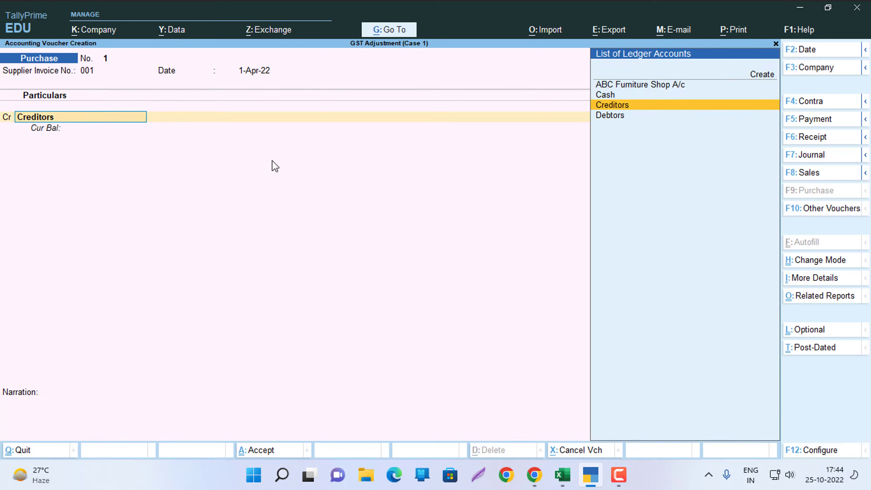
{"action": "key", "text": "Return"}
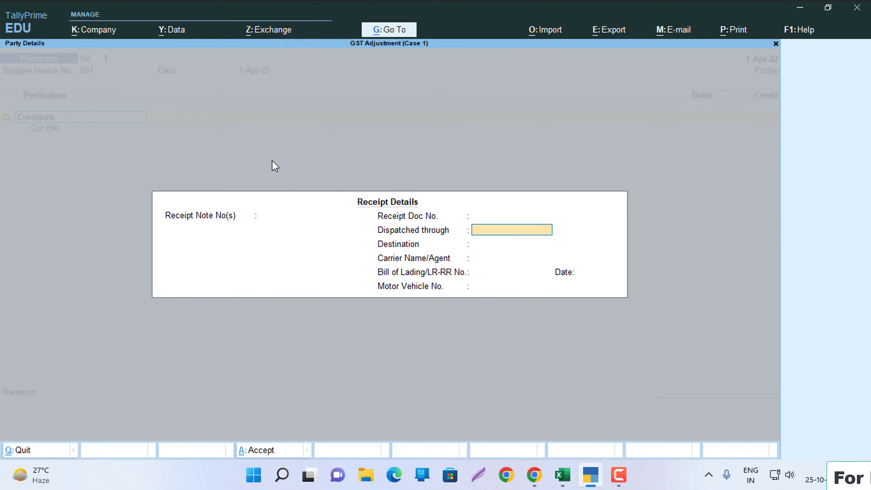
{"action": "key", "text": "Return"}
{"action": "key", "text": "Return"}
{"action": "key", "text": "Return"}
{"action": "key", "text": "Return"}
{"action": "key", "text": "Return"}
{"action": "key", "text": "Return"}
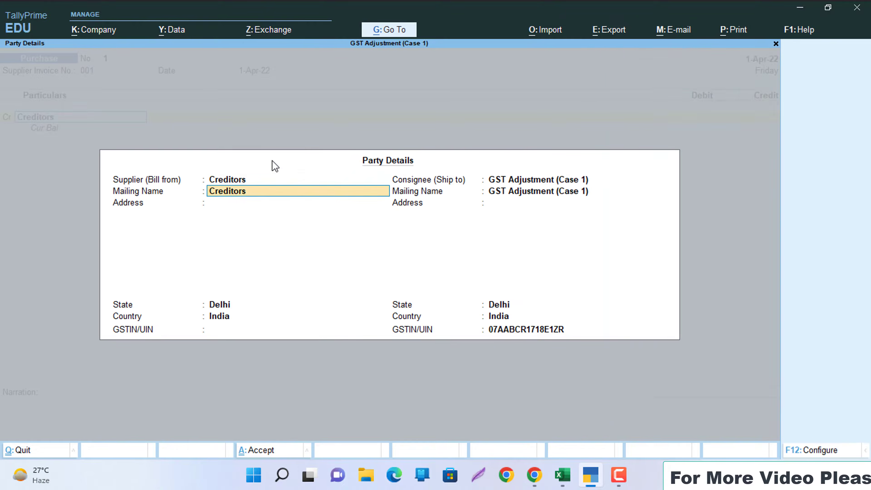
{"action": "key", "text": "Return"}
{"action": "key", "text": "Return"}
{"action": "key", "text": "Return"}
{"action": "key", "text": "Return"}
{"action": "key", "text": "Return"}
{"action": "key", "text": "Return"}
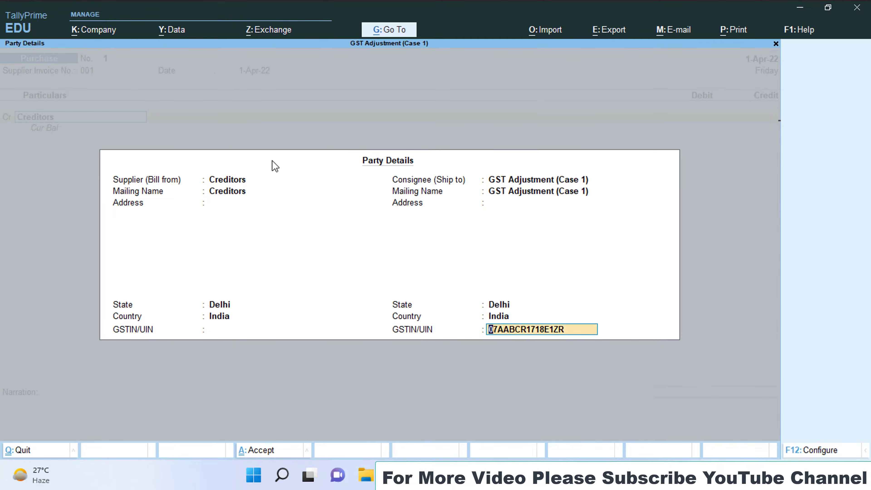
- Check the purchase entry in Excel, and credit Creditors with a placeholder amount of 1 in TallyPrime against New Ref 001
{"action": "key", "text": "alt+Tab"}
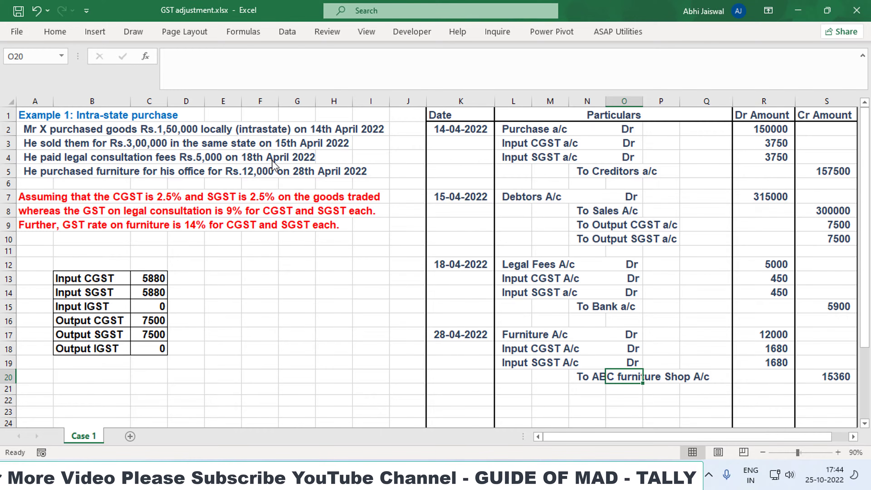
{"action": "key", "text": "alt+Tab"}
{"action": "type", "text": "157"}
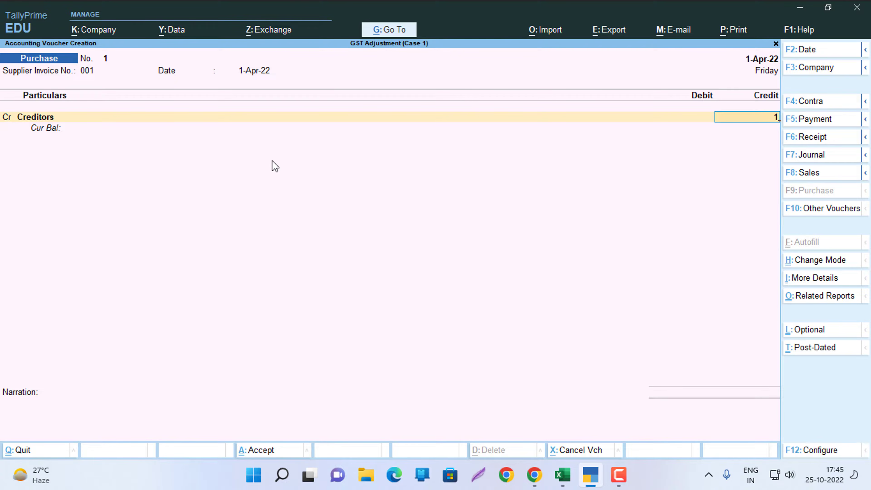
{"action": "key", "text": "Return"}
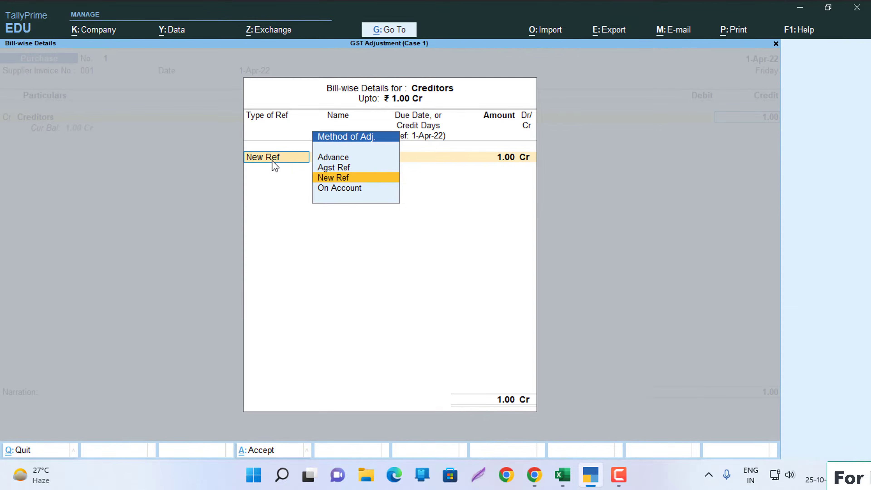
{"action": "key", "text": "Return"}
{"action": "key", "text": "Return"}
{"action": "key", "text": "Return"}
{"action": "key", "text": "Return"}
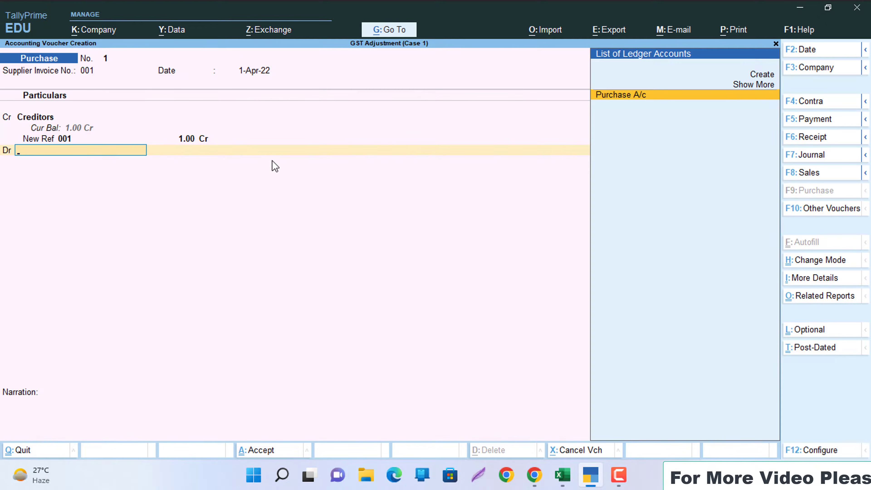
- Debit Purchase A/c with 150000 as in the Excel entry, leaving its inventory allocations blank
{"action": "key", "text": "Return"}
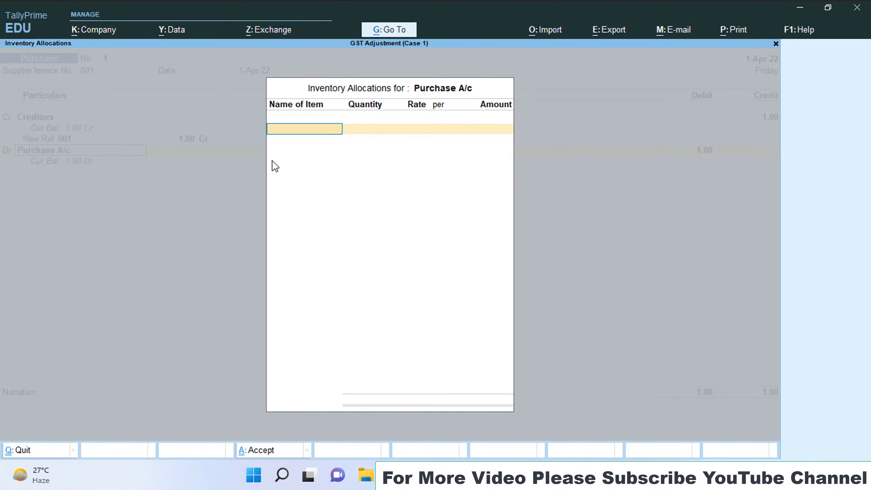
{"action": "key", "text": "Return"}
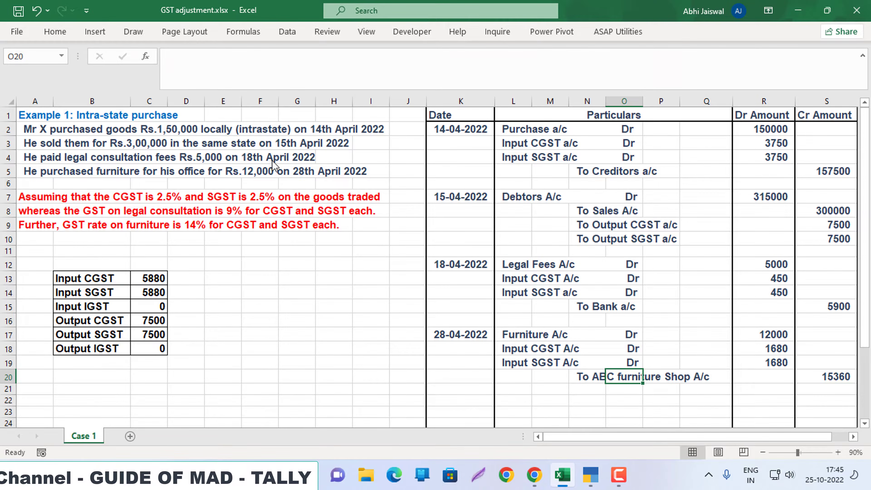
{"action": "type", "text": "150000"}
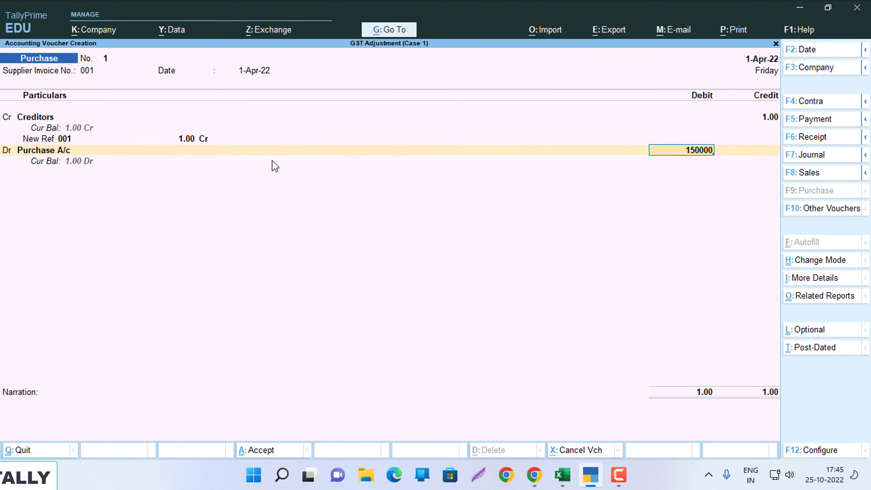
{"action": "key", "text": "Return"}
- Add a debit line for Input CGST A/c with 3750, checking the account and amount against the Excel entry
{"action": "type", "text": "d"}
{"action": "key", "text": "Return"}
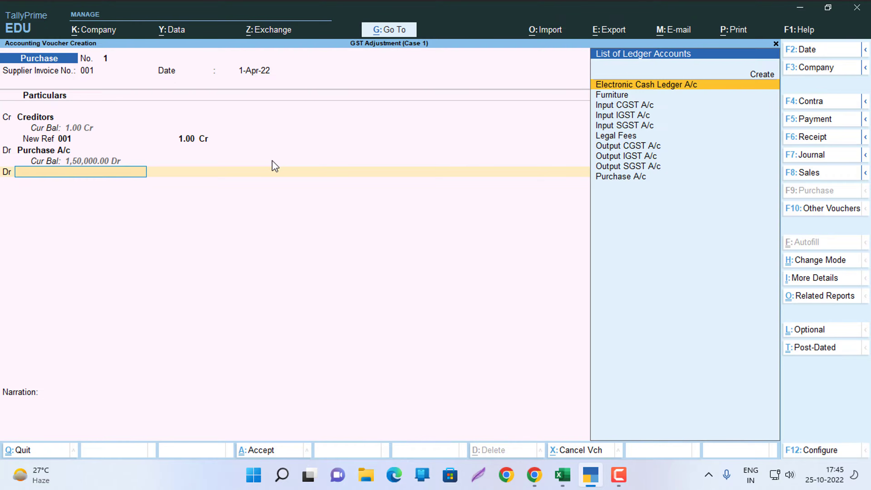
{"action": "key", "text": "alt+Tab"}
{"action": "key", "text": "alt+Tab"}
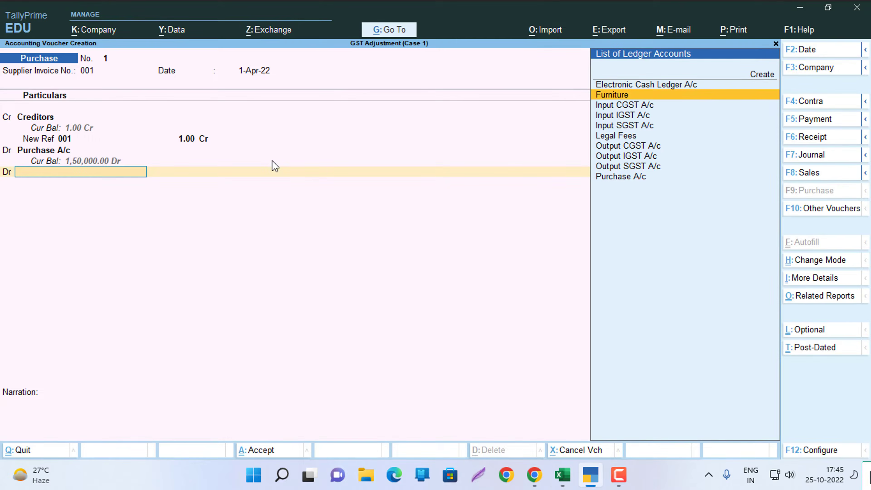
{"action": "key", "text": "Down"}
{"action": "key", "text": "Down"}
{"action": "key", "text": "Up"}
{"action": "key", "text": "Return"}
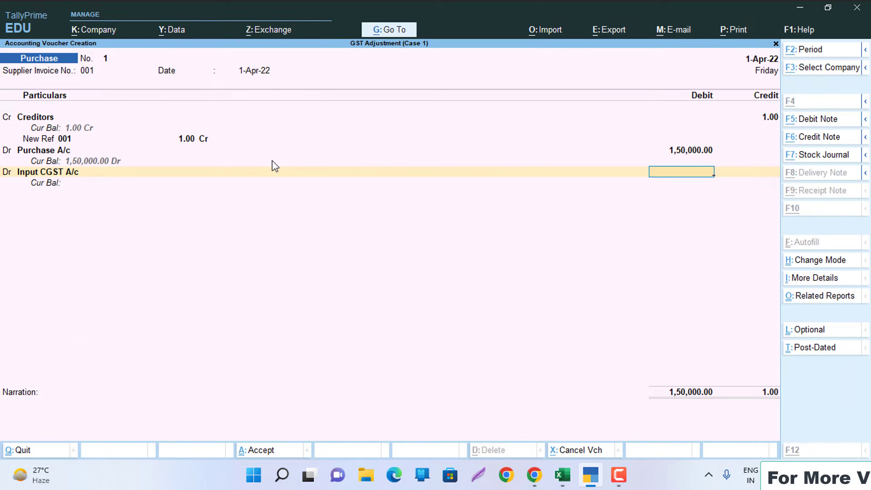
{"action": "key", "text": "alt+Tab"}
{"action": "key", "text": "alt+Tab"}
{"action": "type", "text": "3750"}
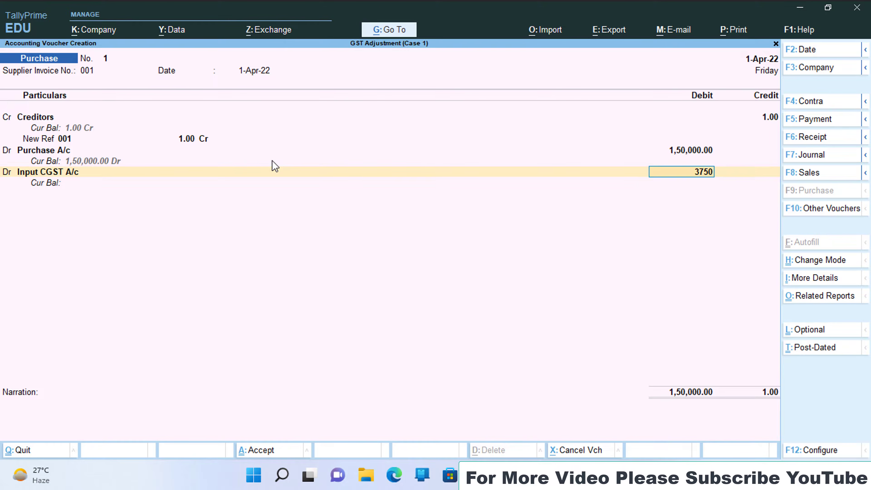
{"action": "key", "text": "Return"}
- Add a debit line for Input SGST A/c with 3,750
{"action": "type", "text": "d"}
{"action": "key", "text": "Return"}
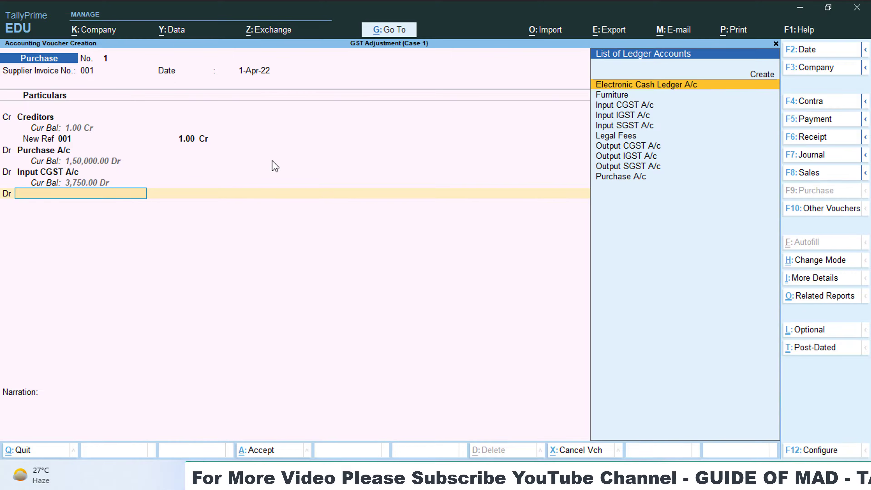
{"action": "key", "text": "Down"}
{"action": "key", "text": "Down"}
{"action": "key", "text": "Down"}
{"action": "key", "text": "Down"}
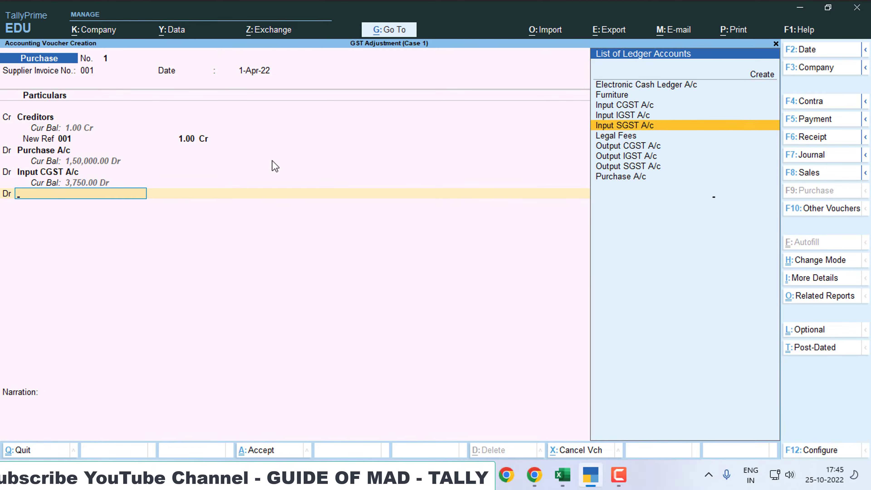
{"action": "key", "text": "Return"}
{"action": "type", "text": "3,750"}
{"action": "key", "text": "Return"}
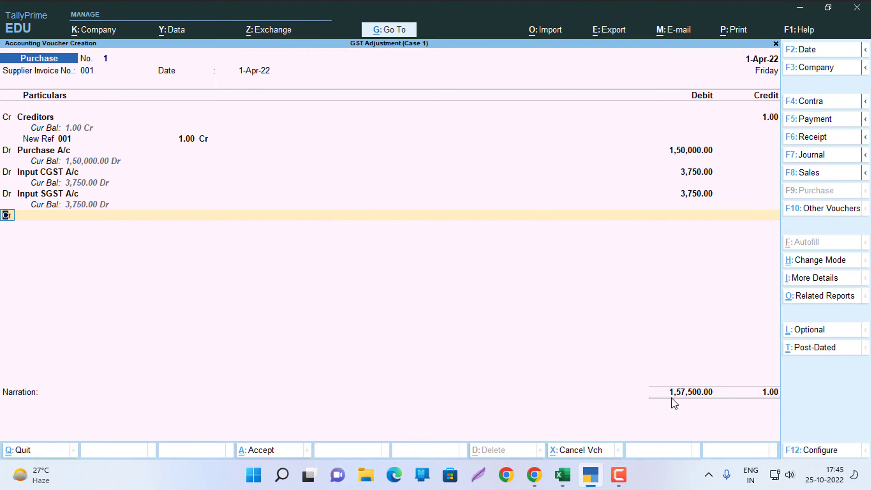
- Go back to the Creditors line and set its credit amount to 1,57,500
{"action": "key", "text": "BackSpace"}
{"action": "key", "text": "BackSpace"}
{"action": "key", "text": "BackSpace"}
{"action": "key", "text": "BackSpace"}
{"action": "key", "text": "BackSpace"}
{"action": "key", "text": "BackSpace"}
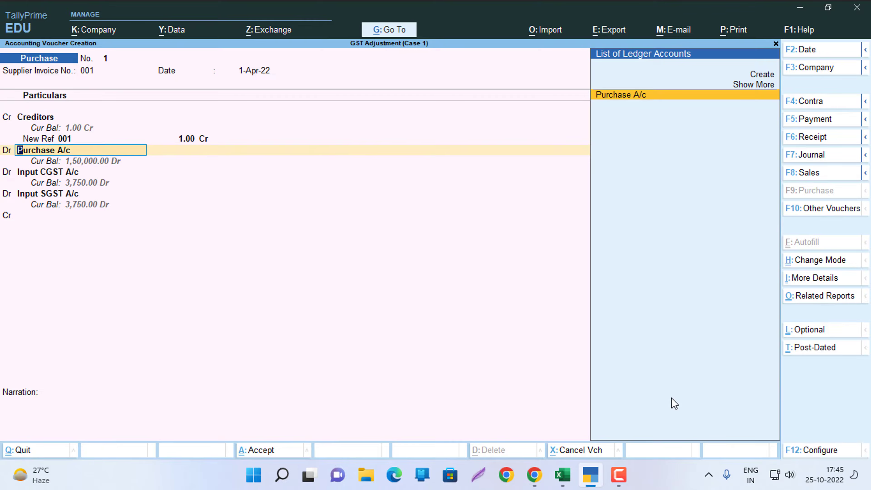
{"action": "key", "text": "BackSpace"}
{"action": "key", "text": "BackSpace"}
{"action": "key", "text": "BackSpace"}
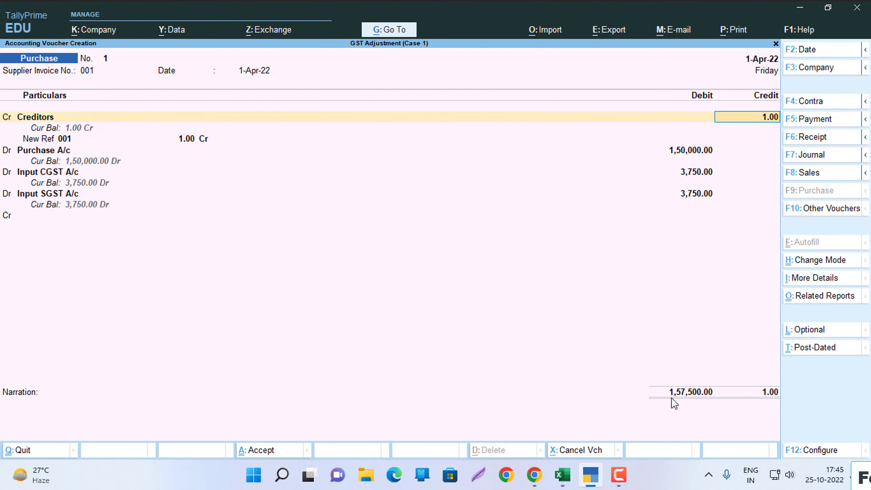
{"action": "type", "text": "1,57,5"}
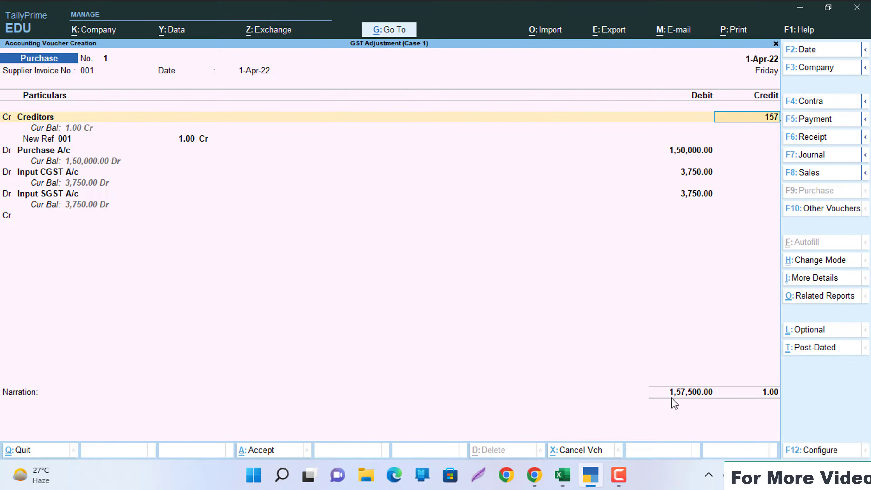
{"action": "type", "text": "00"}
{"action": "key", "text": "Return"}
{"action": "key", "text": "Return"}
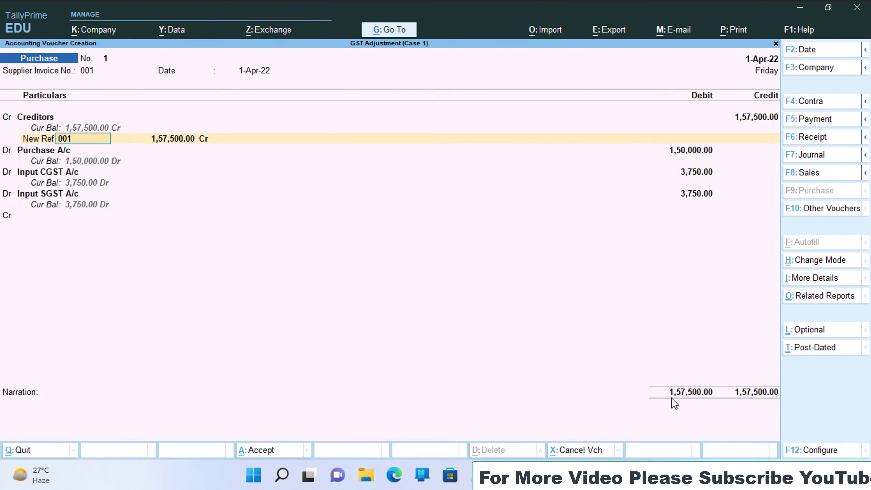
- Accept the New Ref 001 bill details and the remaining debit lines, leave the narration blank, and save the purchase voucher
{"action": "key", "text": "Return"}
{"action": "key", "text": "Return"}
{"action": "key", "text": "Return"}
{"action": "key", "text": "Return"}
{"action": "key", "text": "Return"}
{"action": "key", "text": "Return"}
{"action": "key", "text": "Return"}
{"action": "key", "text": "Return"}
{"action": "key", "text": "Return"}
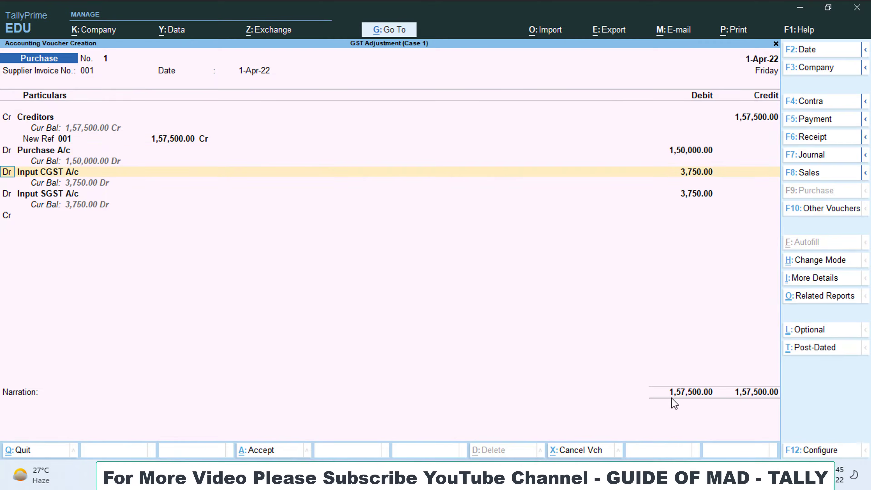
{"action": "key", "text": "Return"}
{"action": "key", "text": "Return"}
{"action": "key", "text": "Return"}
{"action": "key", "text": "Return"}
{"action": "key", "text": "Return"}
{"action": "key", "text": "Return"}
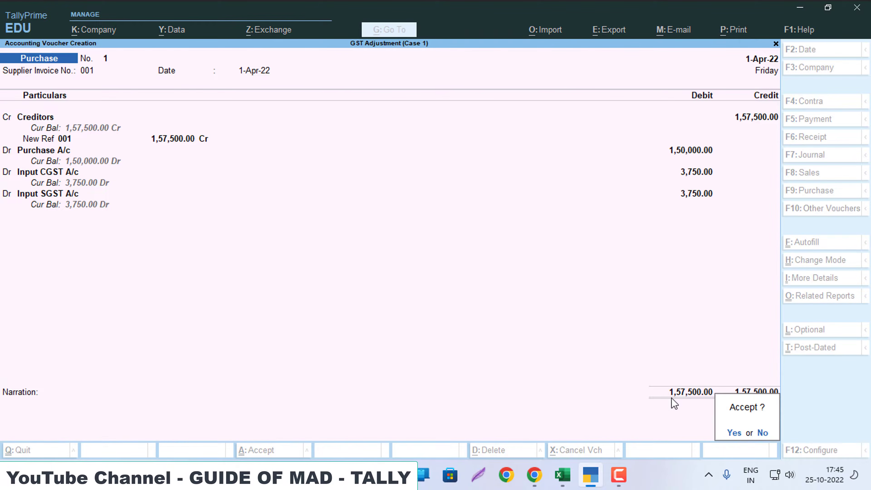
{"action": "key", "text": "Return"}
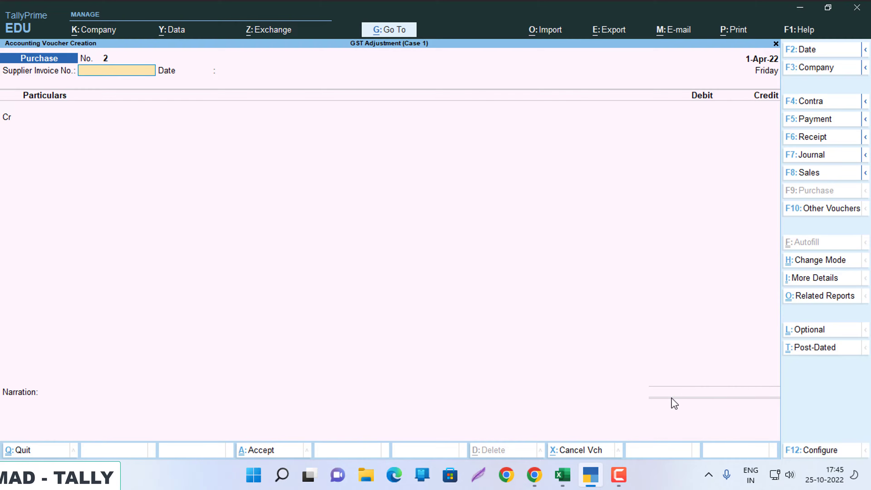
- Check the next journal entry in Excel, and start a sales voucher in As Voucher mode in TallyPrime
{"action": "key", "text": "alt+Tab"}
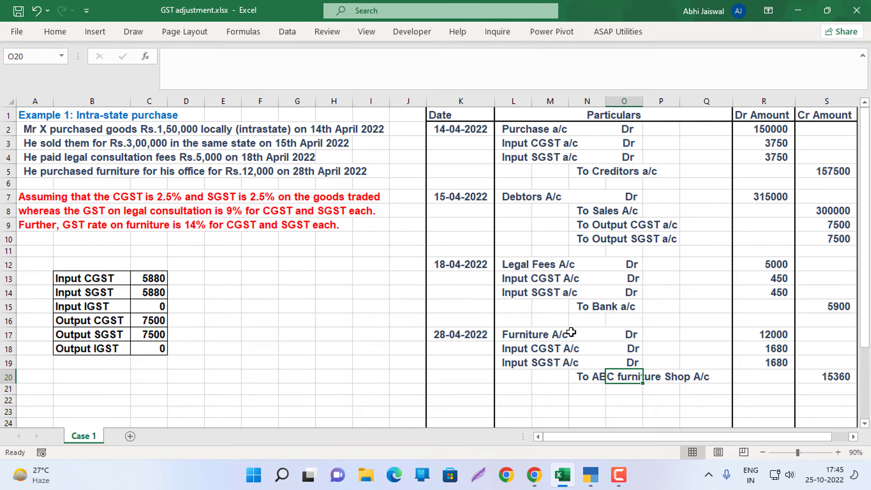
{"action": "key", "text": "alt+Tab"}
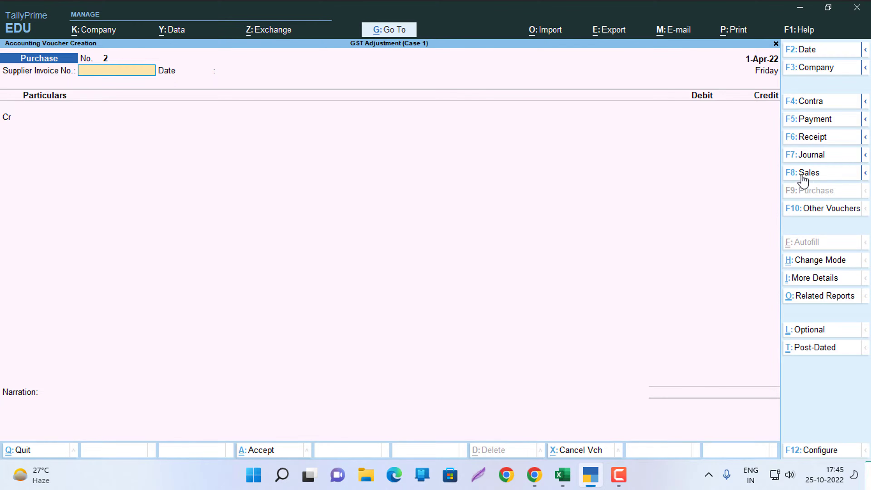
{"action": "left_click", "coordinate": [801, 176]}
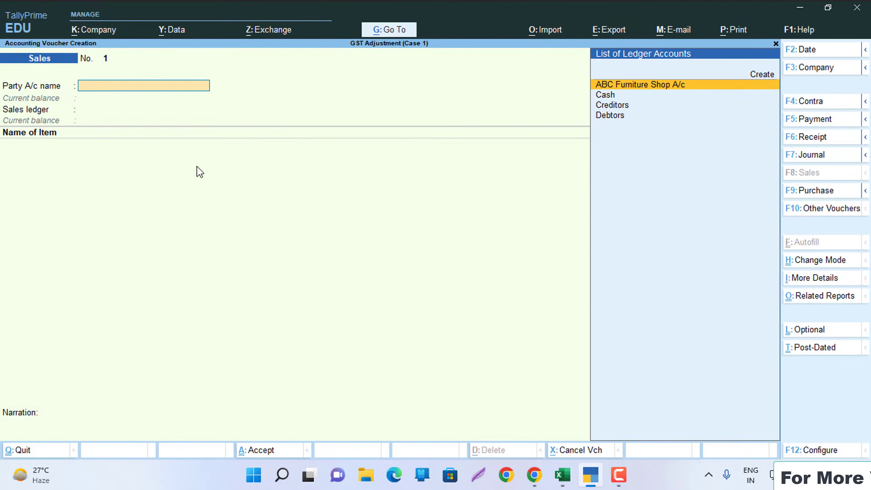
{"action": "key", "text": "ctrl+h"}
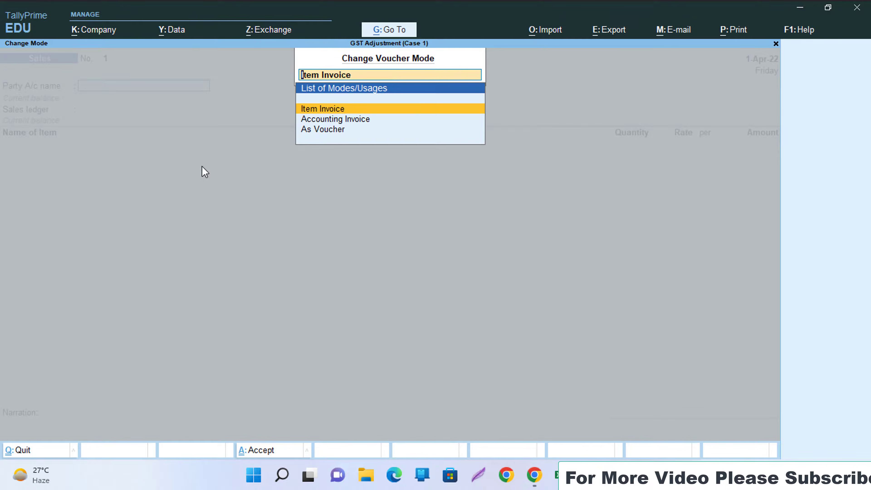
{"action": "key", "text": "Down"}
{"action": "key", "text": "Down"}
{"action": "key", "text": "Return"}
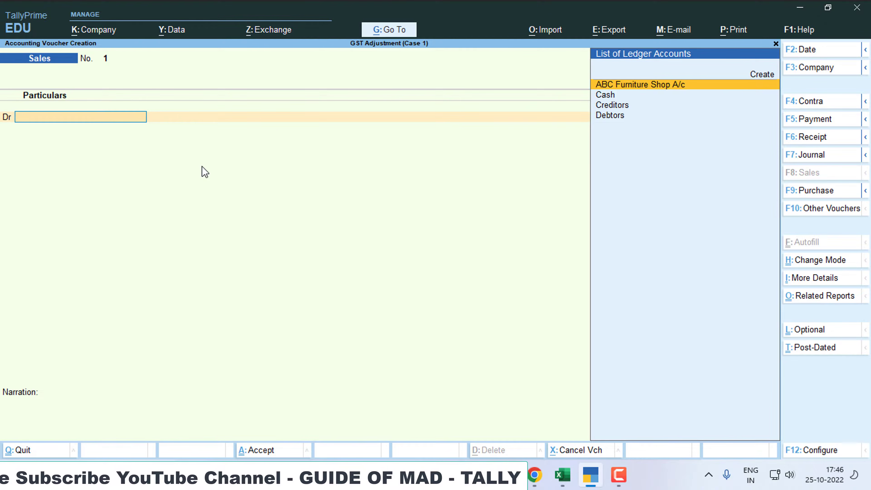
- Check the 15-04-2022 entry's debit account in Excel, and select Debtors as the sales voucher's debit ledger in TallyPrime
{"action": "key", "text": "alt+Tab"}
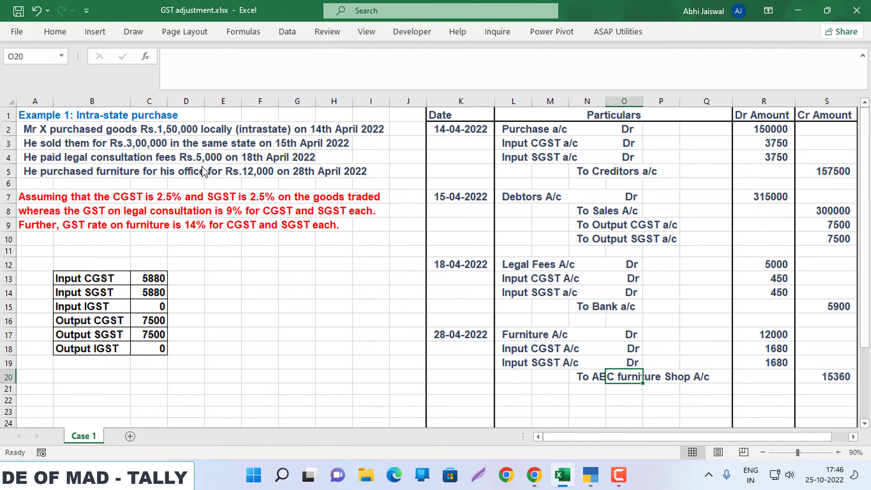
{"action": "key", "text": "alt+Tab"}
{"action": "key", "text": "Down"}
{"action": "key", "text": "Down"}
{"action": "key", "text": "Return"}
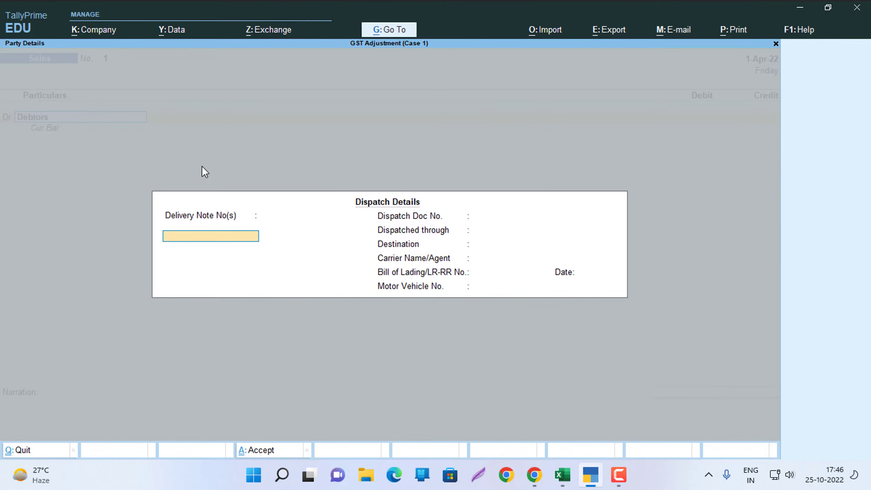
- Accept blank dispatch details and the default Delhi party details for Debtors in the sales voucher
{"action": "key", "text": "ctrl+a"}
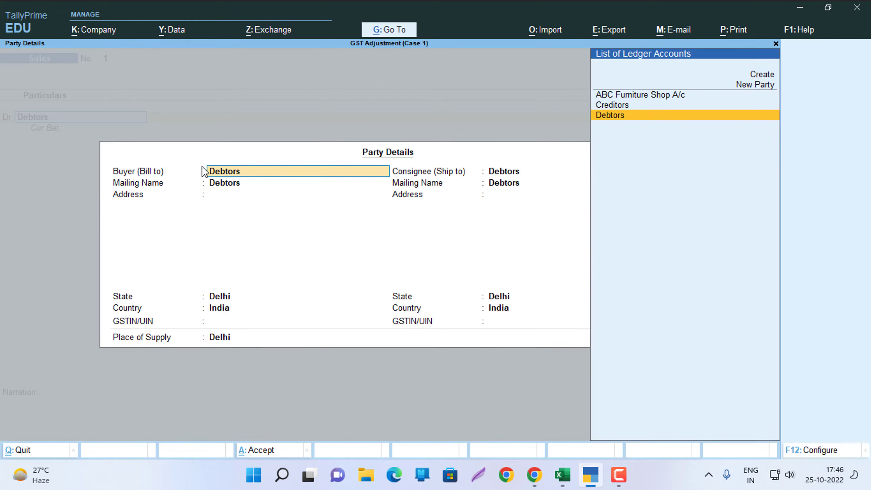
{"action": "key", "text": "Return"}
{"action": "key", "text": "Return"}
{"action": "key", "text": "Return"}
{"action": "key", "text": "Return"}
{"action": "key", "text": "Return"}
{"action": "key", "text": "Return"}
{"action": "key", "text": "Return"}
{"action": "key", "text": "Return"}
{"action": "key", "text": "Return"}
{"action": "key", "text": "Return"}
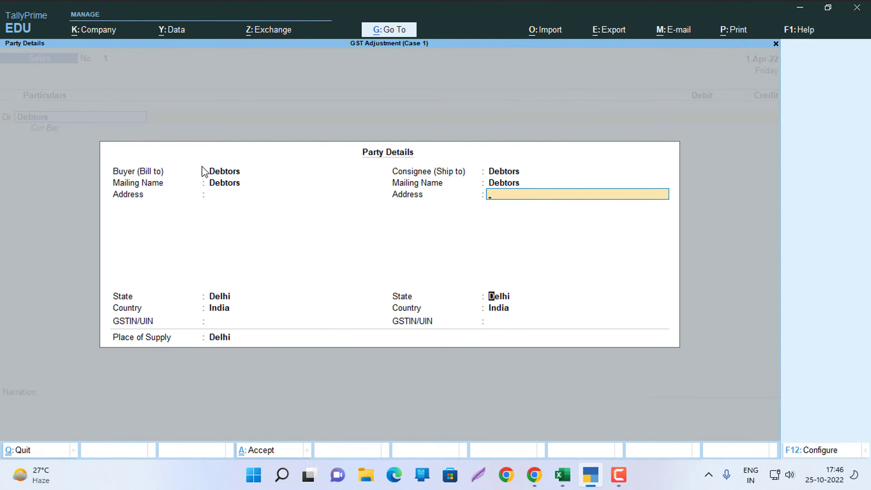
- Check the Debtors amount in Excel, and enter 31,500 as the Debtors debit with New Ref 1 bill details in TallyPrime
{"action": "key", "text": "alt+Tab"}
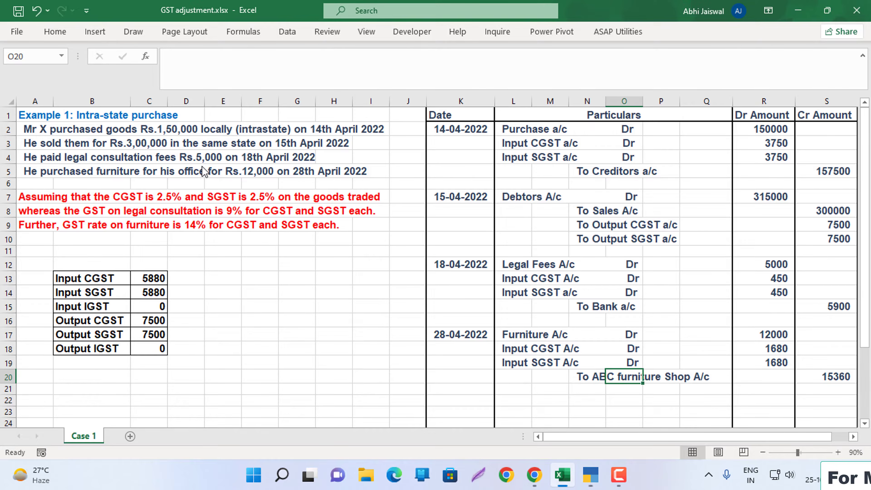
{"action": "key", "text": "alt+Tab"}
{"action": "type", "text": "31,50"}
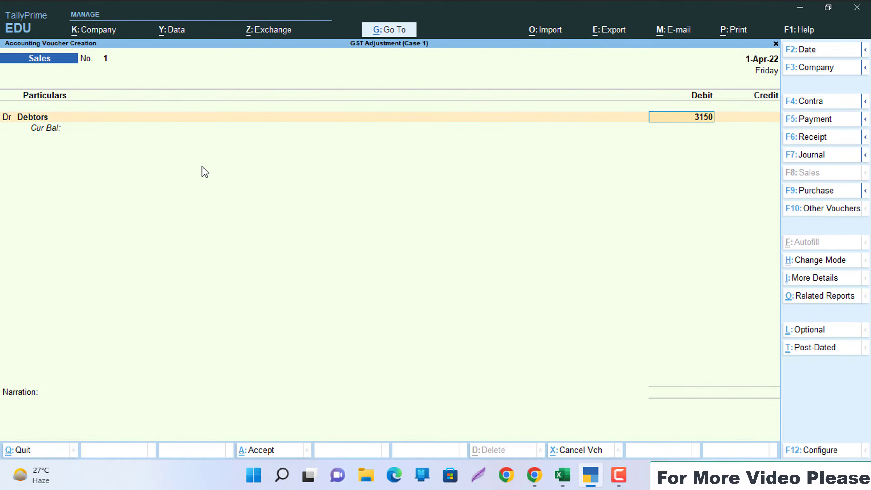
{"action": "type", "text": "0"}
{"action": "key", "text": "Return"}
{"action": "key", "text": "Return"}
{"action": "key", "text": "Return"}
{"action": "key", "text": "Return"}
{"action": "key", "text": "Return"}
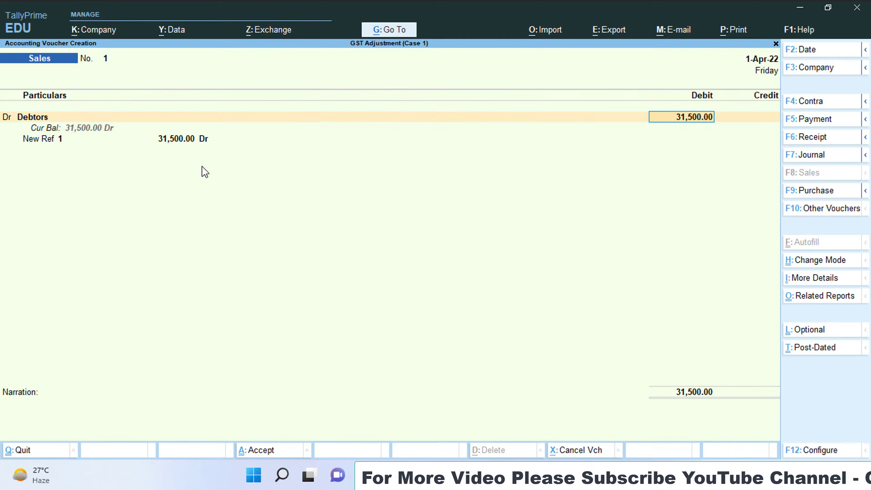
- Set the Debtors debit amount to 3,15,000 and accept the New Ref 1 bill details
{"action": "type", "text": "315000"}
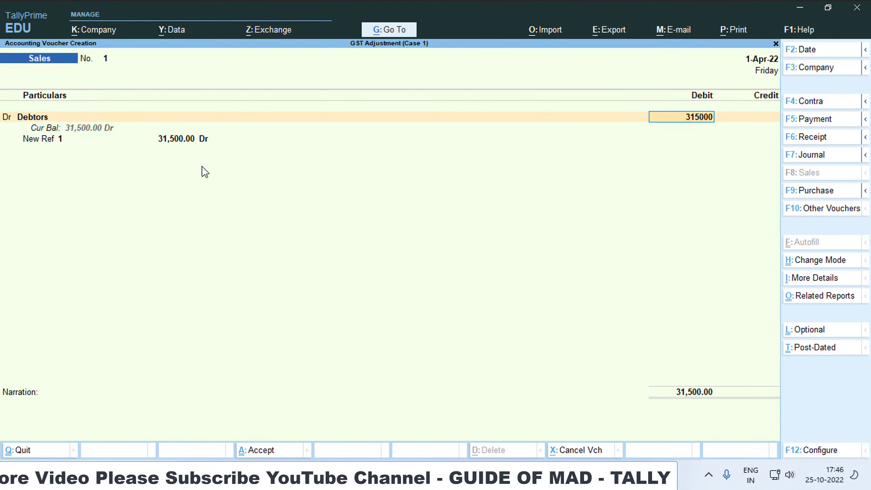
{"action": "key", "text": "Return"}
{"action": "key", "text": "Return"}
{"action": "key", "text": "Return"}
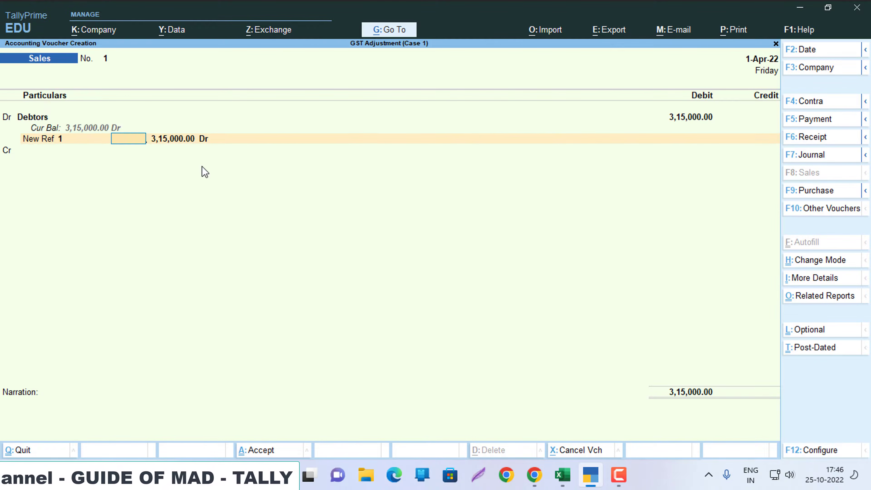
{"action": "key", "text": "Return"}
{"action": "key", "text": "Return"}
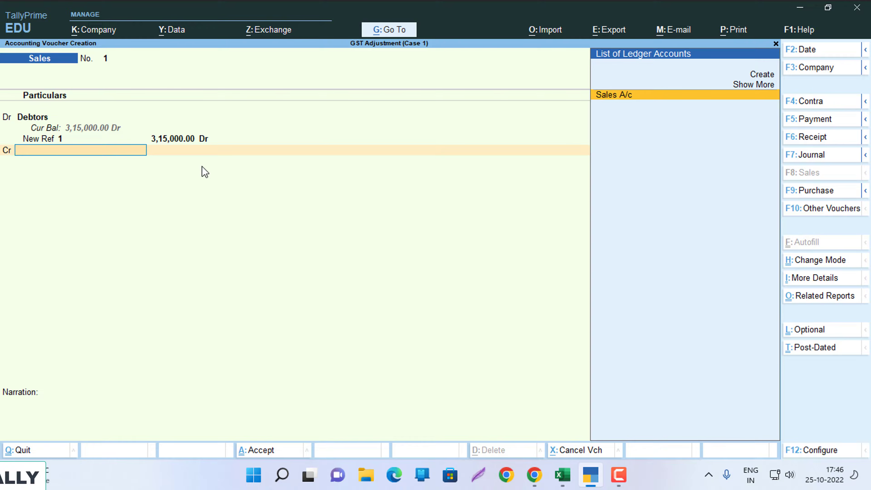
- Check the sales credit in Excel, and credit Sales A/c with 3,00,000 in the TallyPrime sales voucher
{"action": "key", "text": "alt+Tab"}
{"action": "key", "text": "alt+Tab"}
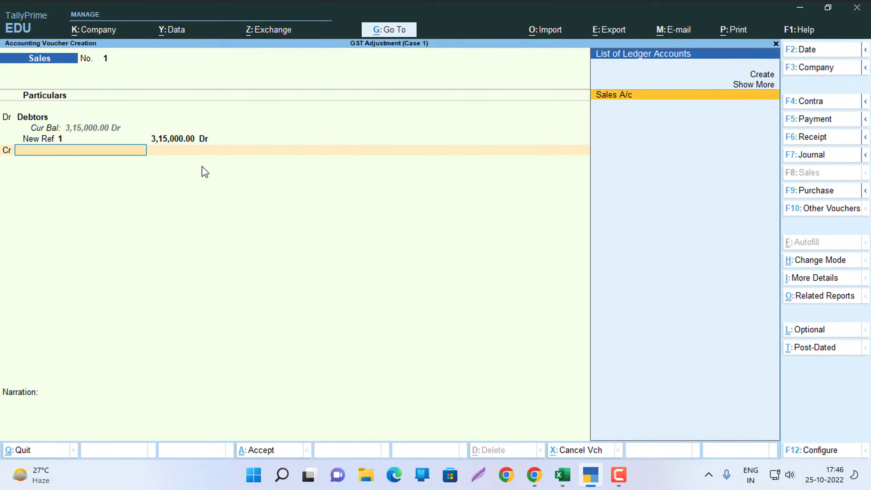
{"action": "key", "text": "Return"}
{"action": "key", "text": "Return"}
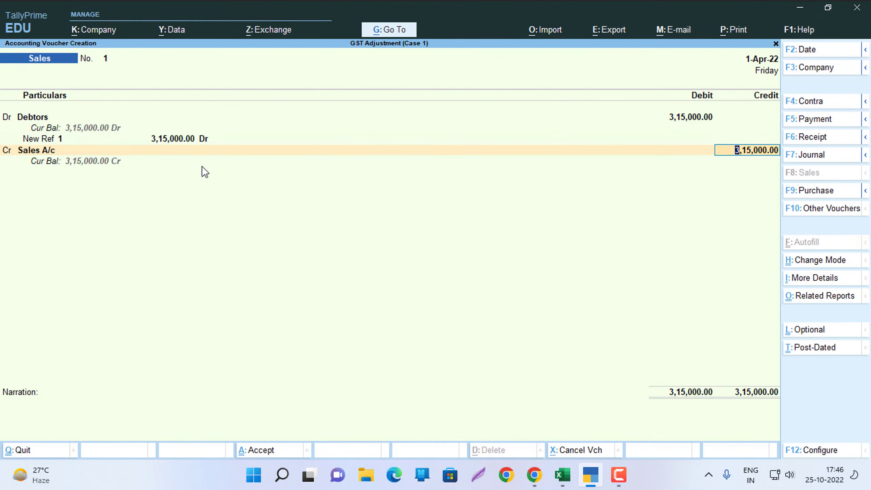
{"action": "key", "text": "alt+Tab"}
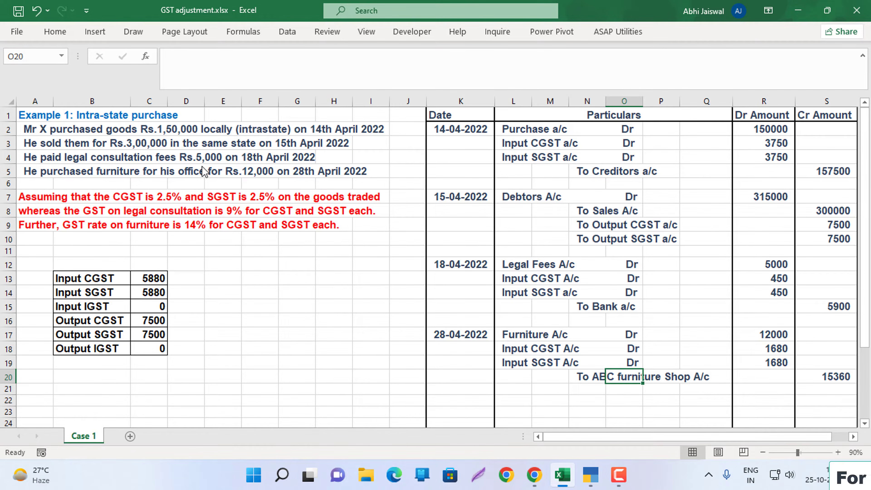
{"action": "key", "text": "alt+Tab"}
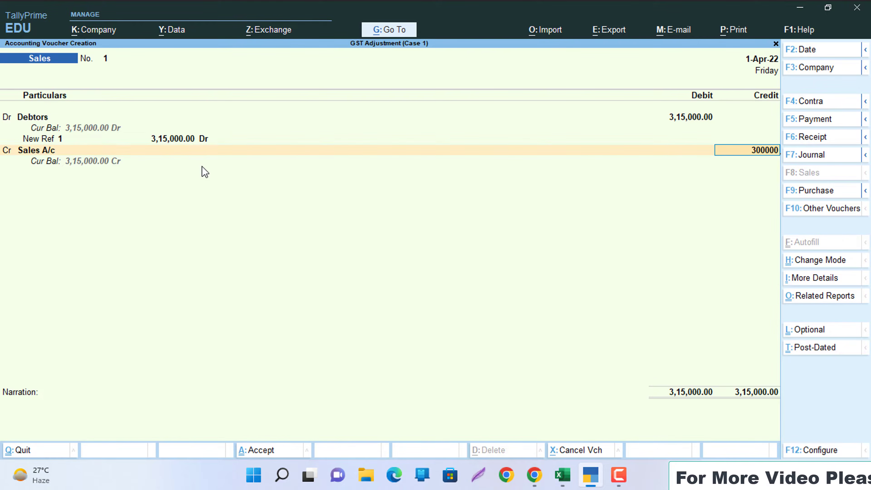
{"action": "type", "text": "300000"}
{"action": "key", "text": "Return"}
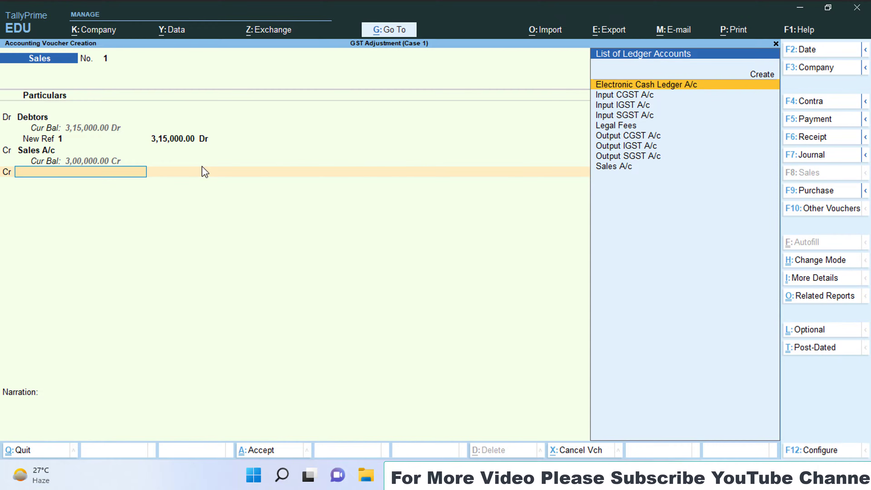
- Add Output CGST A/c as the next credit ledger and set its amount to 7,500 from the Excel entry
{"action": "type", "text": "O"}
{"action": "key", "text": "Down"}
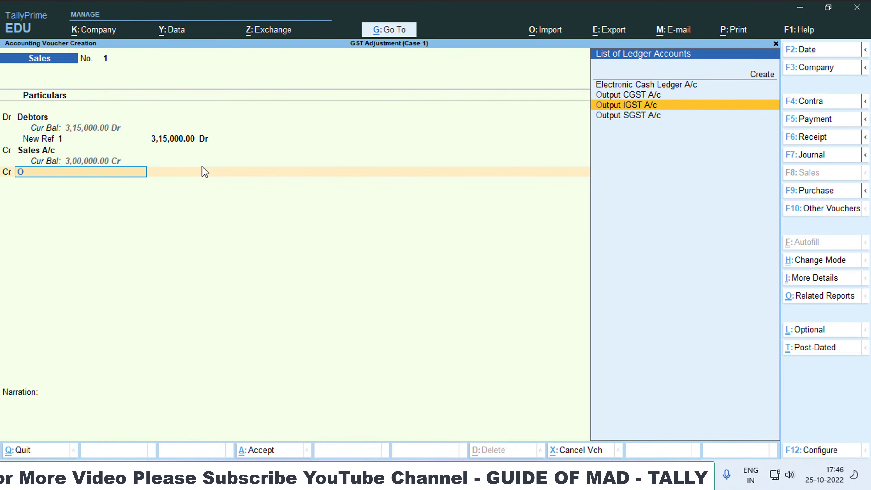
{"action": "key", "text": "Up"}
{"action": "key", "text": "Return"}
{"action": "key", "text": "alt+Tab"}
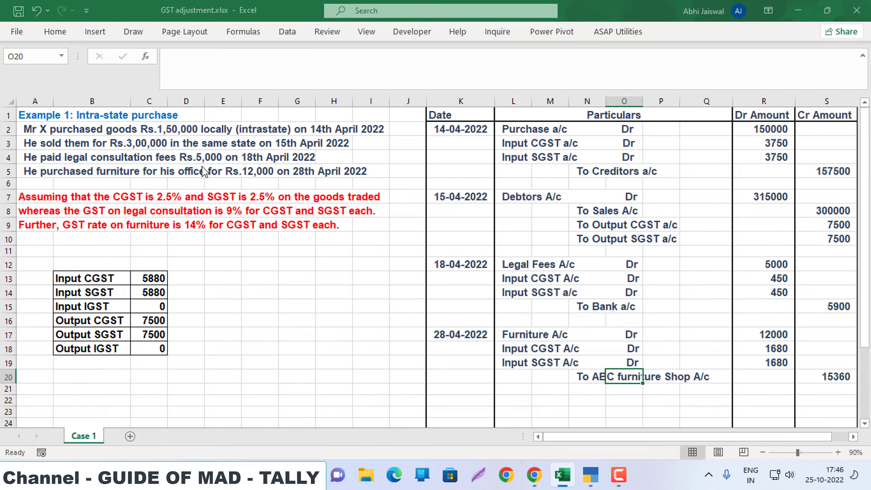
{"action": "key", "text": "alt+Tab"}
{"action": "type", "text": "7,500"}
{"action": "key", "text": "Return"}
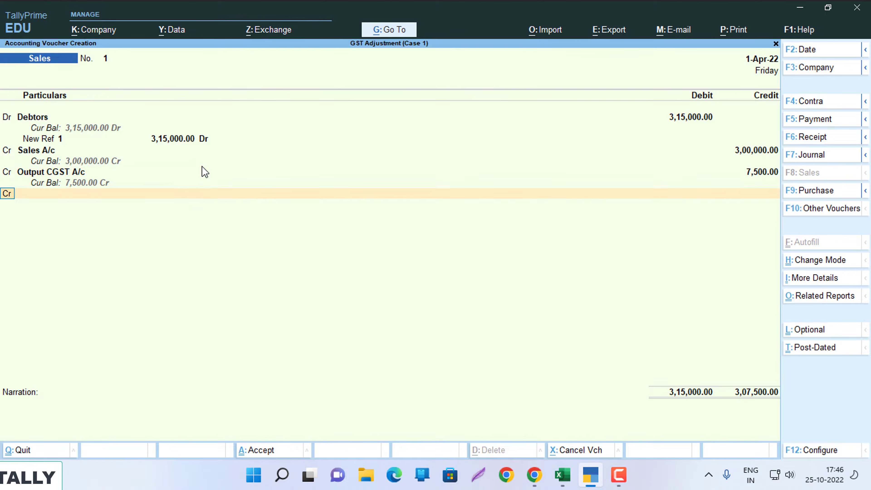
- Credit Output SGST A/c with 7,500, leave the narration blank, and save the sales voucher
{"action": "key", "text": "Return"}
{"action": "key", "text": "Down"}
{"action": "key", "text": "Down"}
{"action": "key", "text": "Down"}
{"action": "key", "text": "Down"}
{"action": "key", "text": "Down"}
{"action": "key", "text": "Down"}
{"action": "key", "text": "Down"}
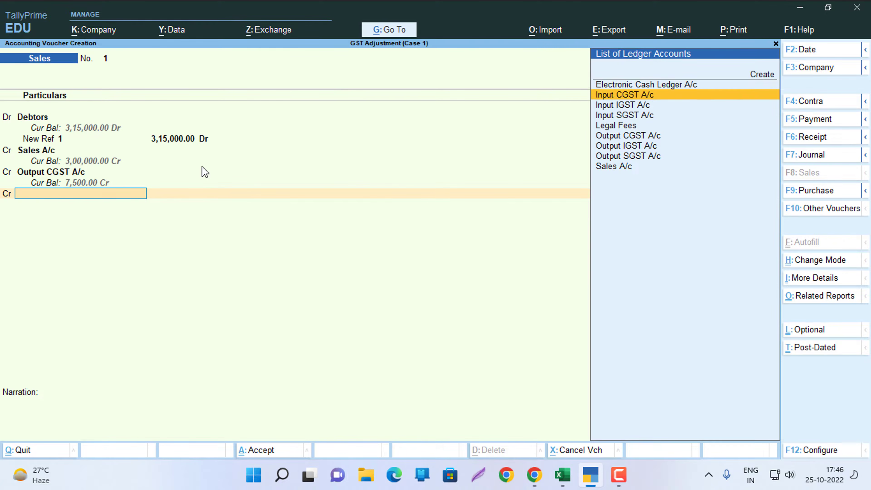
{"action": "key", "text": "Return"}
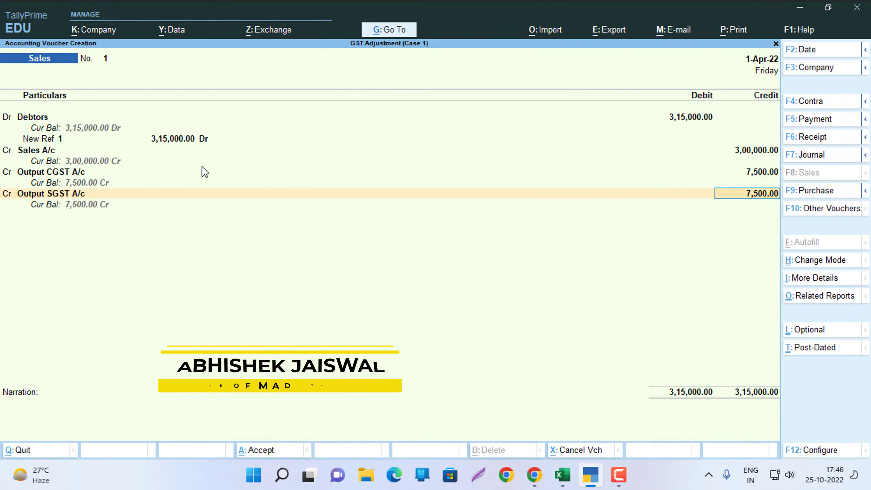
{"action": "key", "text": "Return"}
{"action": "key", "text": "Return"}
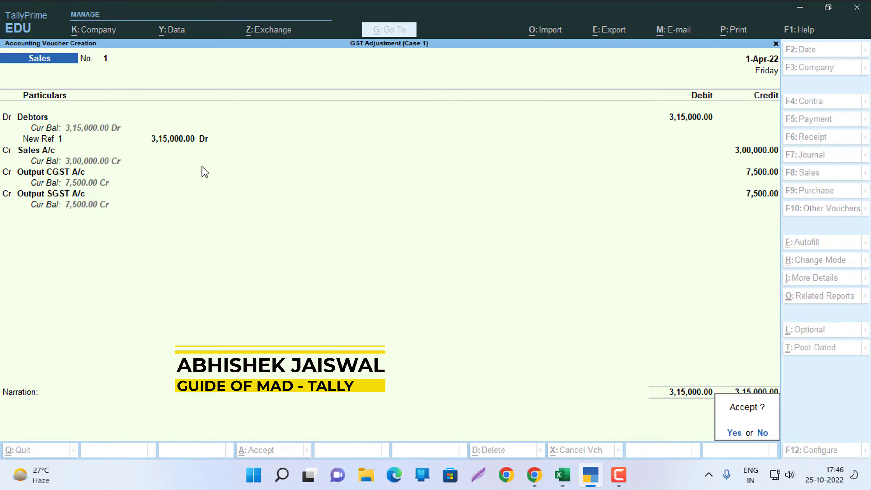
{"action": "key", "text": "y"}
- Check the legal fees entry in Excel, and start a purchase voucher in As Voucher mode in TallyPrime without supplier invoice details
{"action": "key", "text": "alt+Tab"}
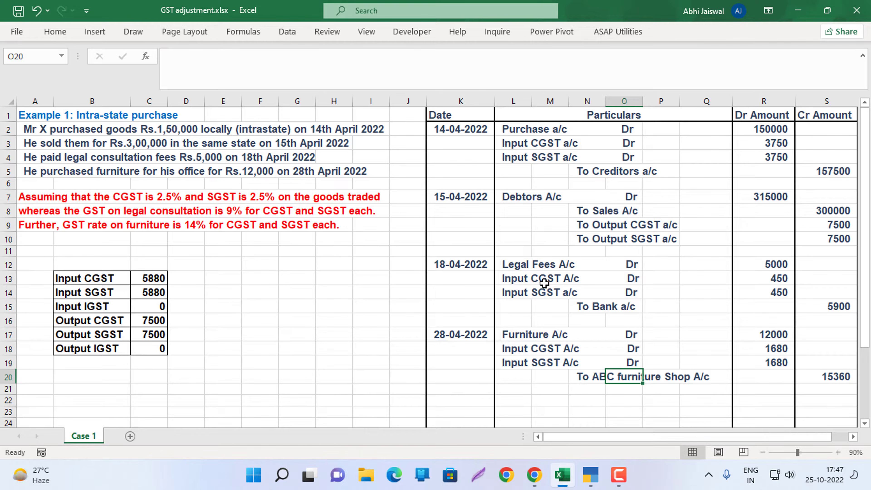
{"action": "key", "text": "alt+Tab"}
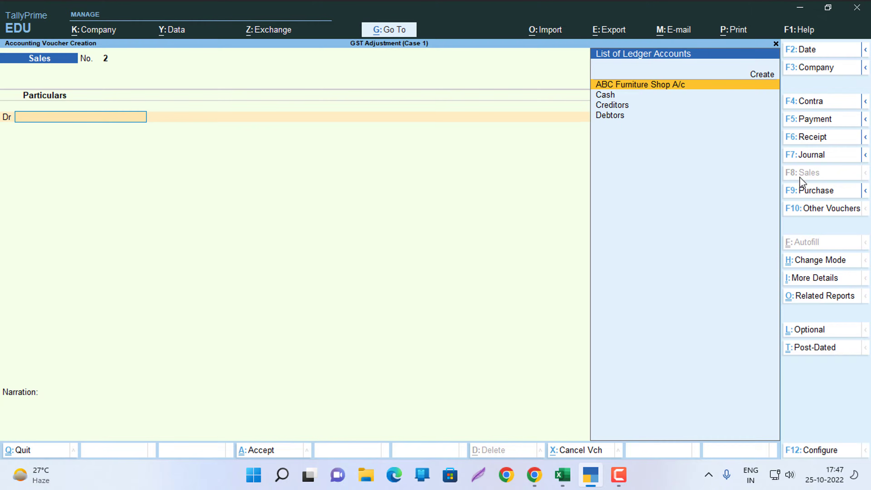
{"action": "left_click", "coordinate": [797, 193]}
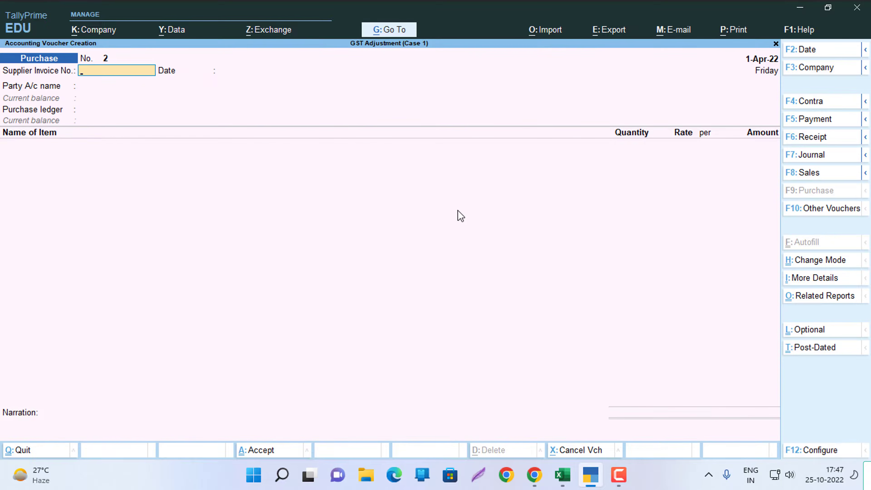
{"action": "key", "text": "ctrl+h"}
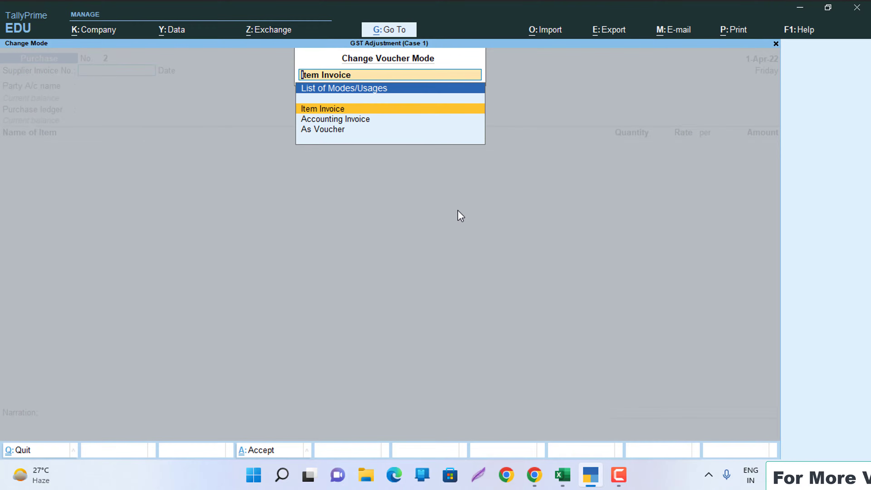
{"action": "key", "text": "Down"}
{"action": "key", "text": "Return"}
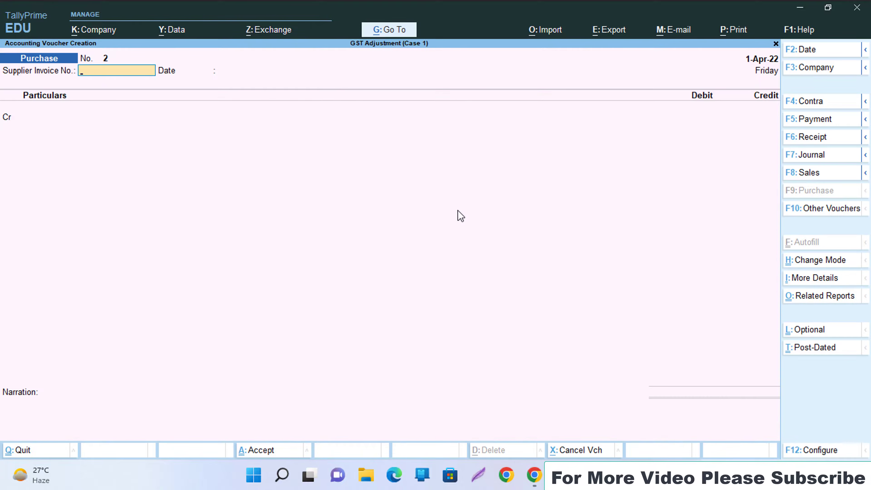
{"action": "key", "text": "Return"}
{"action": "key", "text": "Return"}
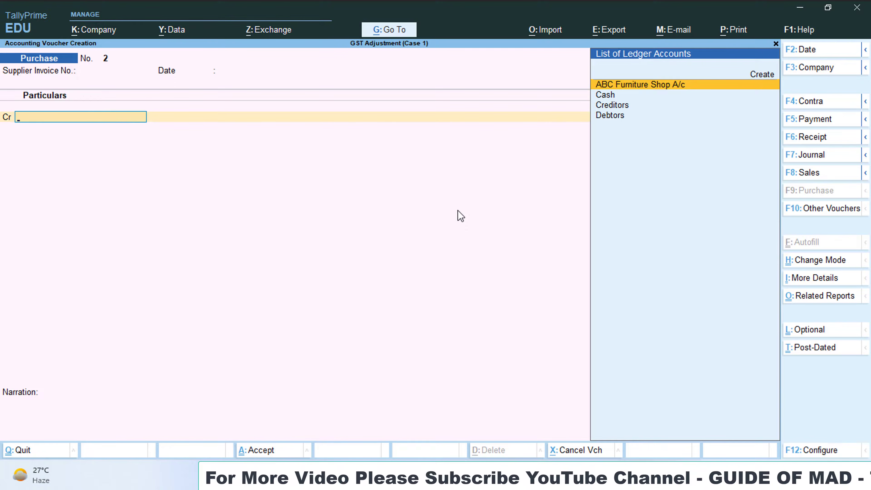
- Create a ledger named Sbi Bank under Bank Accounts for the voucher's credit line, keeping the default bank details
{"action": "key", "text": "Up"}
{"action": "key", "text": "Return"}
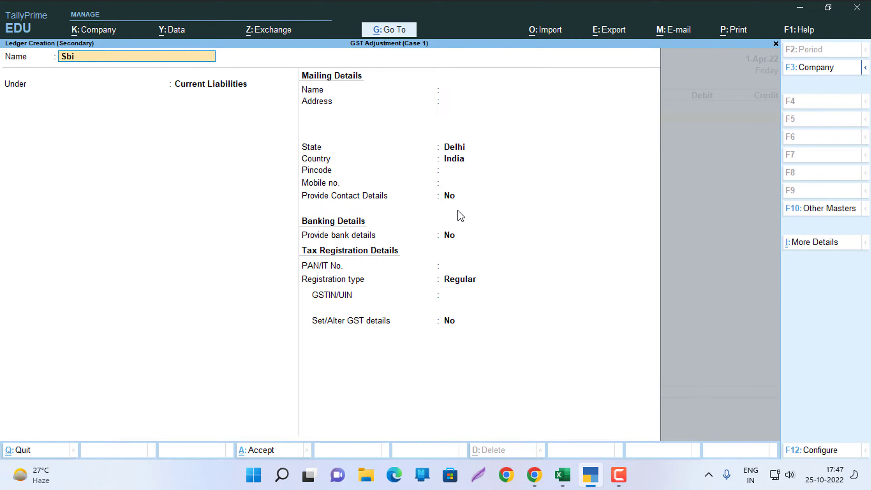
{"action": "type", "text": "b"}
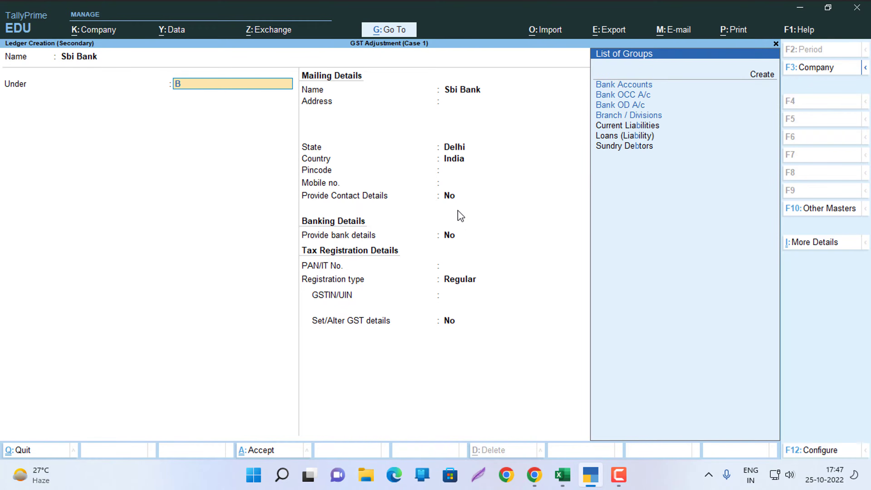
{"action": "key", "text": "Return"}
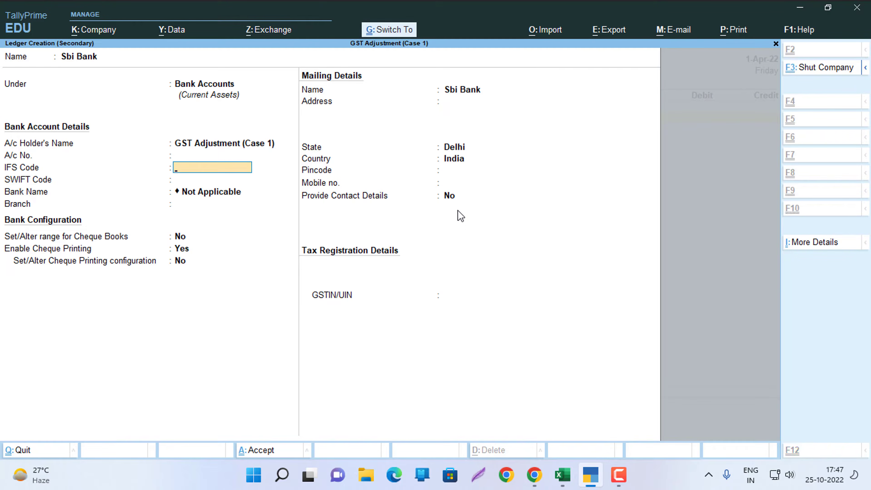
{"action": "key", "text": "ctrl+a"}
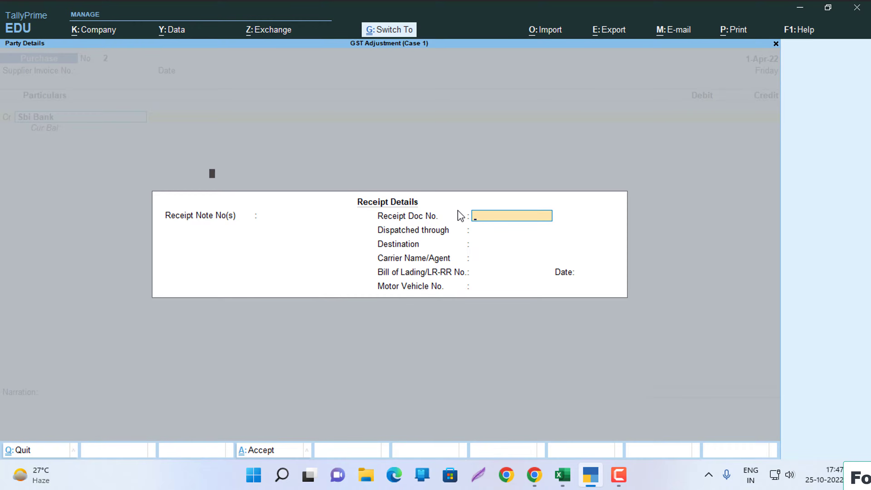
- Accept blank receipt details and the default party details for Sbi Bank
{"action": "key", "text": "ctrl+a"}
{"action": "key", "text": "Return"}
{"action": "key", "text": "Return"}
{"action": "key", "text": "Return"}
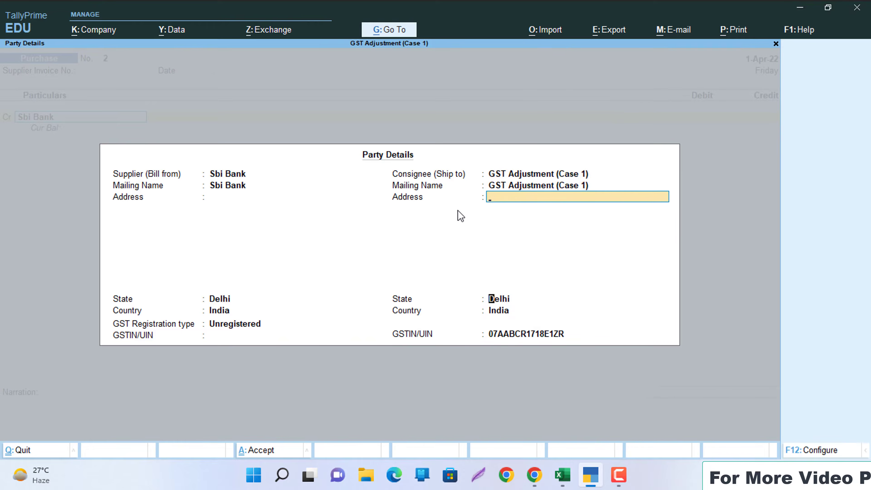
{"action": "key", "text": "Return"}
{"action": "key", "text": "Return"}
{"action": "key", "text": "Return"}
- Check the bank amount in Excel, credit Sbi Bank with 5,900 in TallyPrime, and accept the default Cheque bank allocation
{"action": "key", "text": "alt+Tab"}
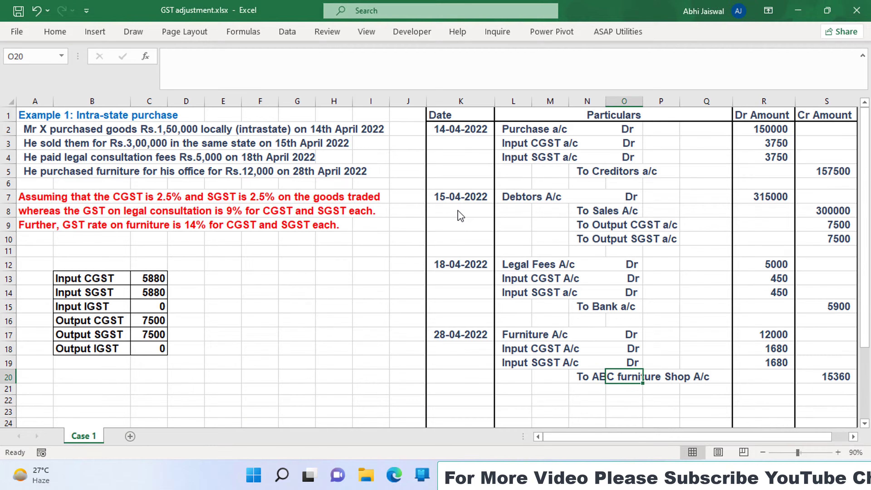
{"action": "key", "text": "alt+Tab"}
{"action": "type", "text": "5"}
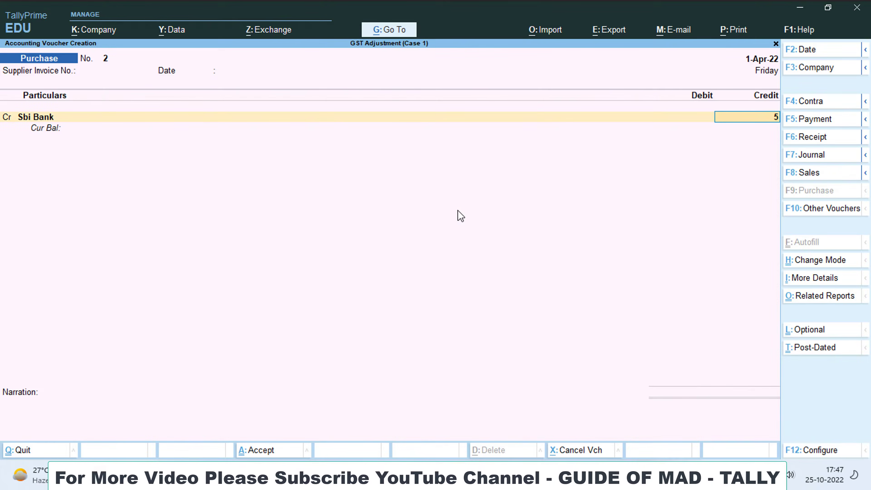
{"action": "type", "text": ",900"}
{"action": "key", "text": "Return"}
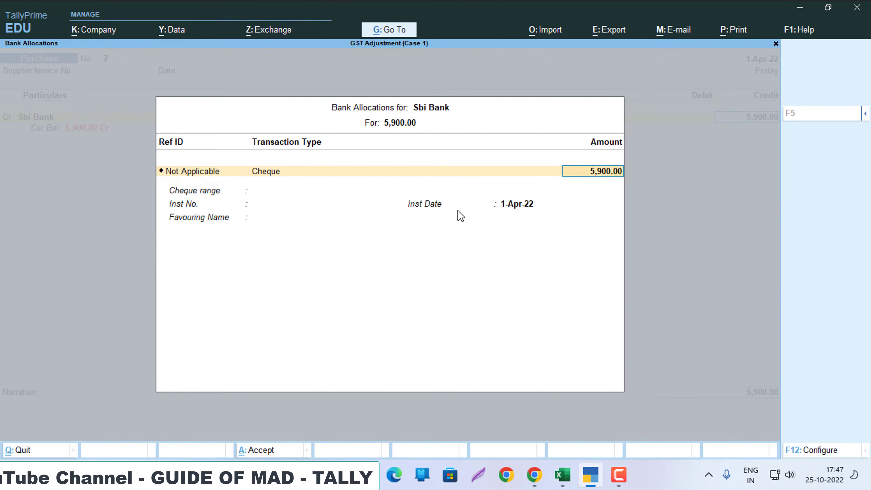
{"action": "key", "text": "Return"}
{"action": "key", "text": "Return"}
{"action": "key", "text": "Return"}
{"action": "key", "text": "Return"}
{"action": "key", "text": "Return"}
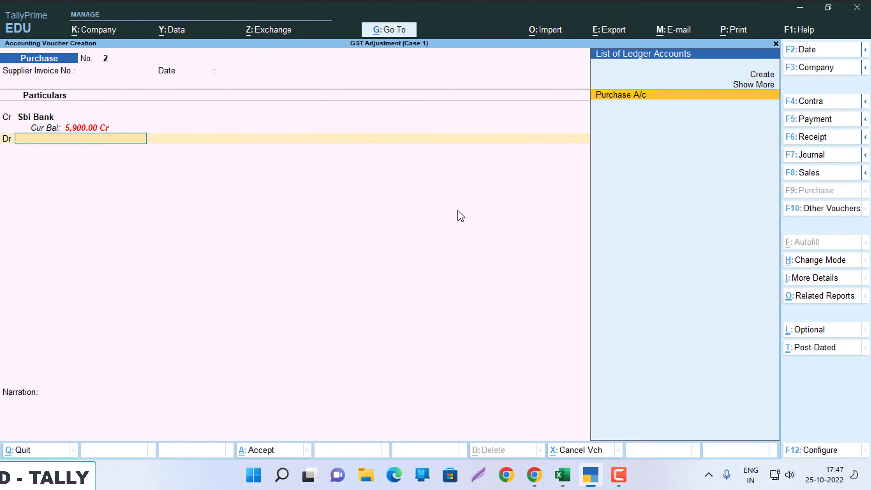
{"action": "key", "text": "Return"}
{"action": "key", "text": "Escape"}
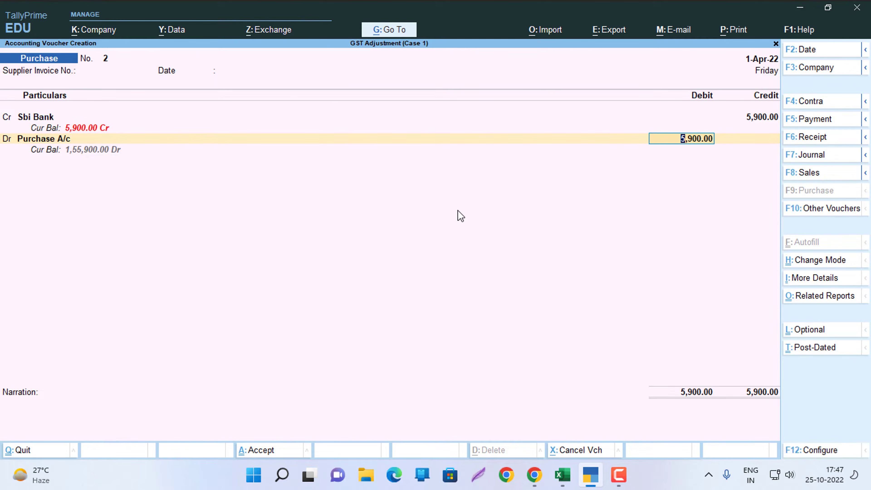
{"action": "key", "text": "alt+Tab"}
{"action": "key", "text": "alt+Tab"}
{"action": "key", "text": "BackSpace"}
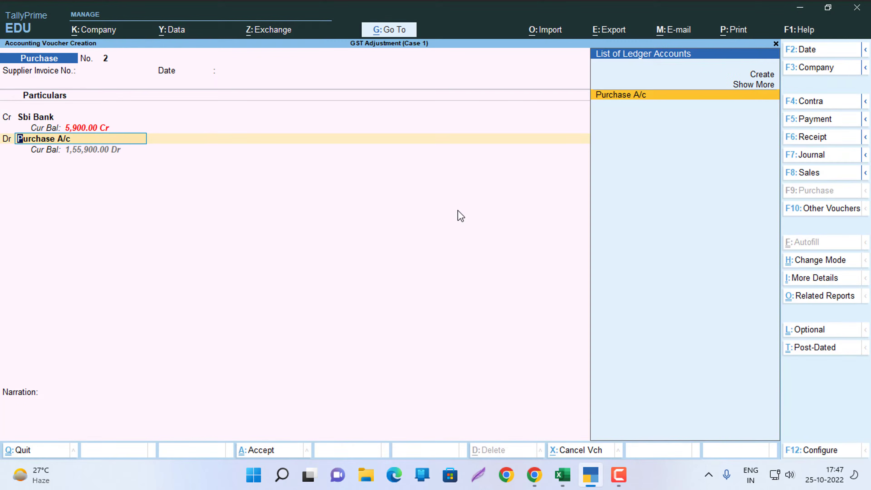
- Debit the Legal Fees ledger with 5,000 in the purchase voucher, checking the amount against the Excel entry
{"action": "key", "text": "Return"}
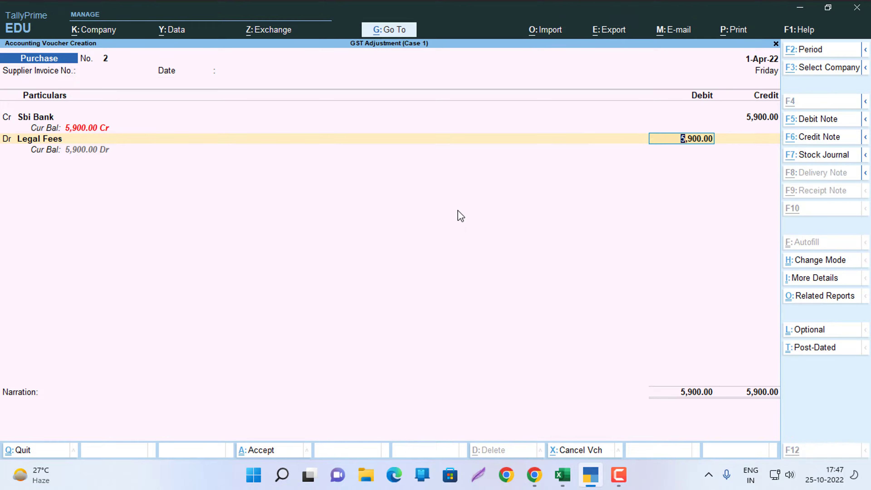
{"action": "key", "text": "alt+Tab"}
{"action": "key", "text": "alt+Tab"}
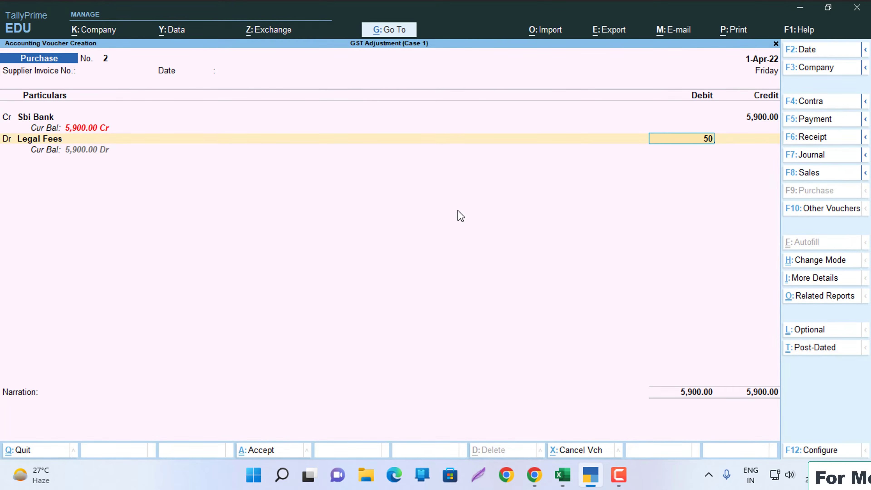
{"action": "type", "text": "5000"}
{"action": "key", "text": "Return"}
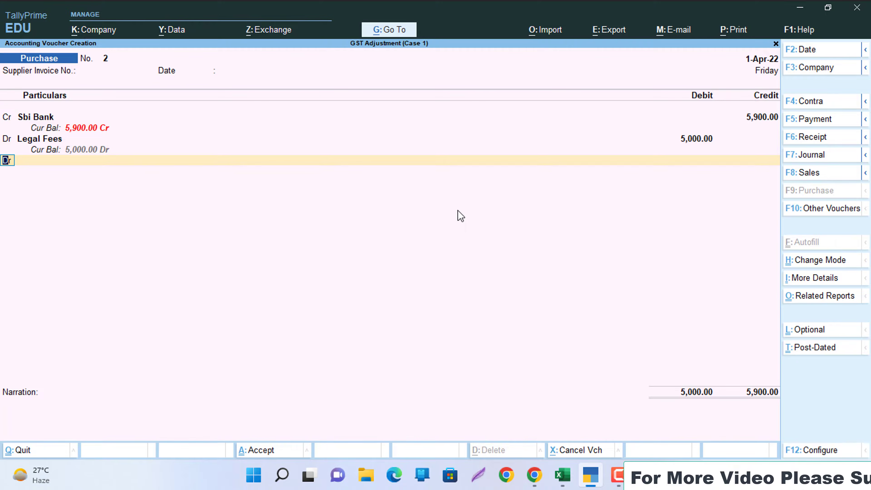
- Add a debit line for Input CGST A/c with 450, as in the Excel legal fees entry
{"action": "key", "text": "Return"}
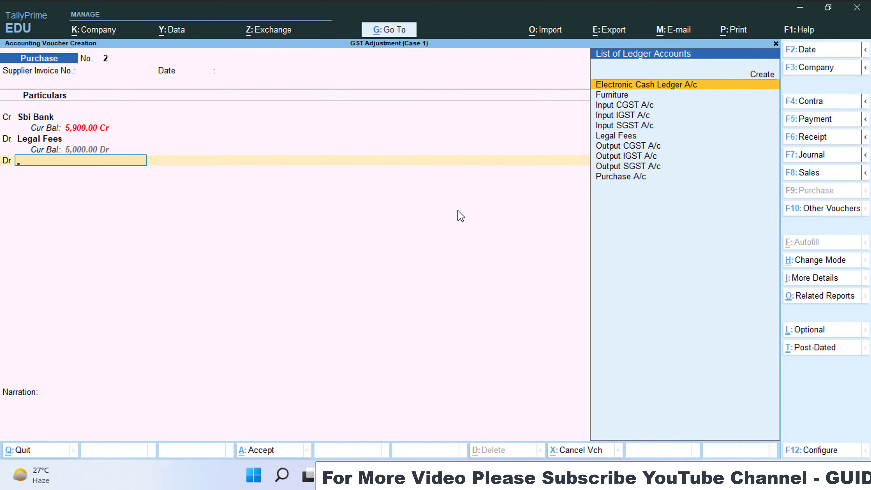
{"action": "key", "text": "Down"}
{"action": "key", "text": "Down"}
{"action": "key", "text": "Return"}
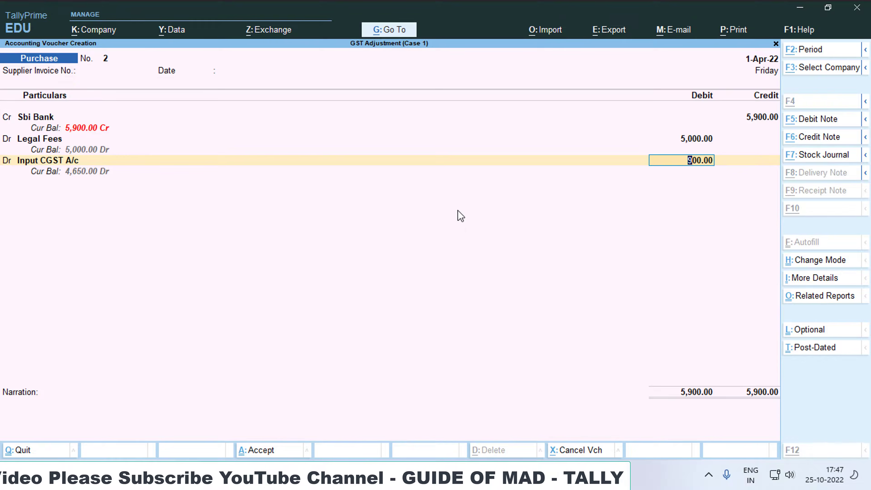
{"action": "key", "text": "alt+Tab"}
{"action": "key", "text": "alt+Tab"}
{"action": "type", "text": "450"}
{"action": "key", "text": "Return"}
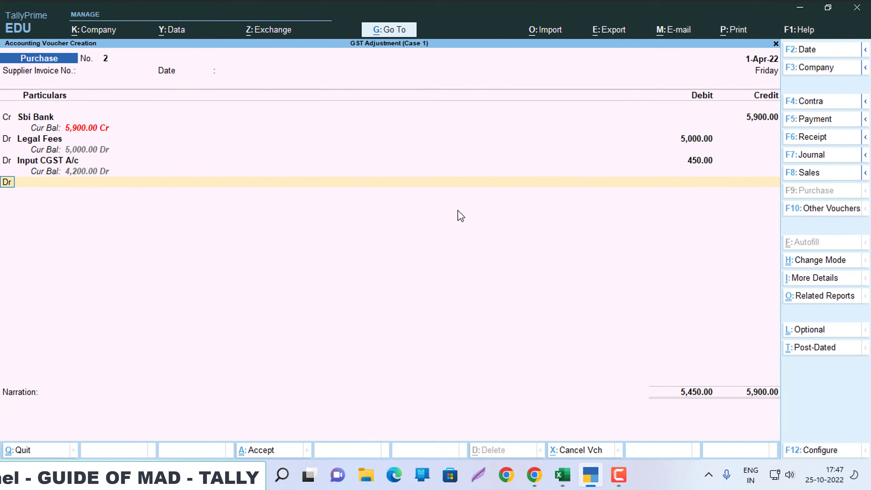
- Debit Input SGST A/c with 450 and save the legal fees purchase voucher
{"action": "key", "text": "Return"}
{"action": "type", "text": "I"}
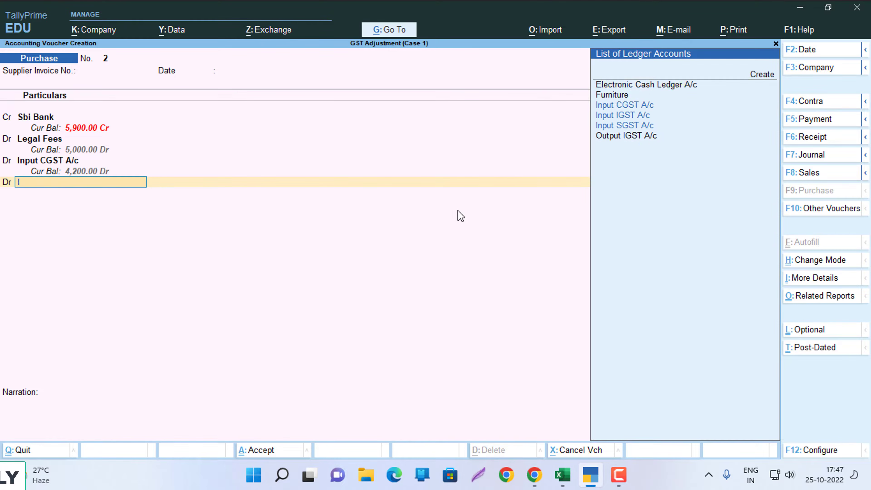
{"action": "key", "text": "Down"}
{"action": "key", "text": "Down"}
{"action": "key", "text": "Return"}
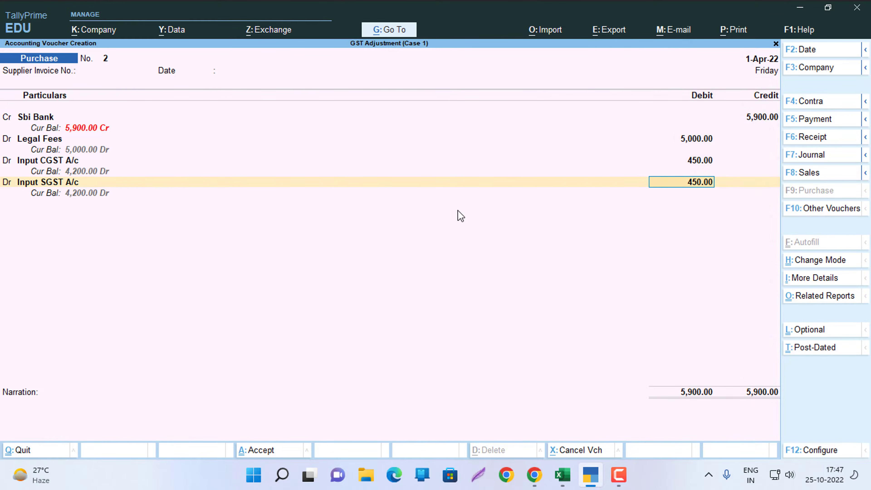
{"action": "key", "text": "Return"}
{"action": "key", "text": "Return"}
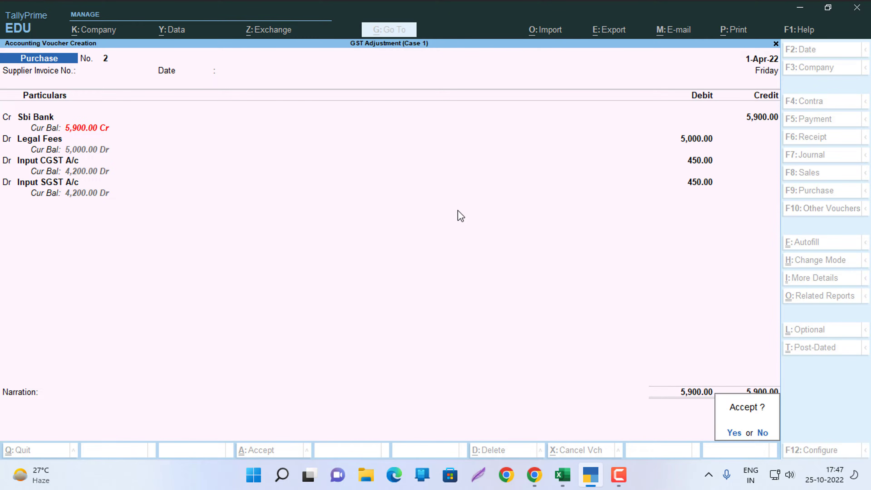
{"action": "key", "text": "y"}
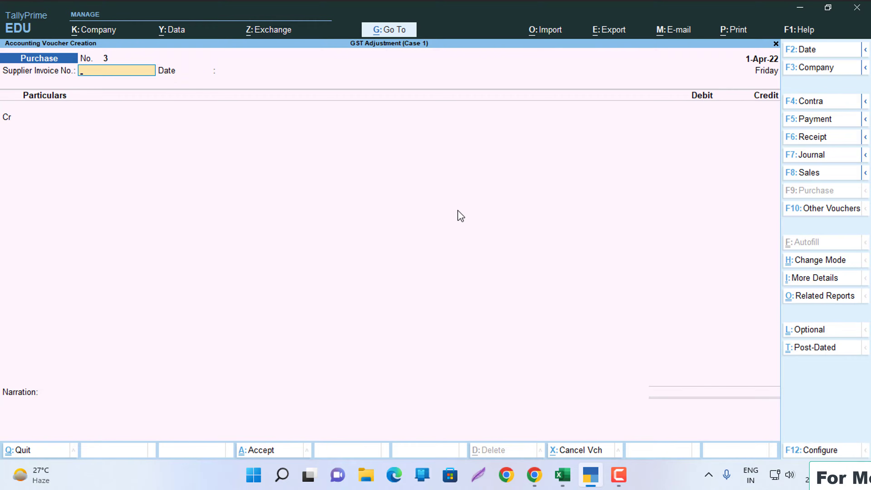
- Leave voucher entry and review the furniture purchase entry in the Excel sheet
{"action": "key", "text": "Escape"}
{"action": "key", "text": "y"}
{"action": "key", "text": "alt+Tab"}
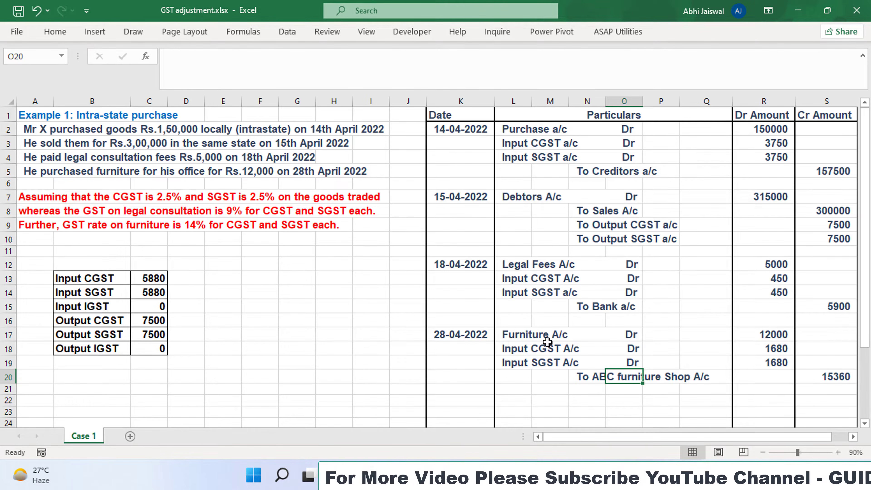
{"action": "scroll", "coordinate": [545, 345], "scroll_direction": "down", "scroll_amount": 1}
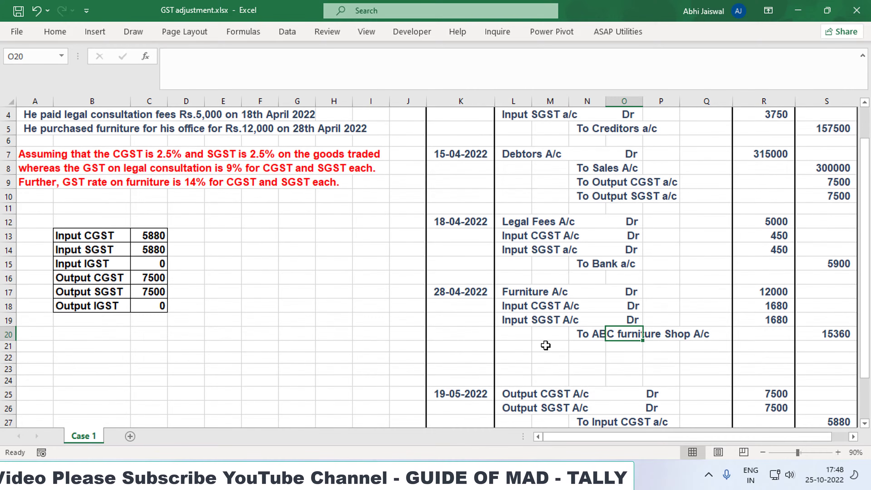
{"action": "scroll", "coordinate": [547, 344], "scroll_direction": "up", "scroll_amount": 1}
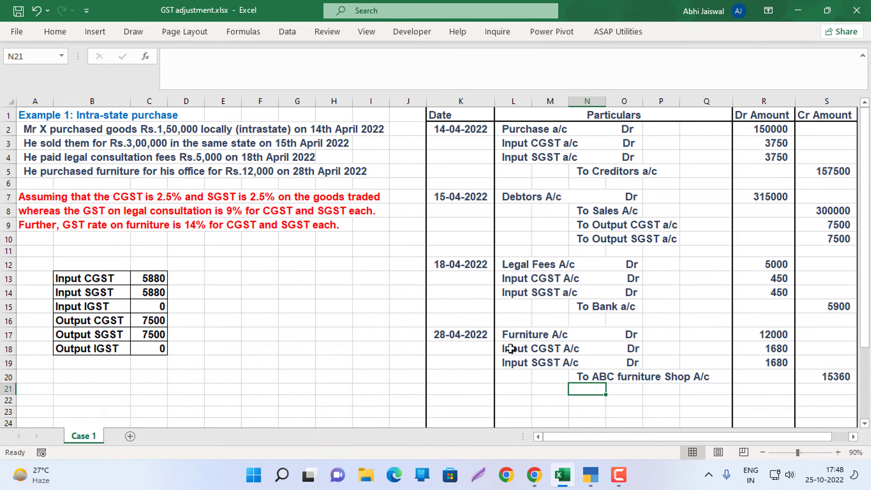
- Start a journal voucher in TallyPrime and debit Furniture with 12,000, checking the ledger and amount in Excel
{"action": "key", "text": "alt+Tab"}
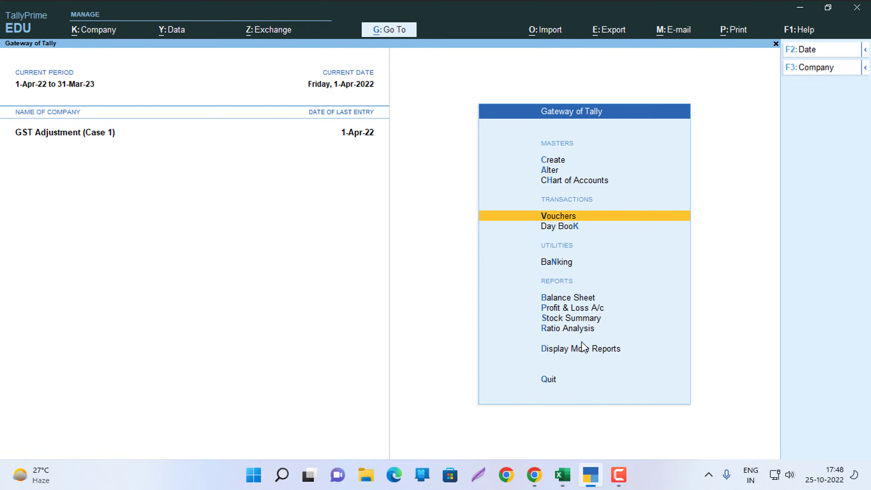
{"action": "key", "text": "Return"}
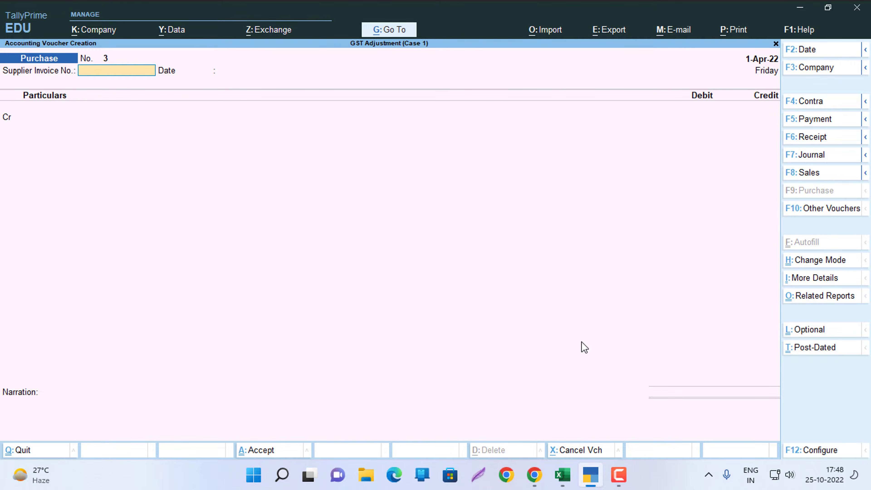
{"action": "left_click", "coordinate": [804, 157]}
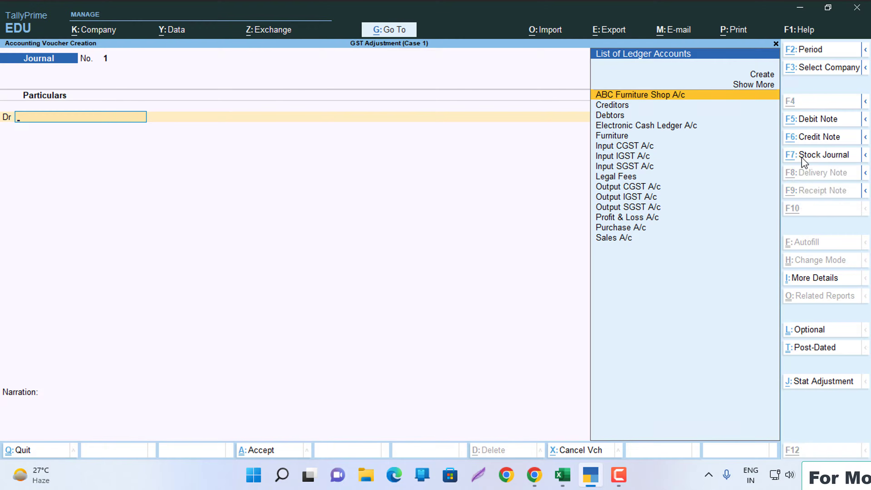
{"action": "key", "text": "alt+Tab"}
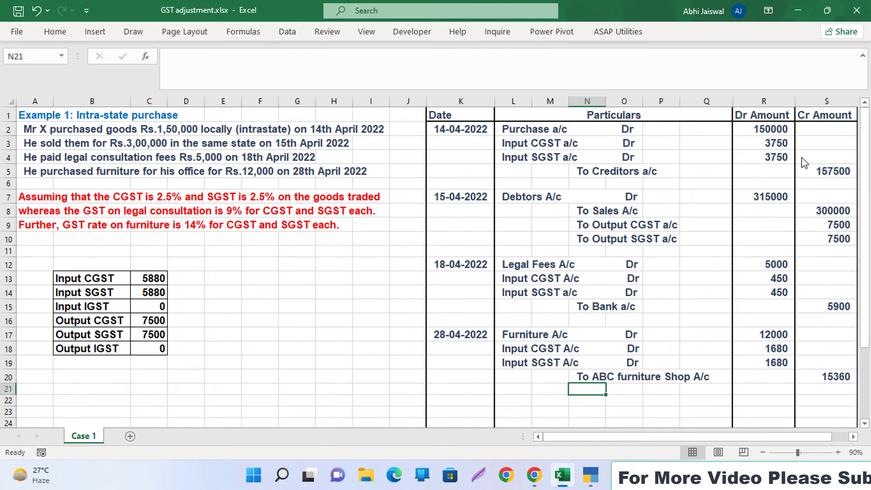
{"action": "key", "text": "alt+Tab"}
{"action": "type", "text": "F"}
{"action": "key", "text": "Return"}
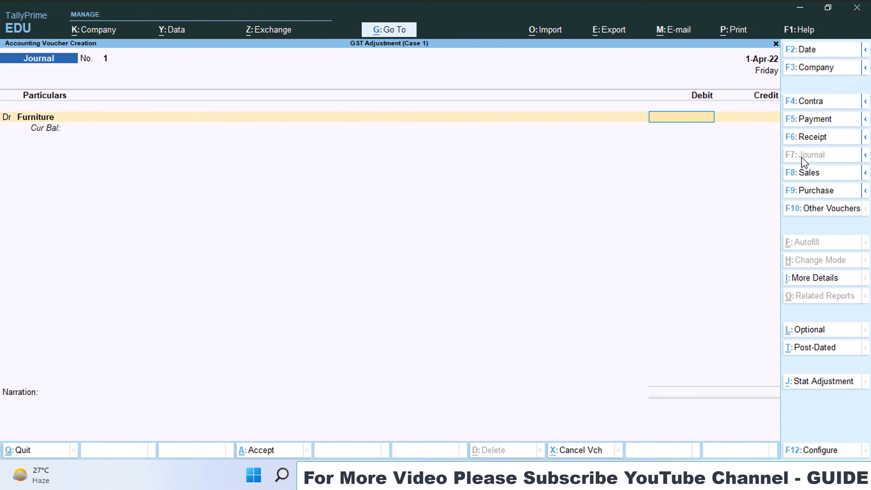
{"action": "key", "text": "alt+Tab"}
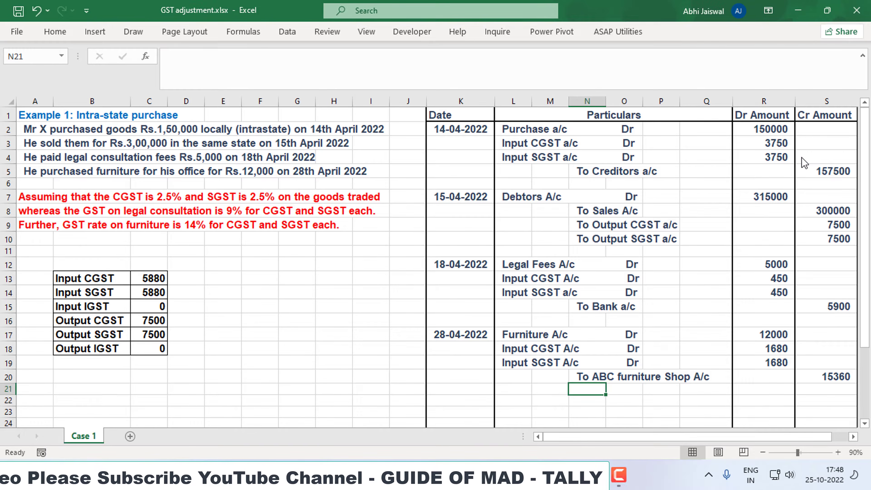
{"action": "key", "text": "alt+Tab"}
{"action": "type", "text": "12,000"}
{"action": "key", "text": "Return"}
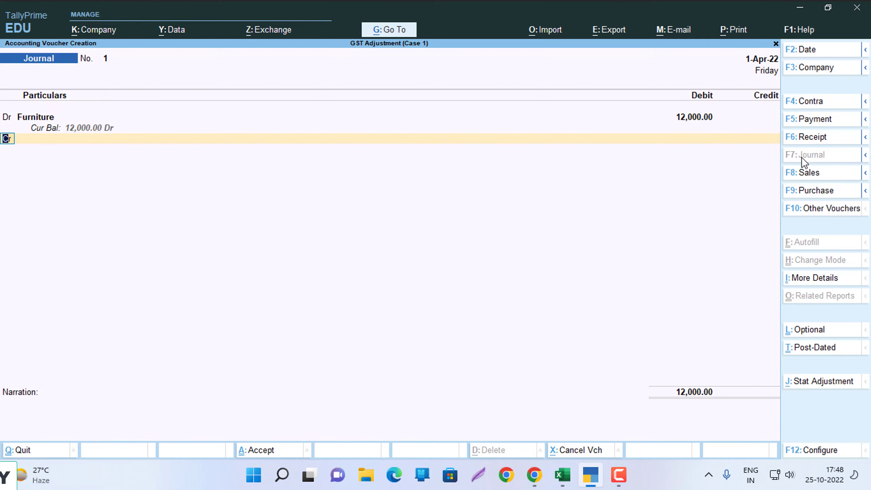
- Add a debit line for Input CGST A/c with 1,680 to the furniture journal voucher
{"action": "type", "text": "c"}
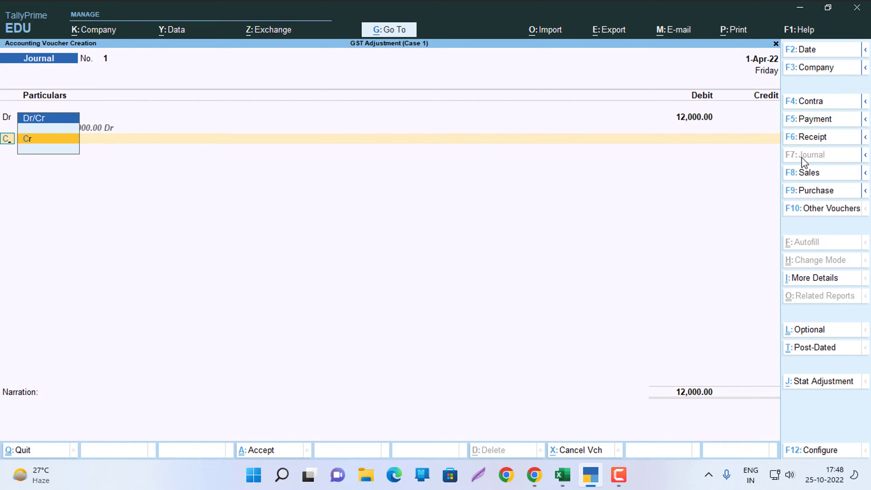
{"action": "key", "text": "Return"}
{"action": "type", "text": "in"}
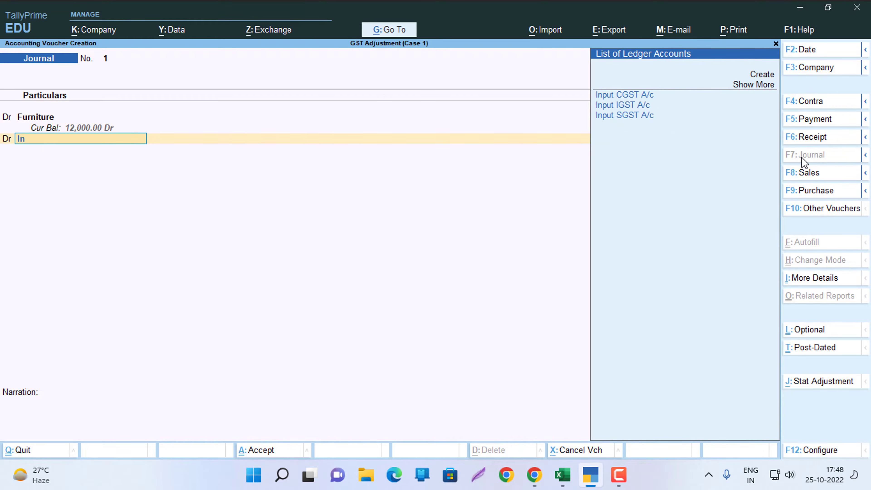
{"action": "key", "text": "Return"}
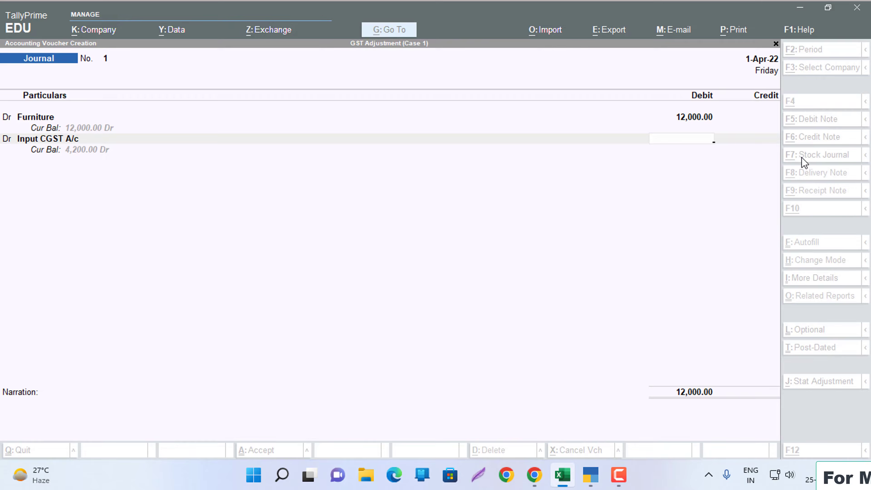
{"action": "type", "text": "1680"}
{"action": "key", "text": "Return"}
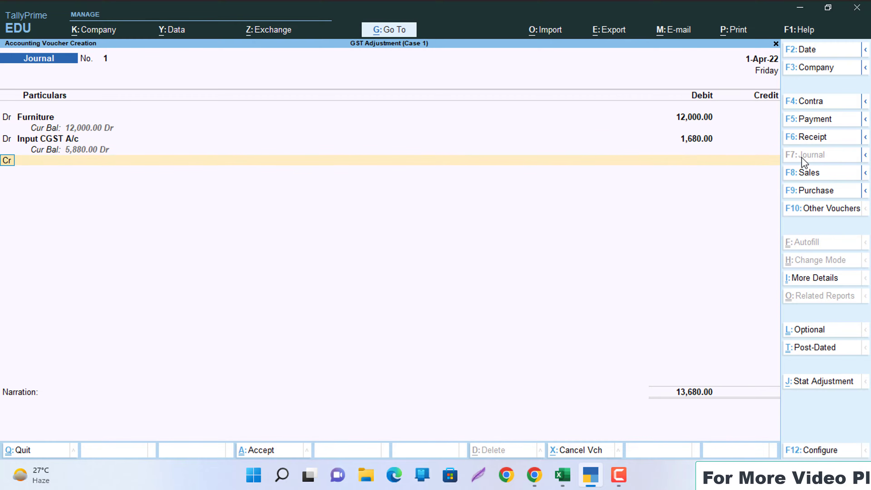
- Add a debit line for Input SGST A/c with 1,680 to the furniture journal voucher
{"action": "key", "text": "Return"}
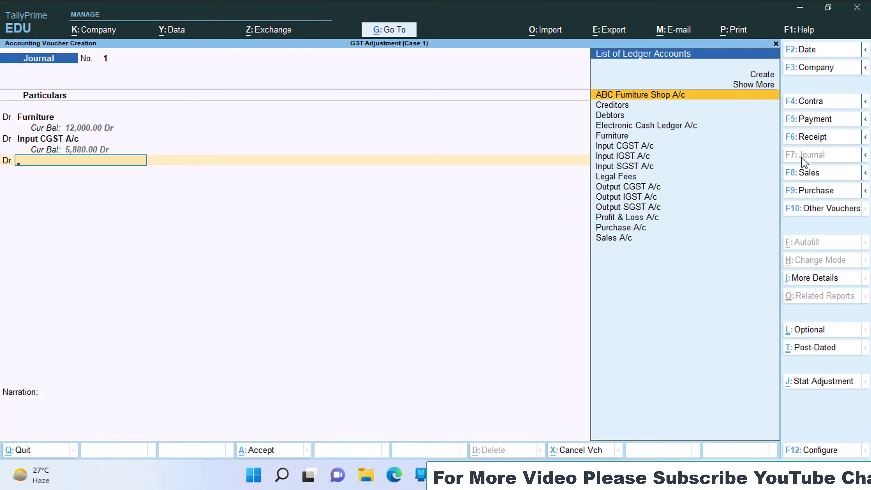
{"action": "key", "text": "Down"}
{"action": "key", "text": "Down"}
{"action": "key", "text": "Down"}
{"action": "key", "text": "Down"}
{"action": "key", "text": "Down"}
{"action": "key", "text": "Down"}
{"action": "key", "text": "Down"}
{"action": "key", "text": "Return"}
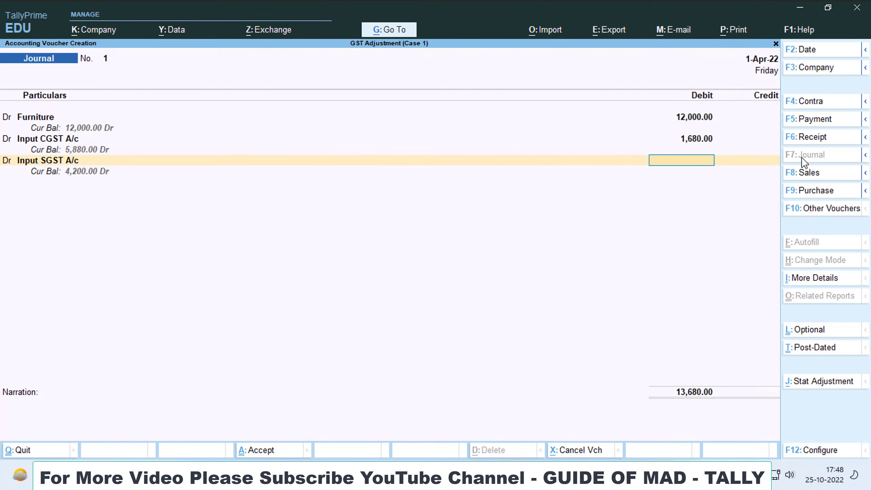
{"action": "type", "text": "1680"}
{"action": "key", "text": "Return"}
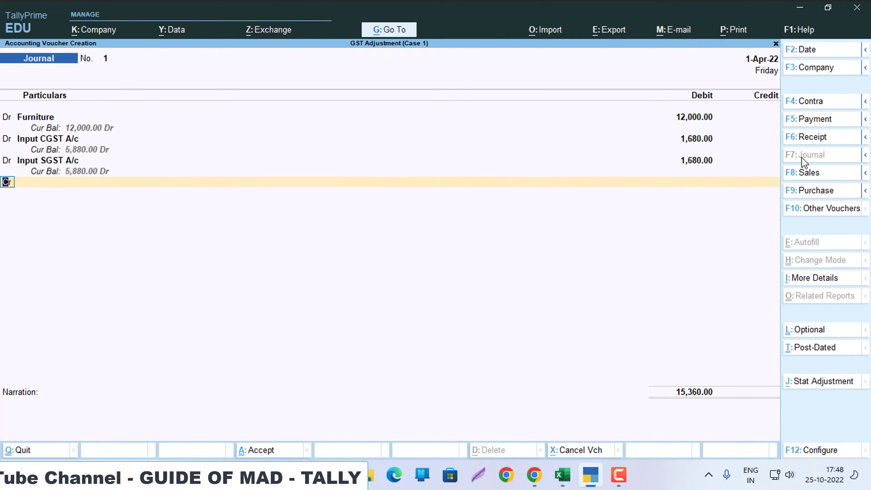
- Credit ABC Furniture Shop A/c with 15,360 as On Account and save the journal voucher
{"action": "key", "text": "Return"}
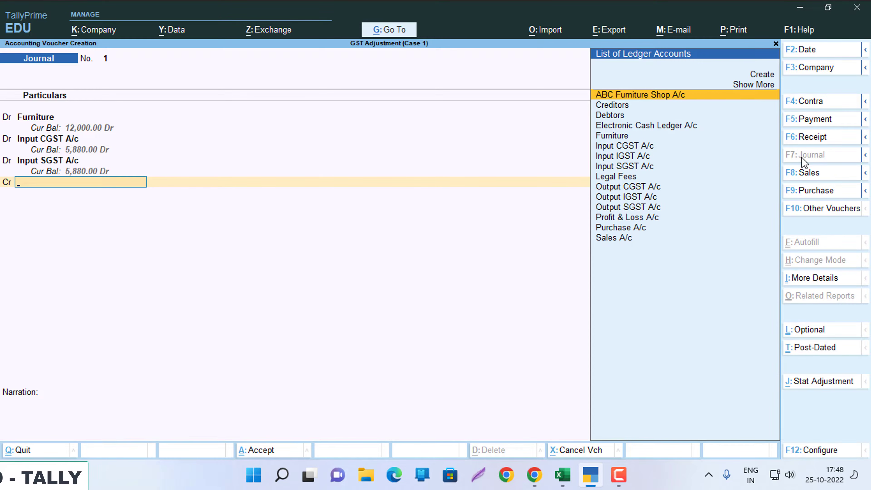
{"action": "key", "text": "Return"}
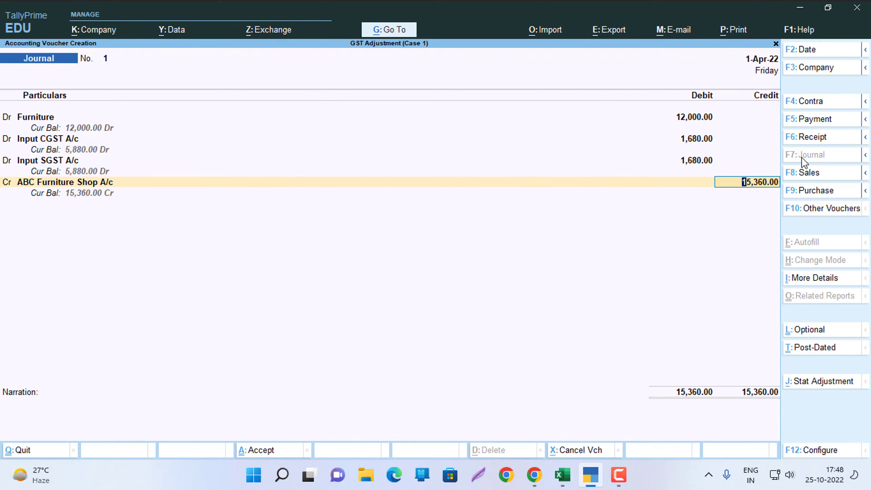
{"action": "key", "text": "Return"}
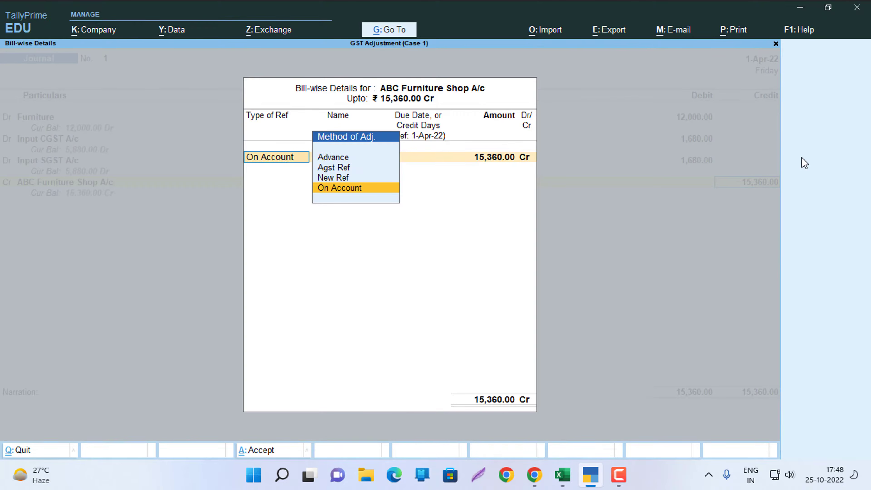
{"action": "key", "text": "Return"}
{"action": "key", "text": "Return"}
{"action": "key", "text": "Return"}
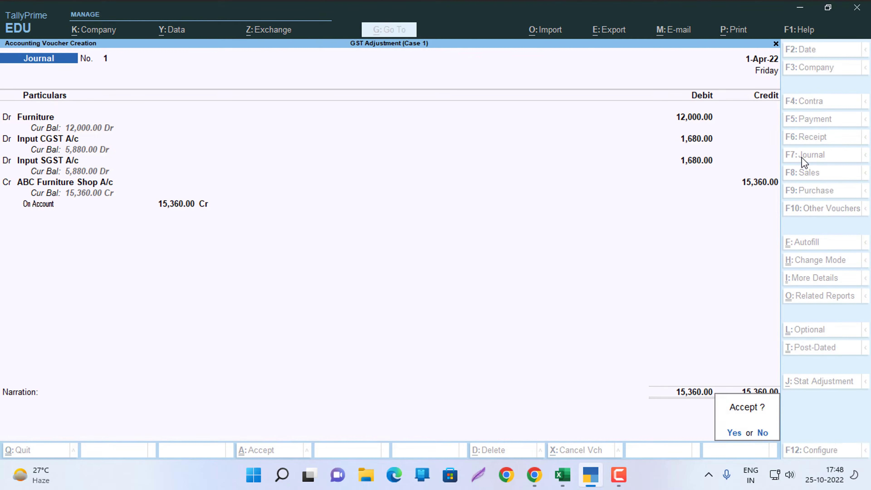
{"action": "key", "text": "Return"}
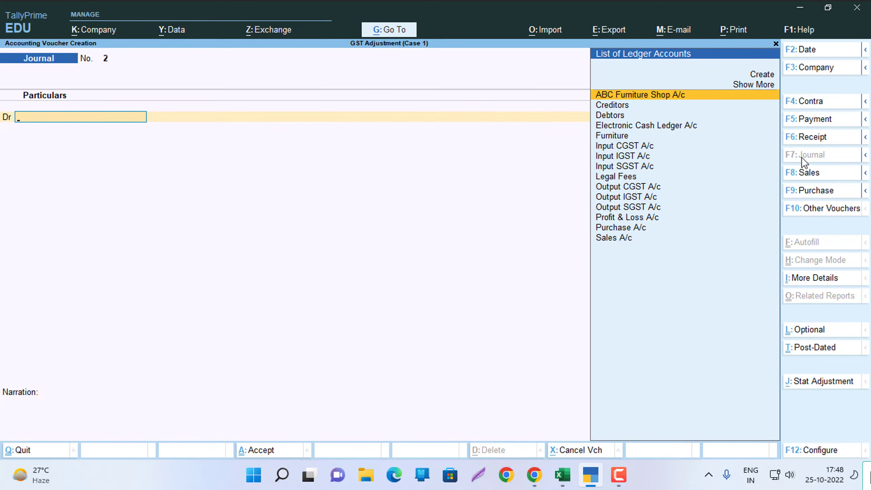
- Switch to Excel and examine the 19-05-2022 GST adjustment entry below the furniture entry
{"action": "key", "text": "alt+Tab"}
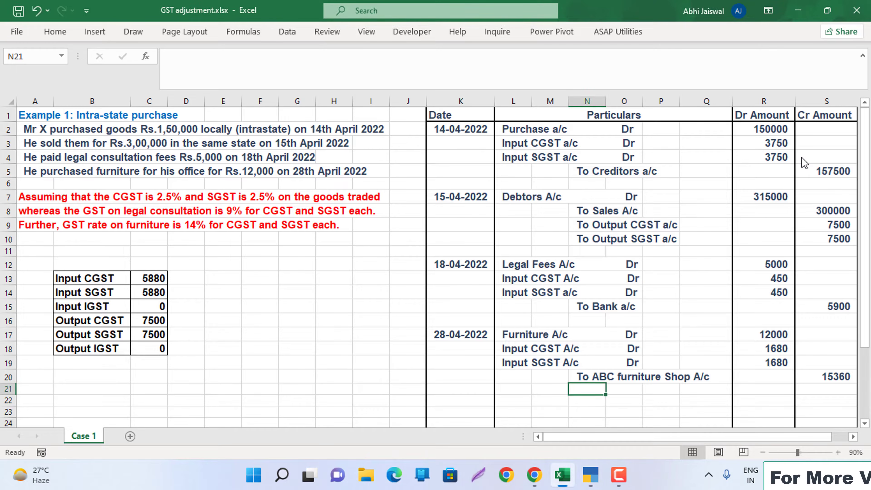
{"action": "key", "text": "Down"}
{"action": "key", "text": "Down"}
{"action": "key", "text": "Down"}
{"action": "key", "text": "Down"}
{"action": "key", "text": "Down"}
{"action": "key", "text": "Down"}
{"action": "key", "text": "Down"}
{"action": "key", "text": "Down"}
{"action": "key", "text": "Down"}
{"action": "key", "text": "Down"}
{"action": "key", "text": "Down"}
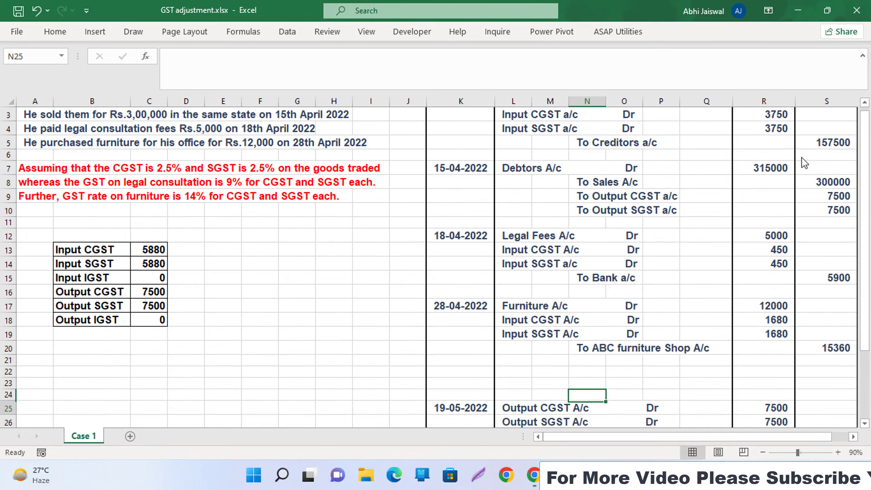
{"action": "key", "text": "Up"}
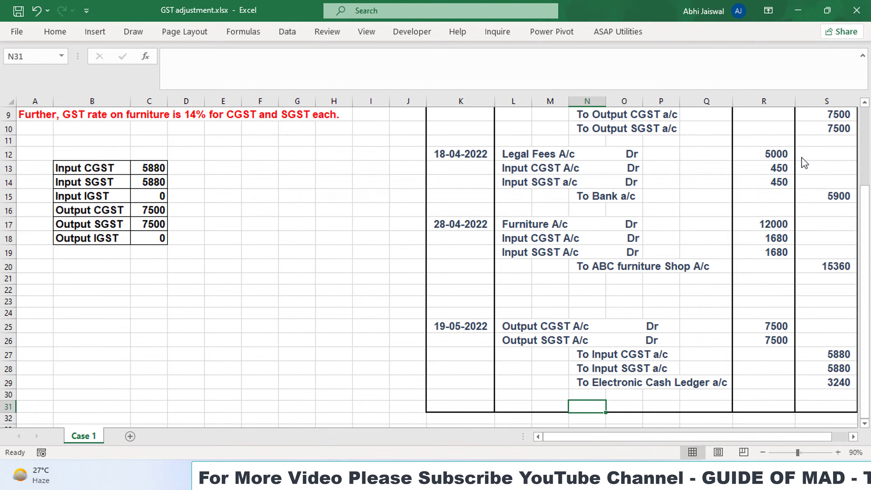
- Switch to TallyPrime and reopen a blank journal voucher, rechecking the GST adjustment entry in Excel
{"action": "key", "text": "alt+Tab"}
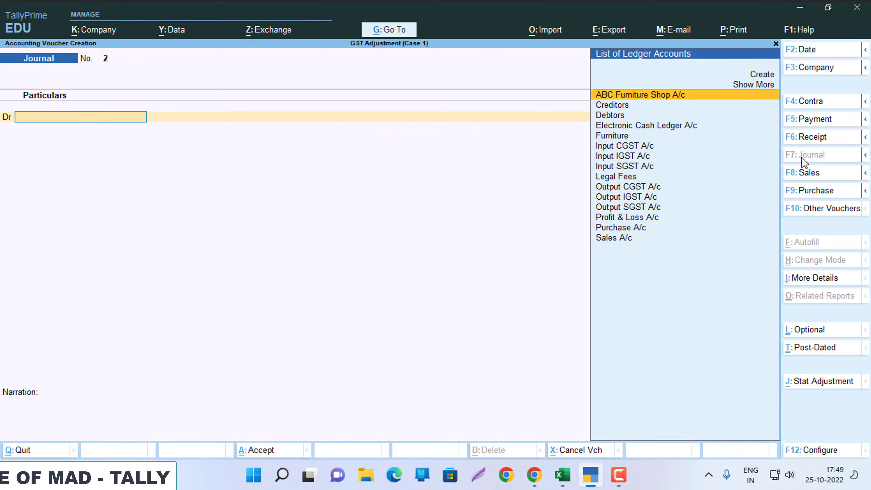
{"action": "key", "text": "Escape"}
{"action": "key", "text": "Return"}
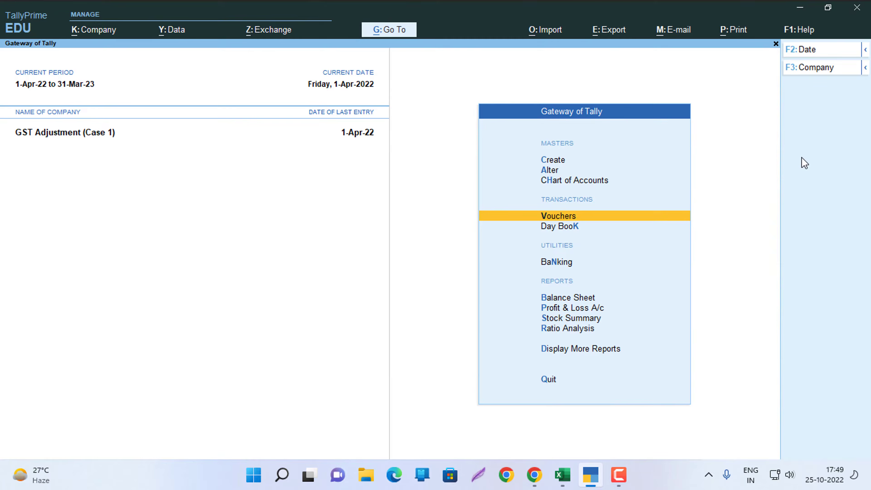
{"action": "key", "text": "Return"}
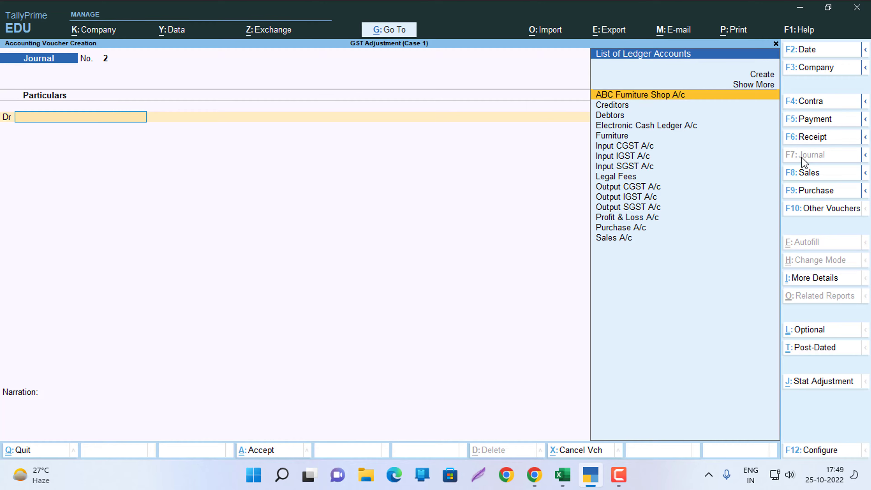
{"action": "key", "text": "alt+Tab"}
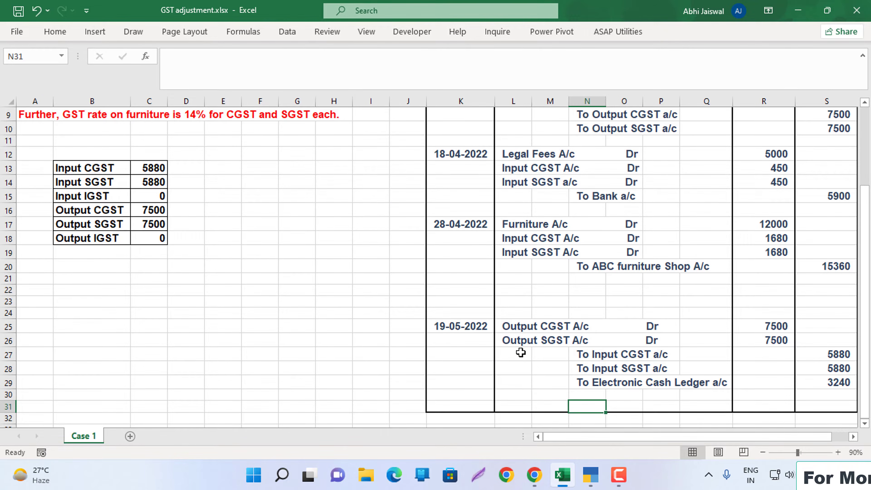
{"action": "key", "text": "alt+Tab"}
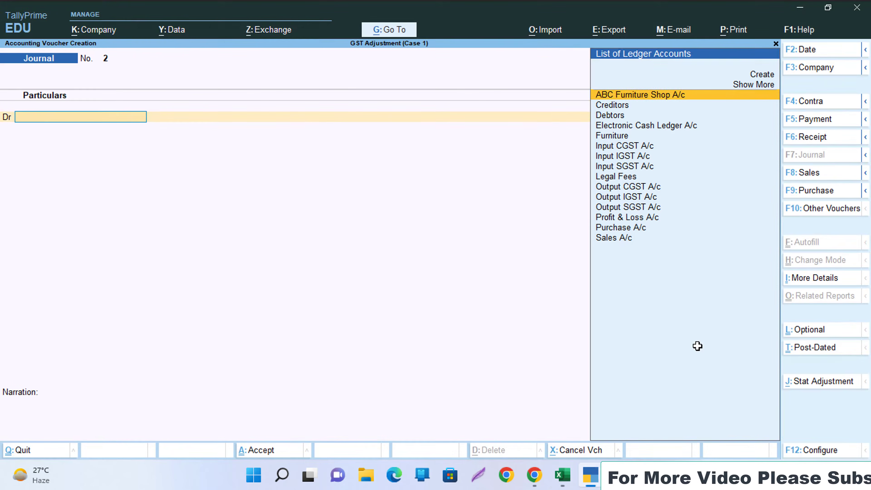
- Debit Output CGST A/c with 7,500 in the journal voucher, checking the amount in Excel
{"action": "key", "text": "Down"}
{"action": "key", "text": "Down"}
{"action": "key", "text": "Down"}
{"action": "key", "text": "Down"}
{"action": "key", "text": "Down"}
{"action": "key", "text": "Down"}
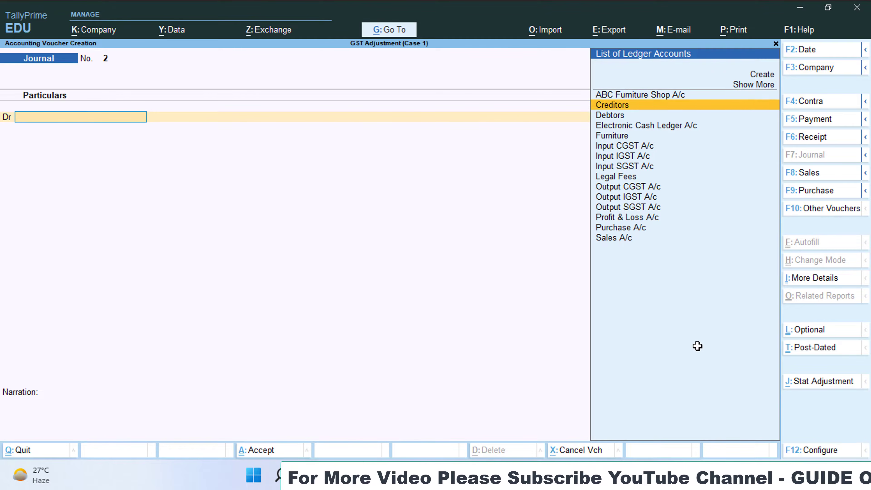
{"action": "key", "text": "Down"}
{"action": "key", "text": "Down"}
{"action": "key", "text": "Down"}
{"action": "key", "text": "Return"}
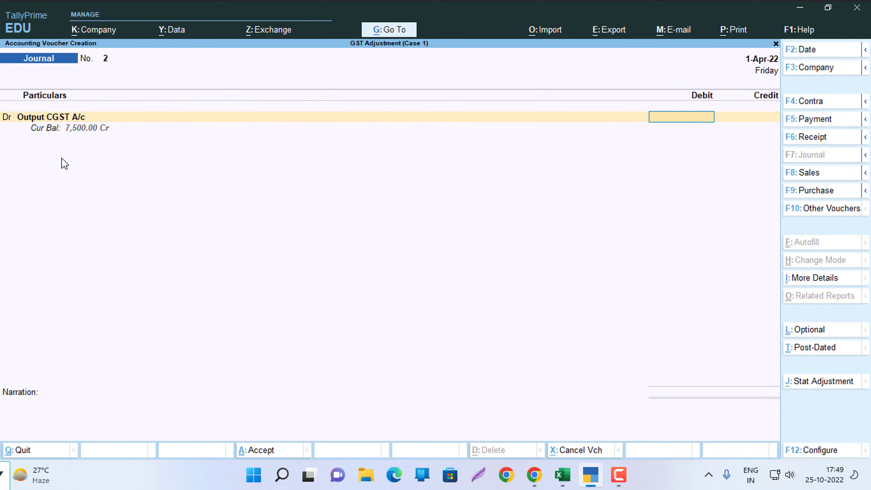
{"action": "key", "text": "alt+Tab"}
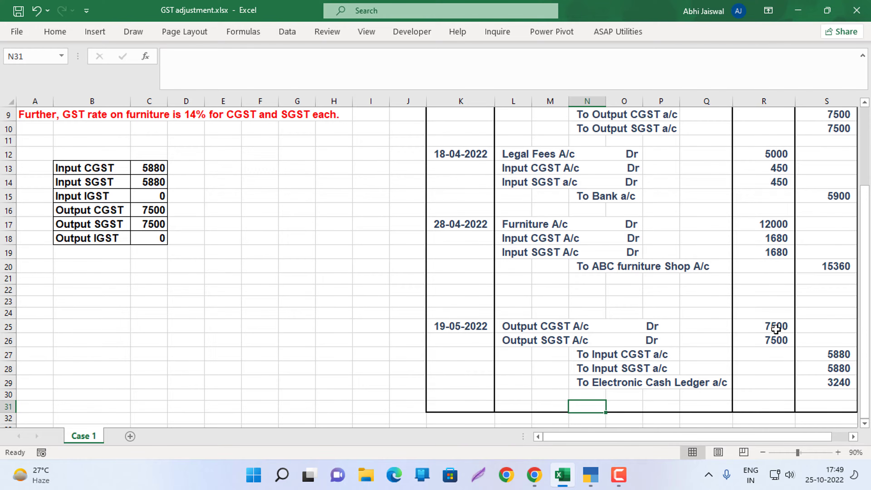
{"action": "key", "text": "alt+Tab"}
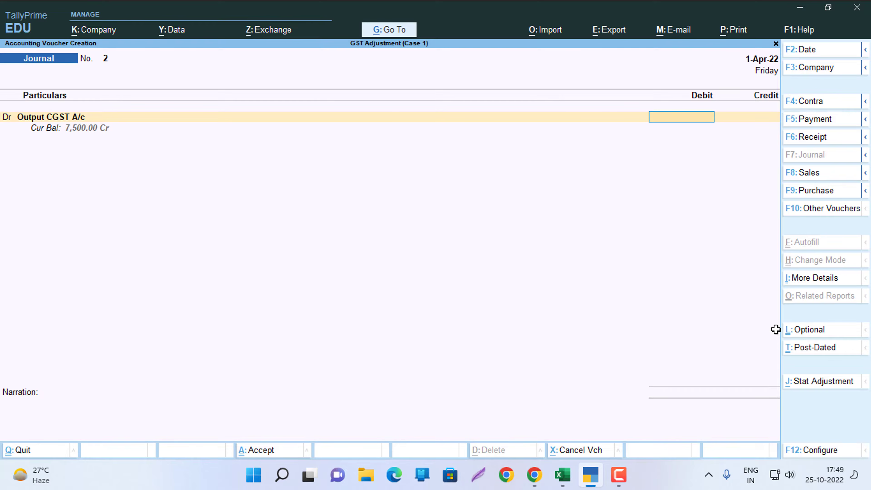
{"action": "key", "text": "Return"}
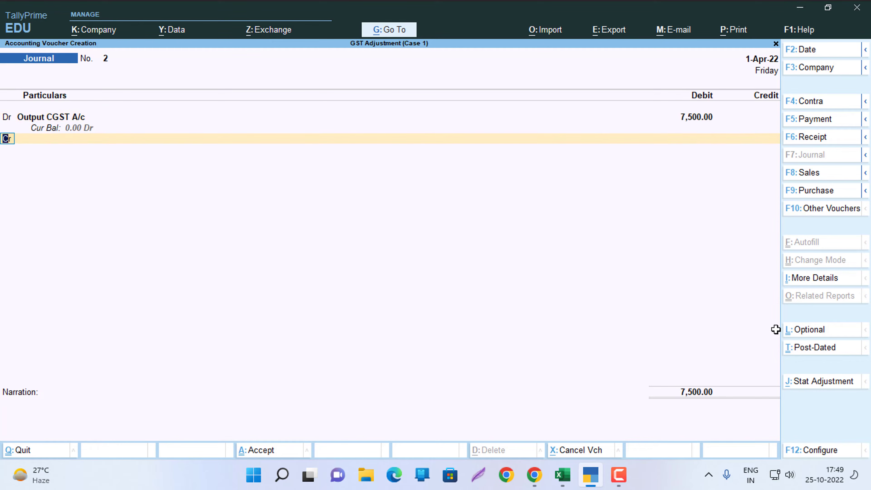
- Add a debit line for Output SGST A/c with 7,500 to the GST adjustment voucher, checking the entry in Excel
{"action": "type", "text": "d"}
{"action": "key", "text": "Return"}
{"action": "key", "text": "alt+Tab"}
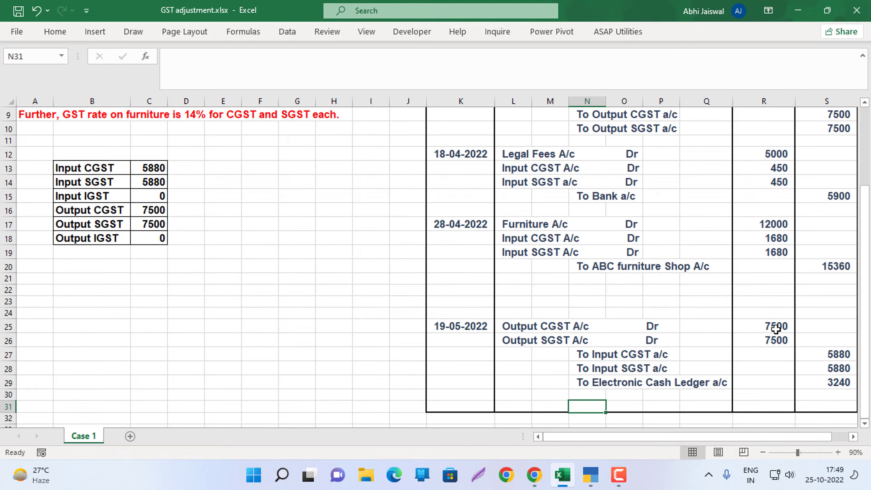
{"action": "key", "text": "alt+Tab"}
{"action": "key", "text": "Down"}
{"action": "key", "text": "Down"}
{"action": "key", "text": "Down"}
{"action": "key", "text": "Down"}
{"action": "key", "text": "Down"}
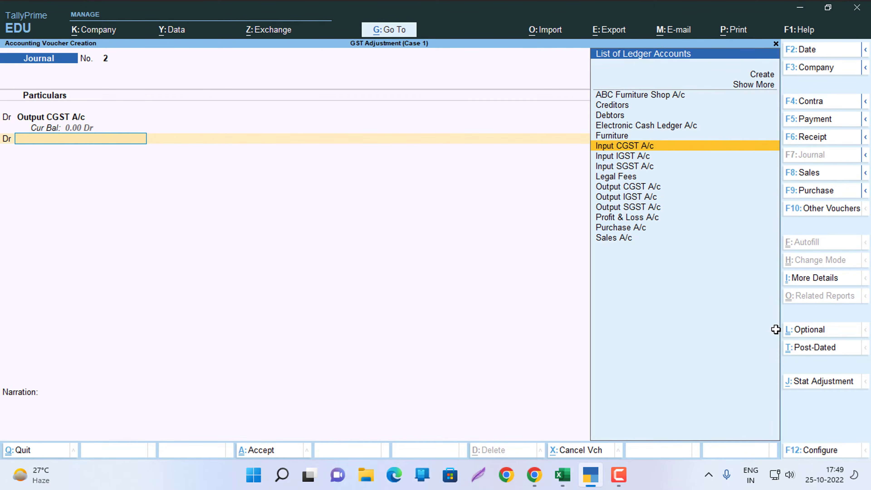
{"action": "key", "text": "Down"}
{"action": "key", "text": "Down"}
{"action": "key", "text": "Return"}
{"action": "key", "text": "BackSpace"}
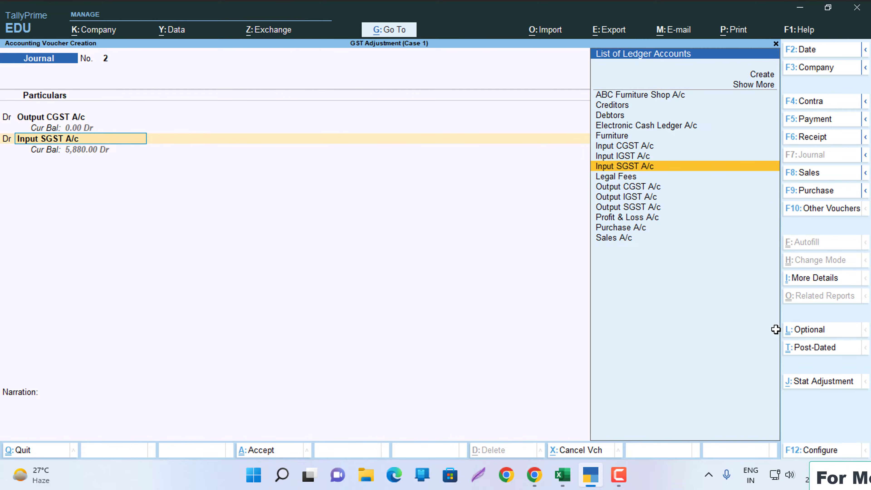
{"action": "key", "text": "Down"}
{"action": "key", "text": "Down"}
{"action": "key", "text": "Down"}
{"action": "key", "text": "Down"}
{"action": "key", "text": "Return"}
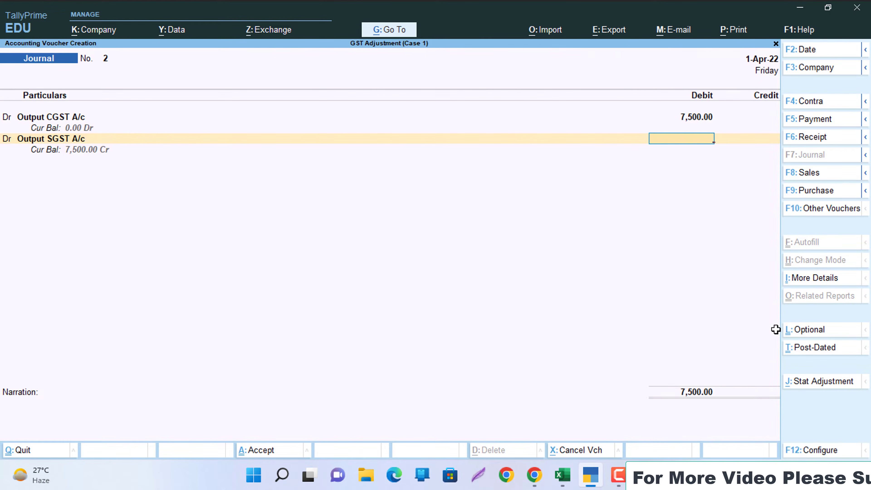
{"action": "type", "text": "7500"}
{"action": "key", "text": "Return"}
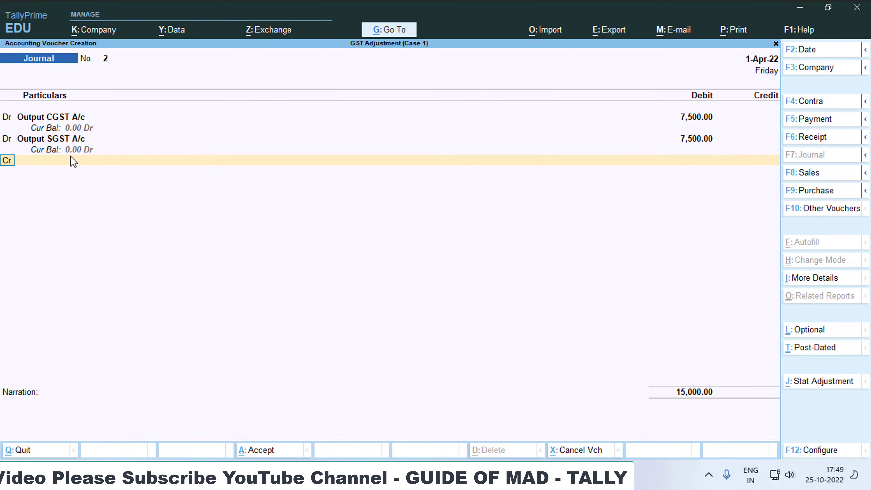
- Add a credit line for Input CGST A/c with 5,880, checking the ledger and amount in Excel
{"action": "key", "text": "Return"}
{"action": "key", "text": "alt+Tab"}
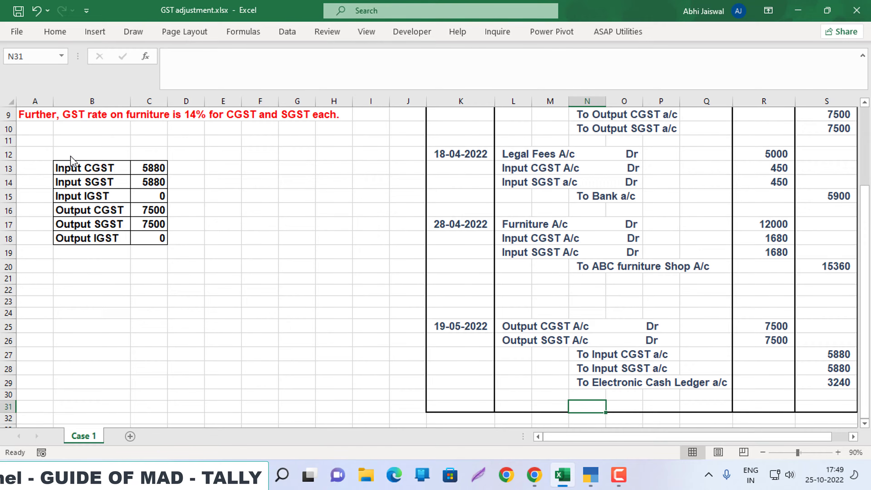
{"action": "key", "text": "alt+Tab"}
{"action": "type", "text": "In"}
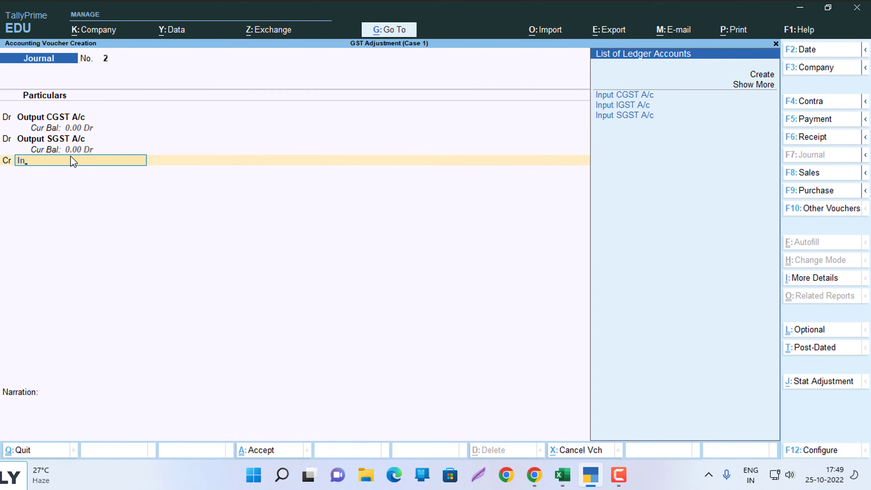
{"action": "key", "text": "Return"}
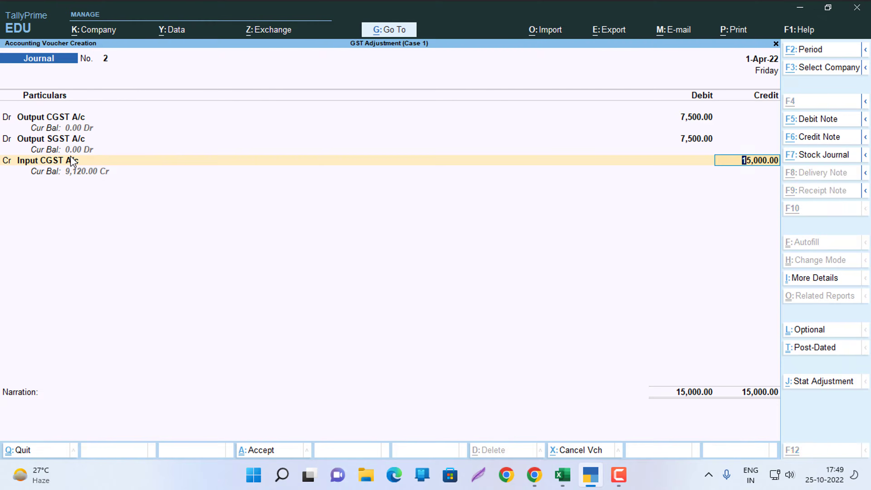
{"action": "key", "text": "alt+Tab"}
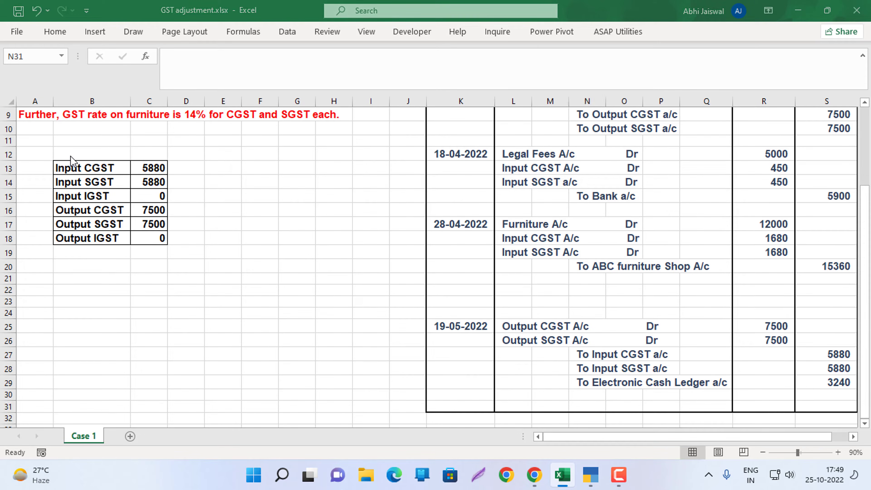
{"action": "key", "text": "alt+Tab"}
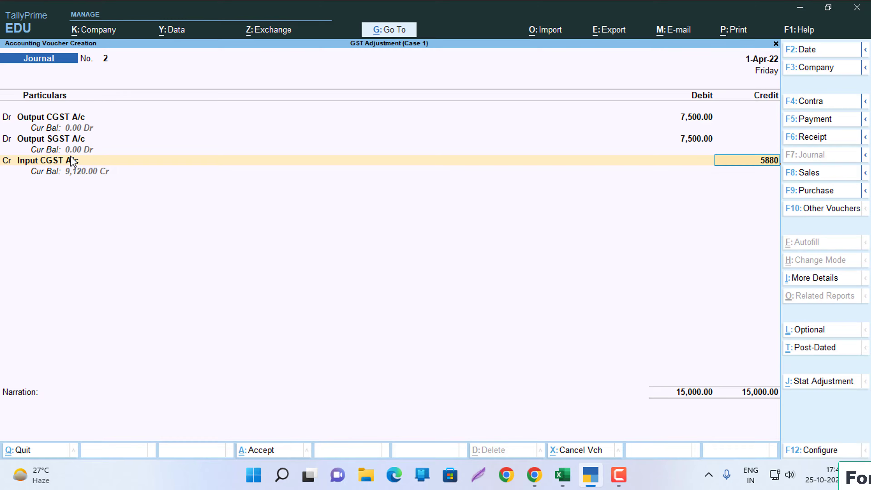
{"action": "type", "text": "5880"}
{"action": "key", "text": "Return"}
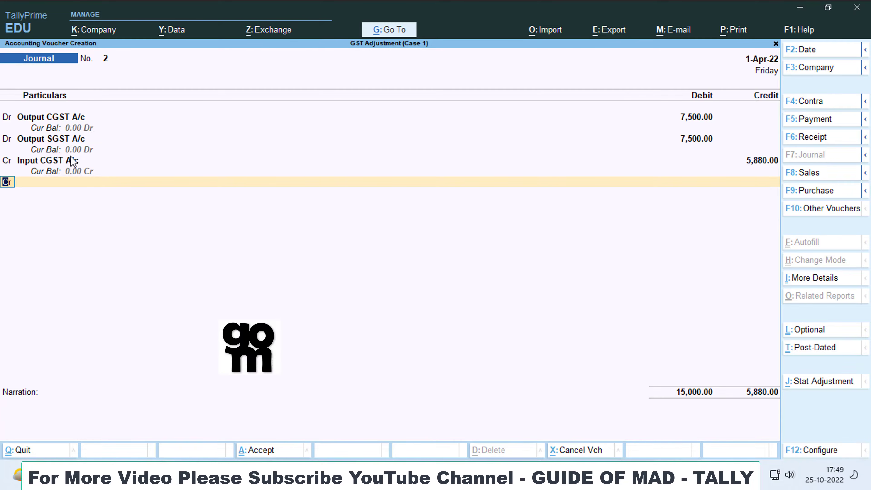
- Add a credit line for Input SGST A/c with 5,880 to the GST adjustment voucher
{"action": "key", "text": "Return"}
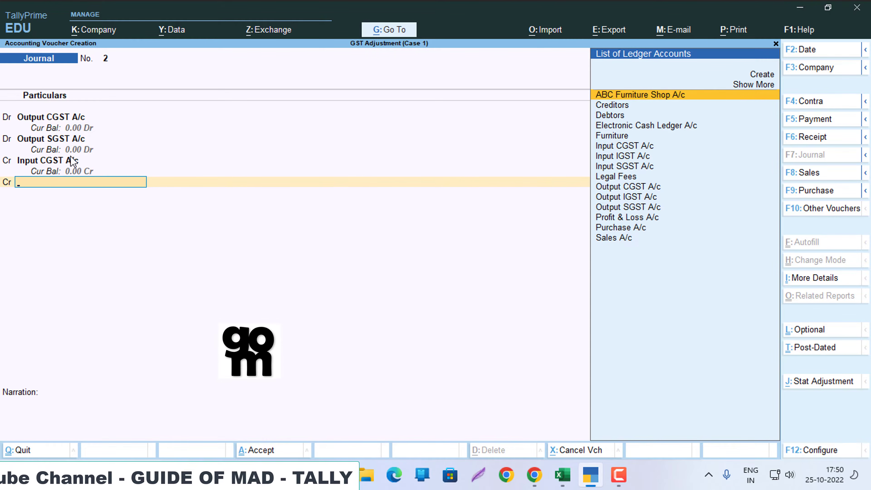
{"action": "type", "text": "in"}
{"action": "key", "text": "Down"}
{"action": "key", "text": "Down"}
{"action": "key", "text": "Return"}
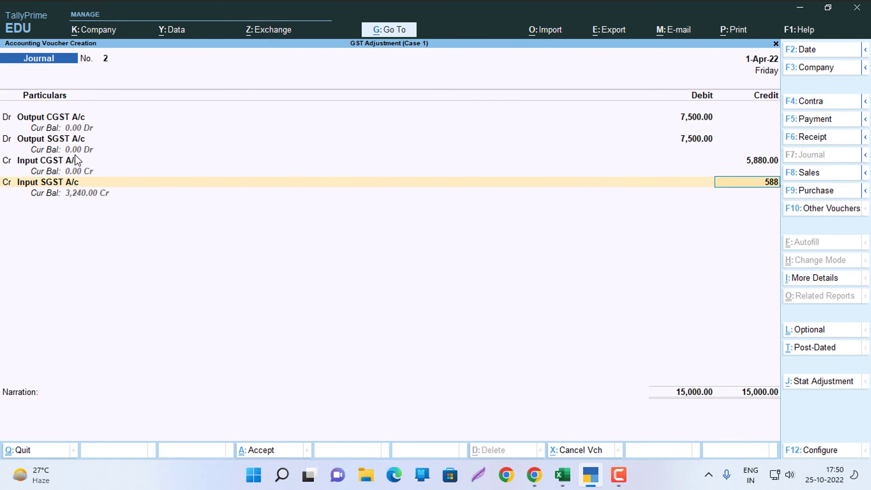
{"action": "key", "text": "Return"}
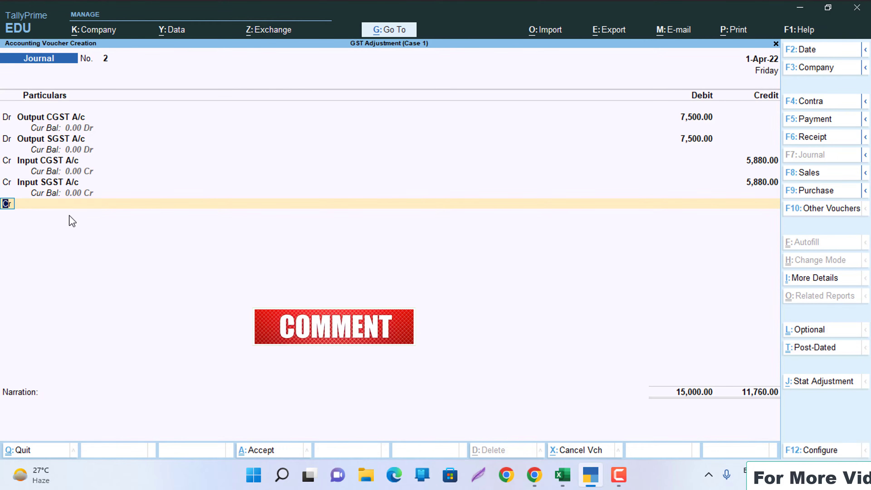
- Credit Electronic Cash Ledger A/c with 3,240, save the journal voucher without a narration and leave voucher entry
{"action": "key", "text": "Return"}
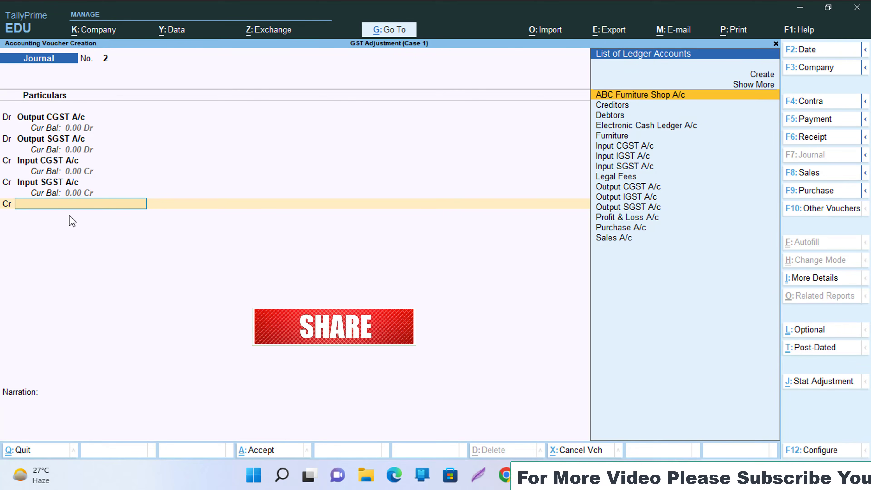
{"action": "type", "text": "E"}
{"action": "key", "text": "Return"}
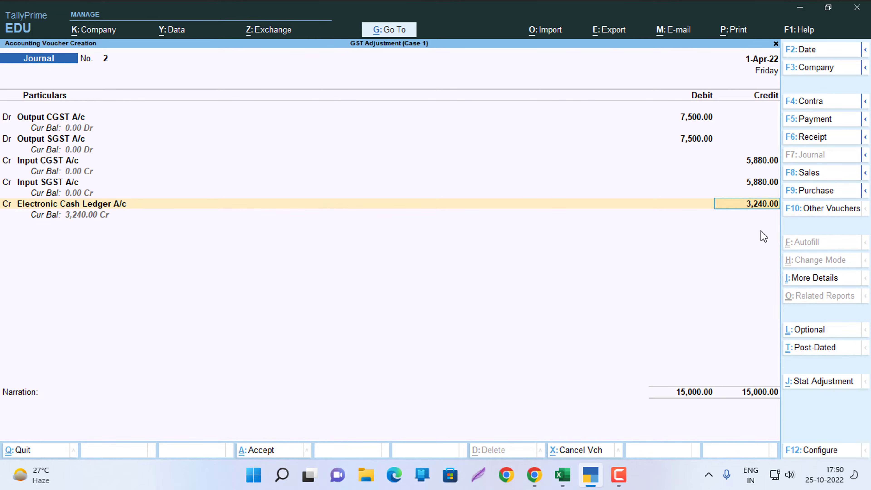
{"action": "key", "text": "Return"}
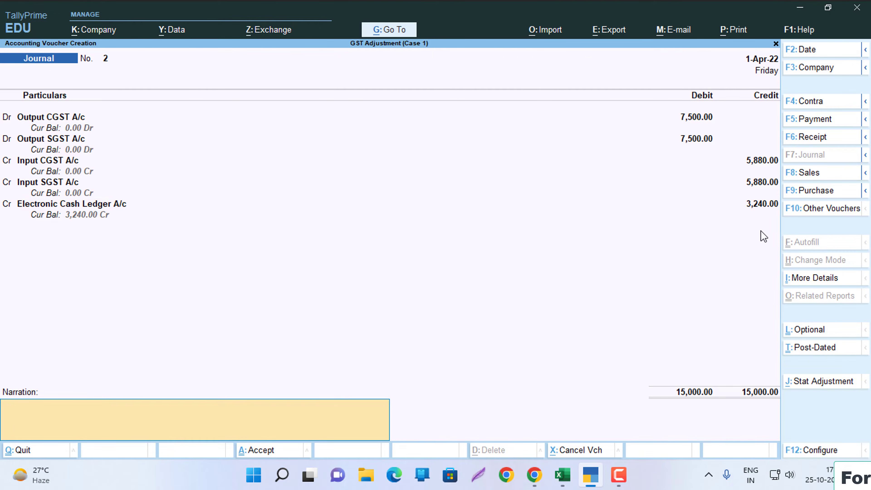
{"action": "key", "text": "Return"}
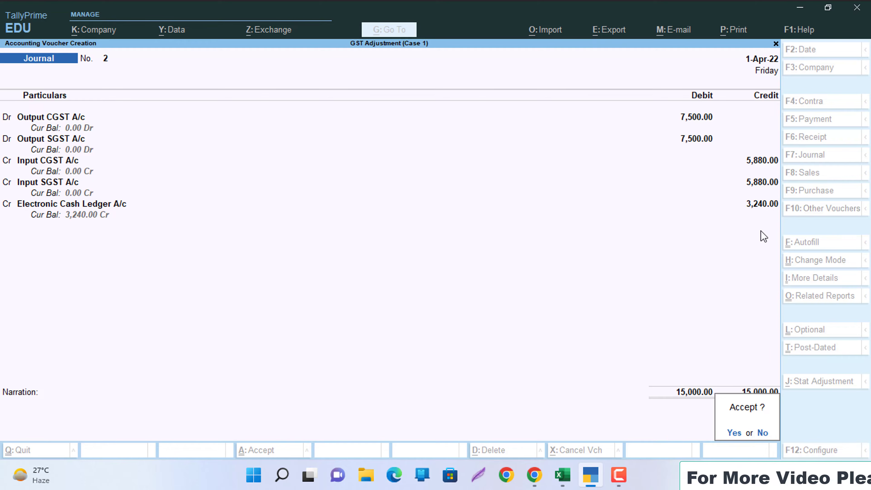
{"action": "key", "text": "Return"}
{"action": "key", "text": "Escape"}
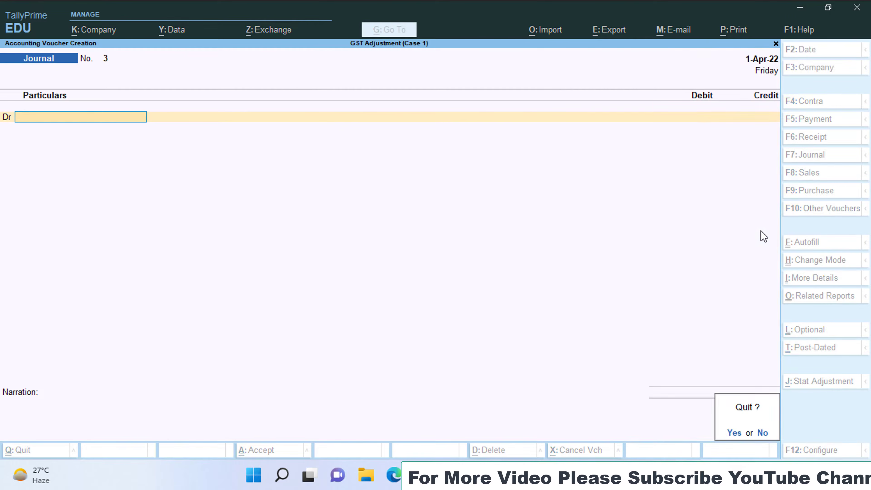
{"action": "key", "text": "Return"}
- Open the Balance Sheet and examine the Current Liabilities down to the Electronic Cash Ledger A/c line
{"action": "key", "text": "Down"}
{"action": "key", "text": "Down"}
{"action": "key", "text": "Down"}
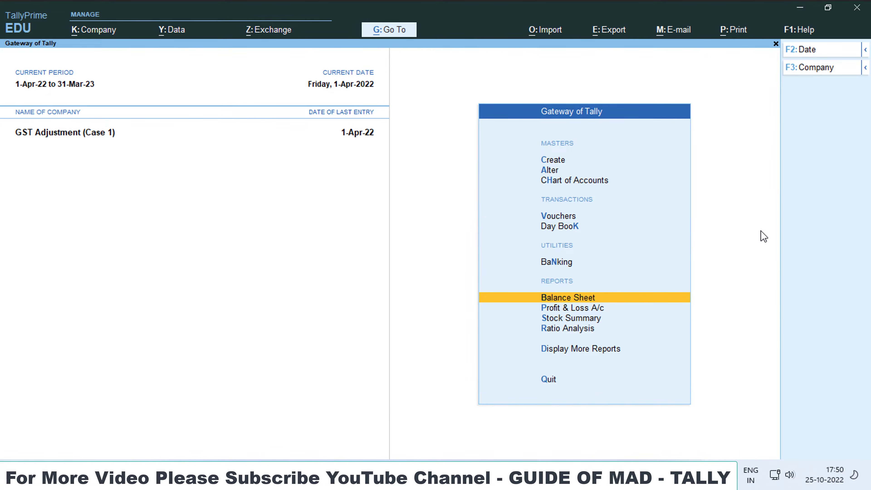
{"action": "key", "text": "Return"}
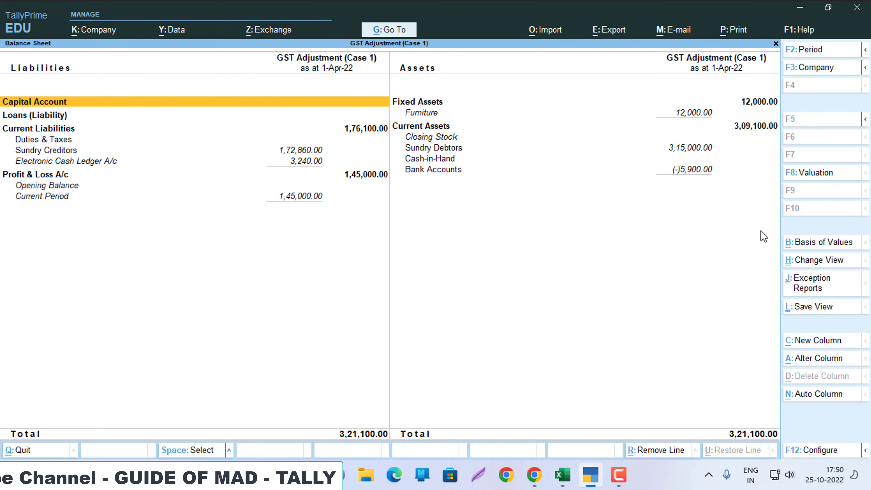
{"action": "key", "text": "Down"}
{"action": "key", "text": "Down"}
{"action": "key", "text": "Down"}
{"action": "key", "text": "Down"}
{"action": "key", "text": "Down"}
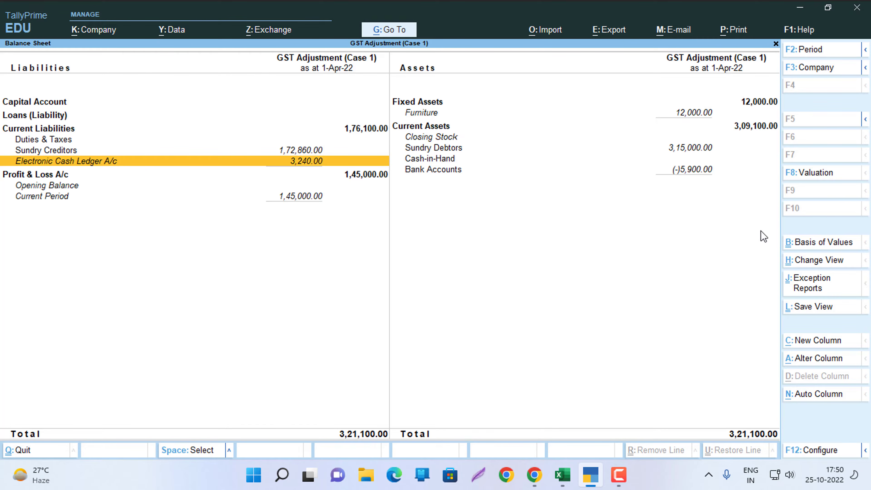
- Compare the Balance Sheet's Current Assets lines with Sundry Creditors and Electronic Cash Ledger A/c under Current Liabilities, and close the report
{"action": "key", "text": "Right"}
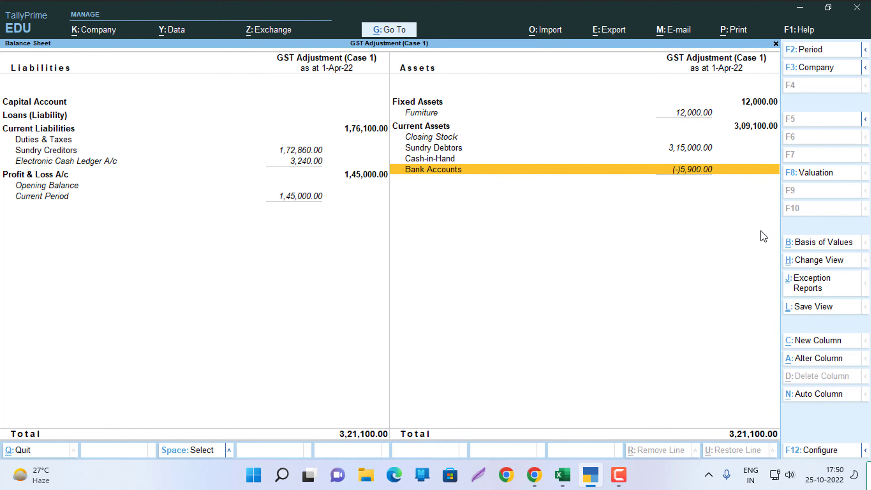
{"action": "key", "text": "Up"}
{"action": "key", "text": "Up"}
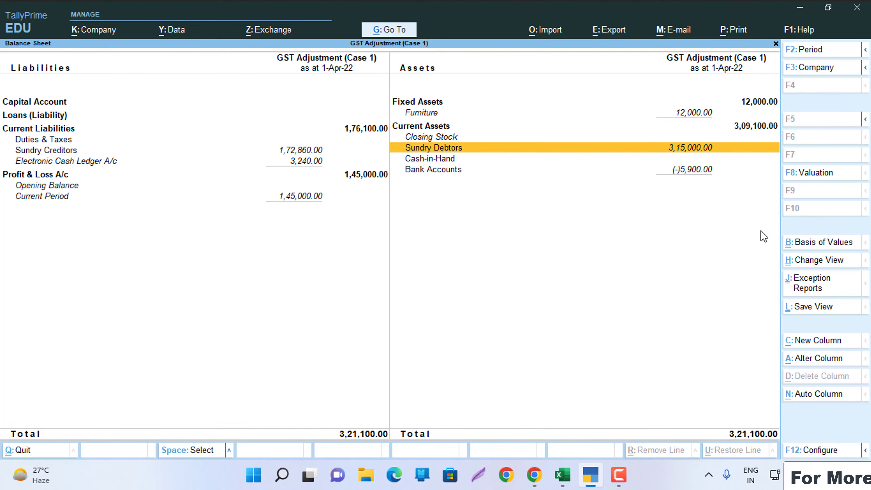
{"action": "key", "text": "Left"}
{"action": "key", "text": "Down"}
{"action": "key", "text": "Down"}
{"action": "key", "text": "Up"}
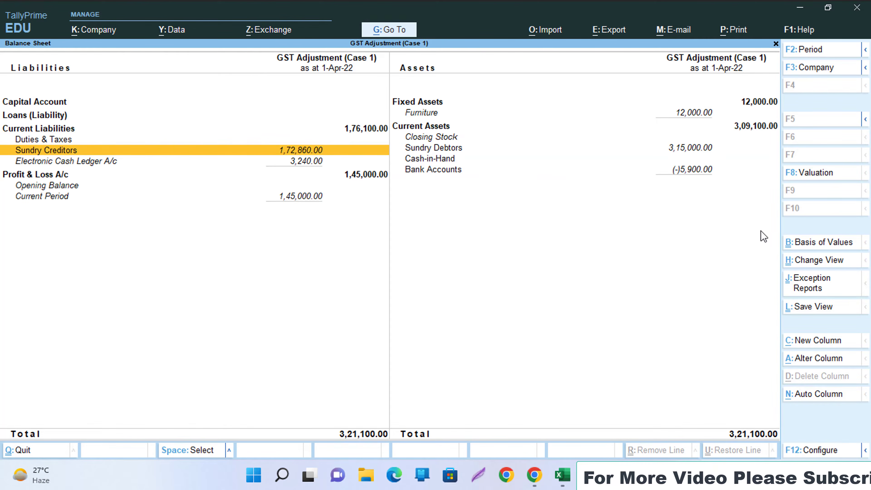
{"action": "key", "text": "Right"}
{"action": "key", "text": "Up"}
{"action": "key", "text": "Up"}
{"action": "key", "text": "Up"}
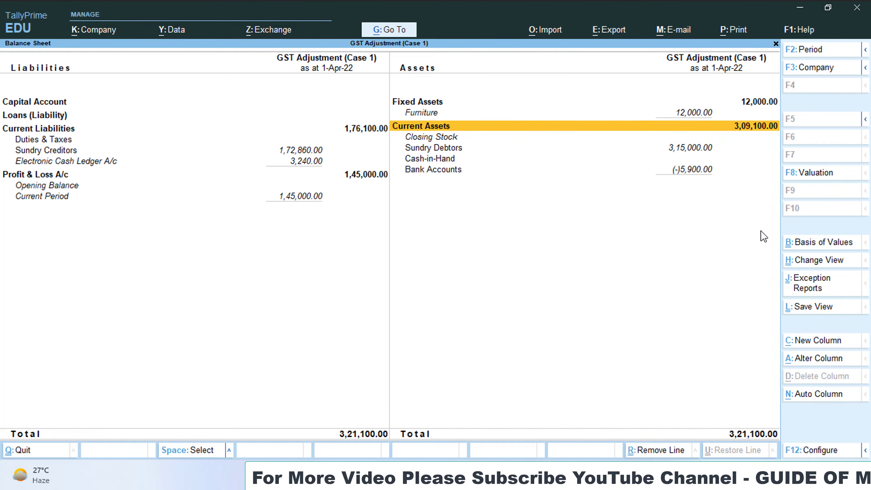
{"action": "key", "text": "Up"}
{"action": "key", "text": "Down"}
{"action": "key", "text": "Down"}
{"action": "key", "text": "Down"}
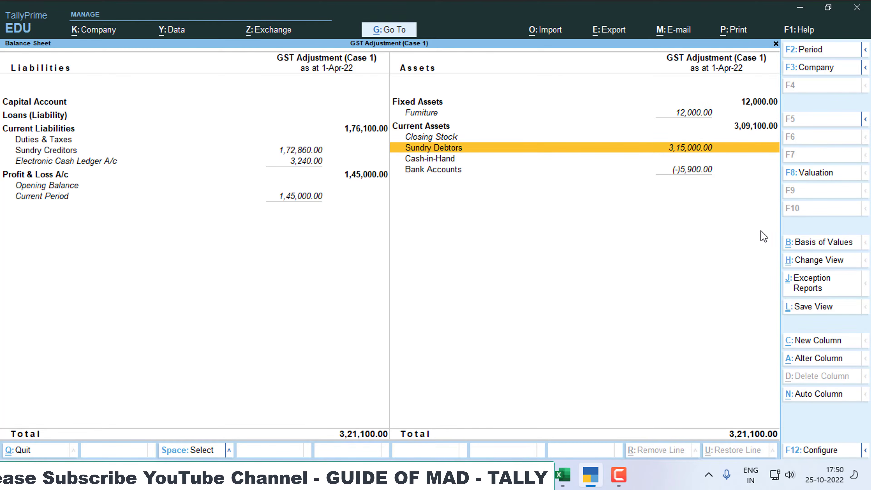
{"action": "key", "text": "Left"}
{"action": "key", "text": "Down"}
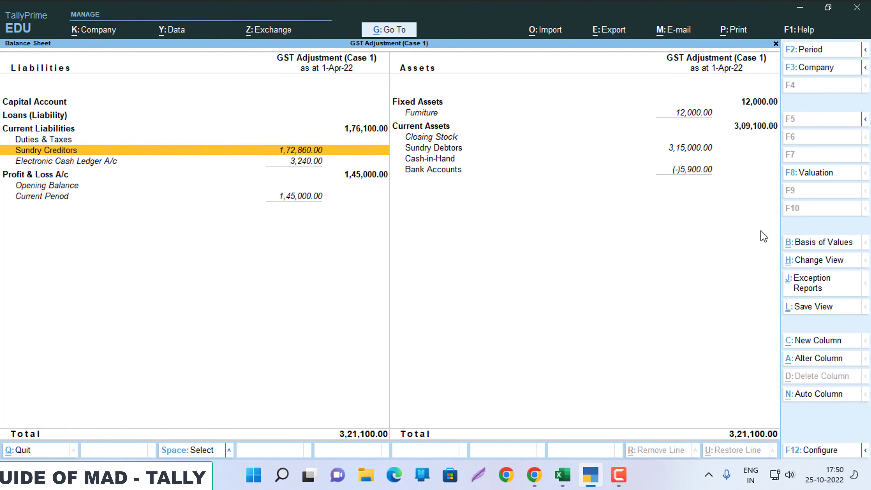
{"action": "key", "text": "Down"}
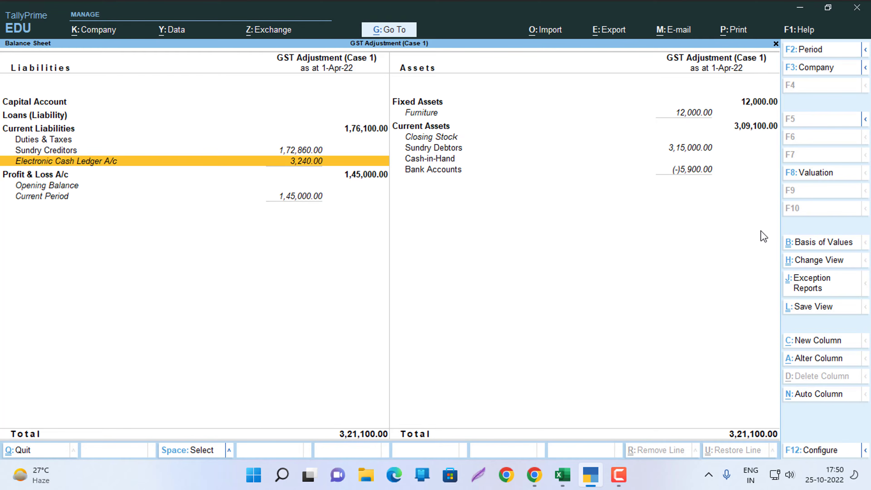
{"action": "key", "text": "Escape"}
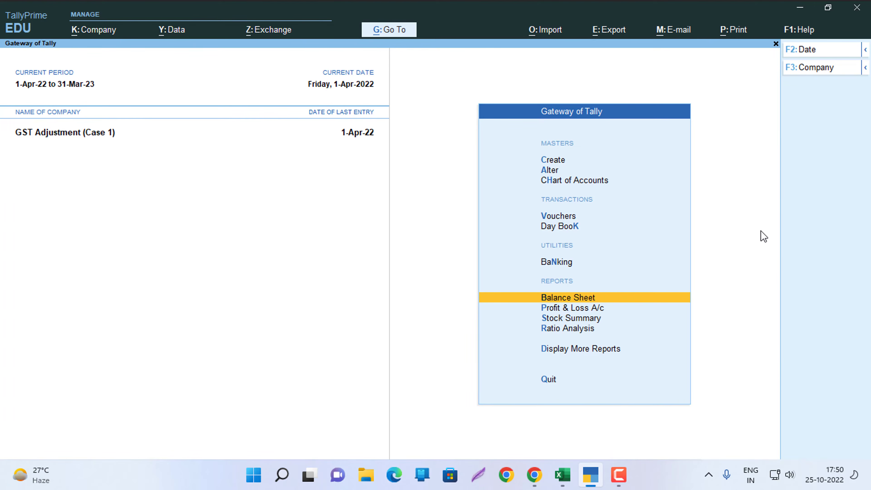
- Switch to the GST adjustment workbook in Excel and review the Example 1 problem and its journal entries from the beginning
{"action": "key", "text": "alt+Tab"}
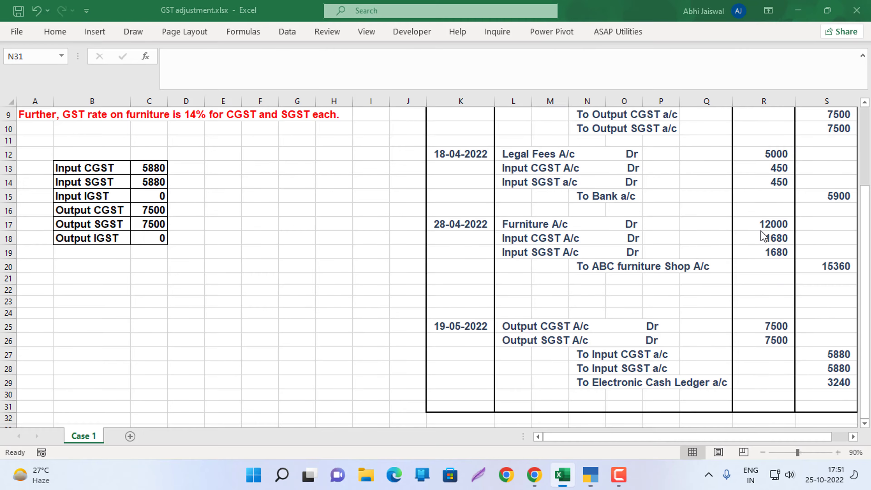
{"action": "scroll", "coordinate": [790, 230], "scroll_direction": "up", "scroll_amount": 3}
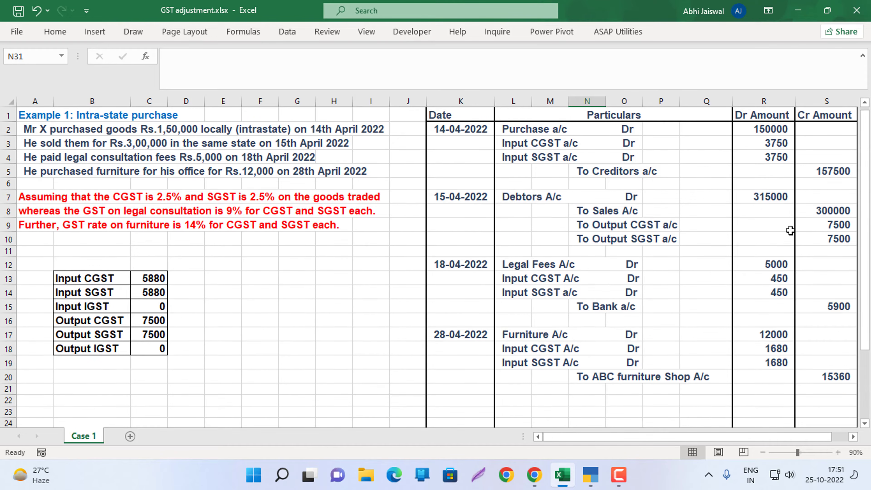